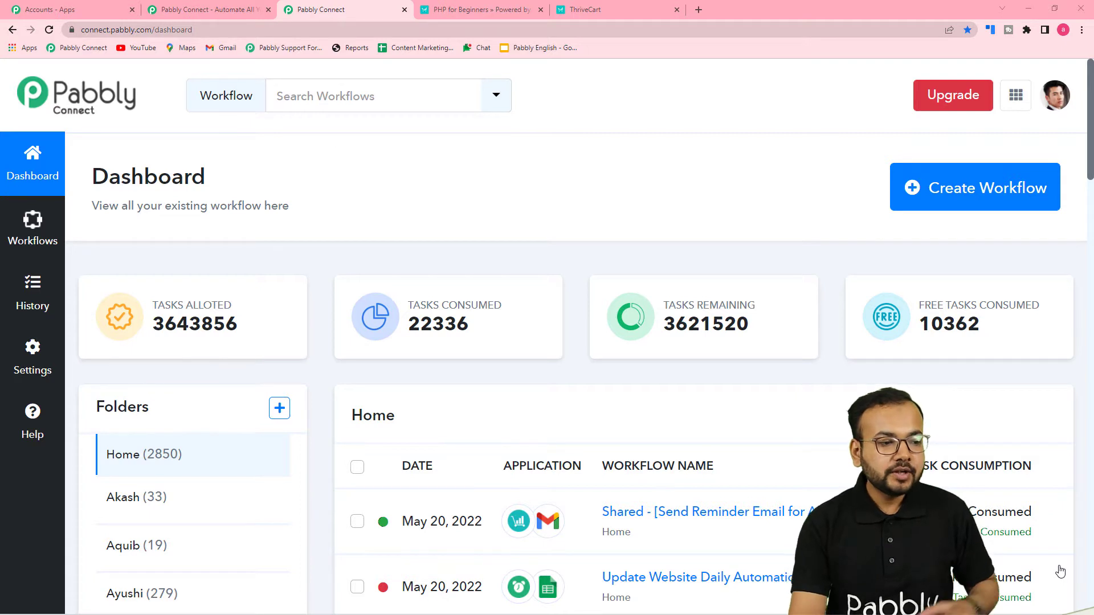
Step: Go back to the Pabbly Connect dashboard from the other Pabbly tabs and start a new workflow
{"action": "left_click", "coordinate": [188, 10]}
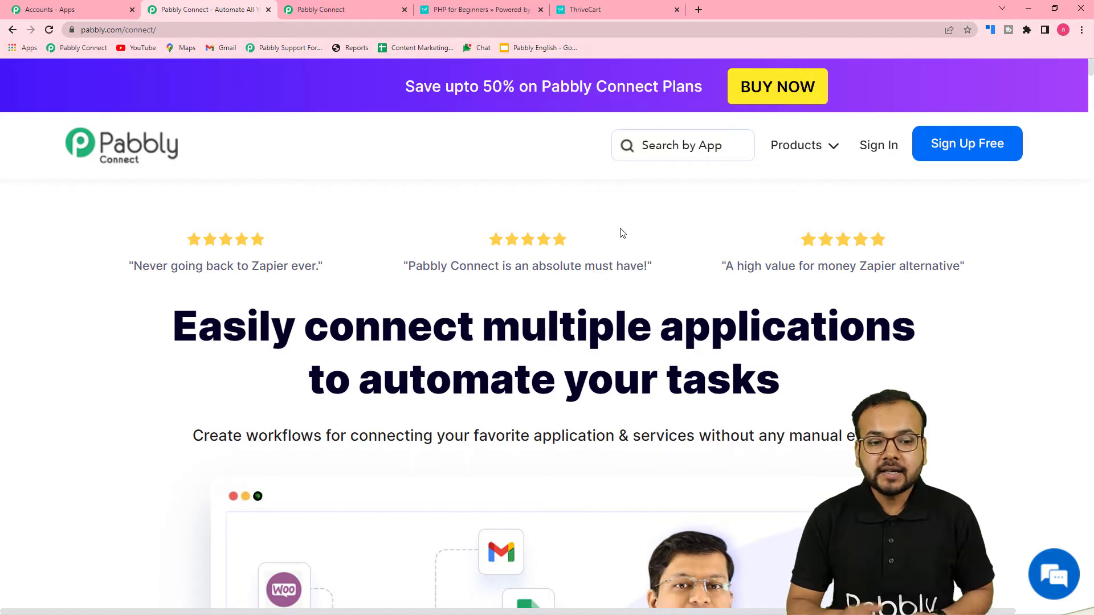
{"action": "left_click", "coordinate": [78, 11]}
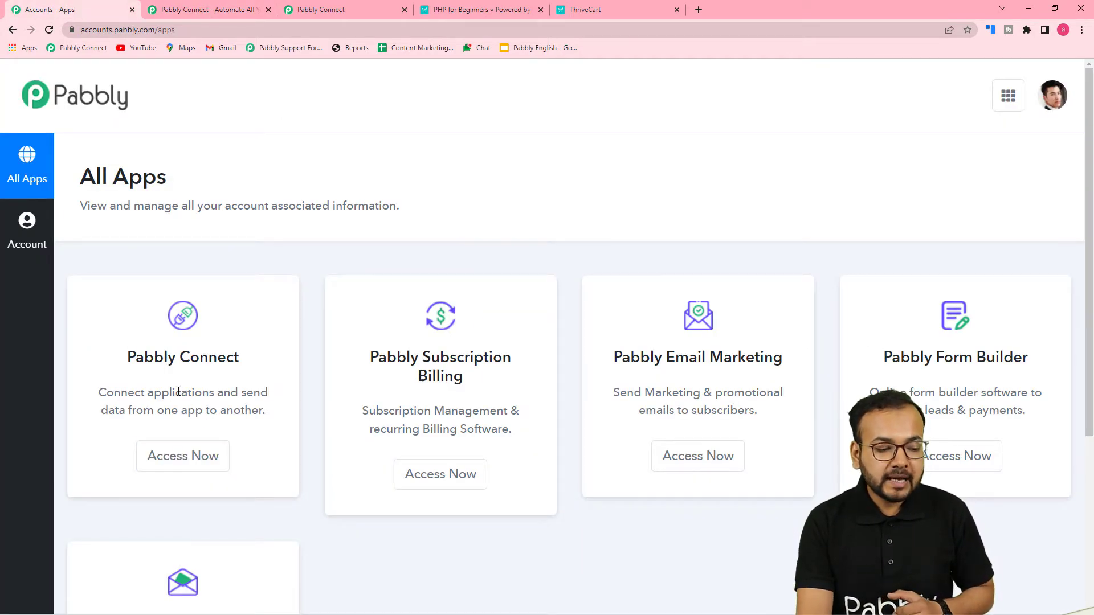
{"action": "left_click", "coordinate": [336, 14]}
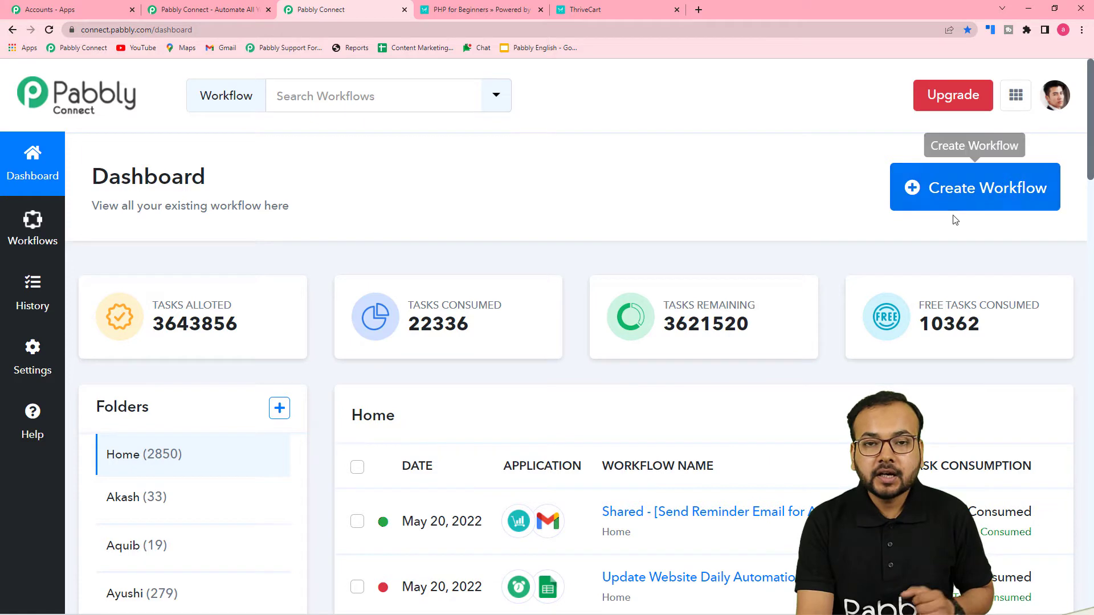
{"action": "left_click", "coordinate": [971, 189]}
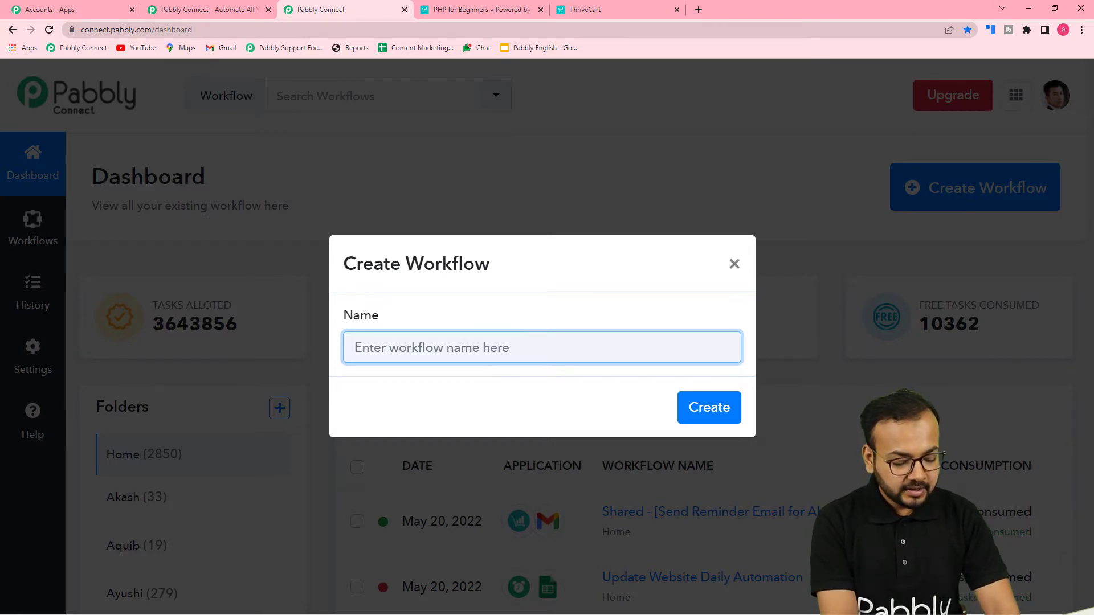
Step: Create the workflow named 'Recover Abandoned Carts Automation'
{"action": "type", "text": "Recover"}
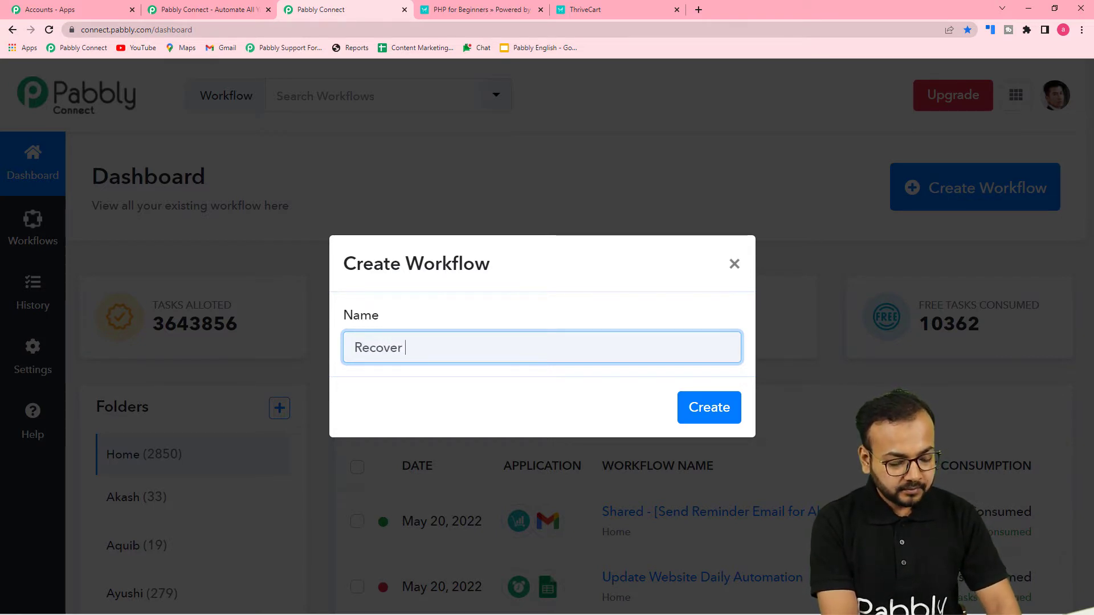
{"action": "type", "text": " Abando"}
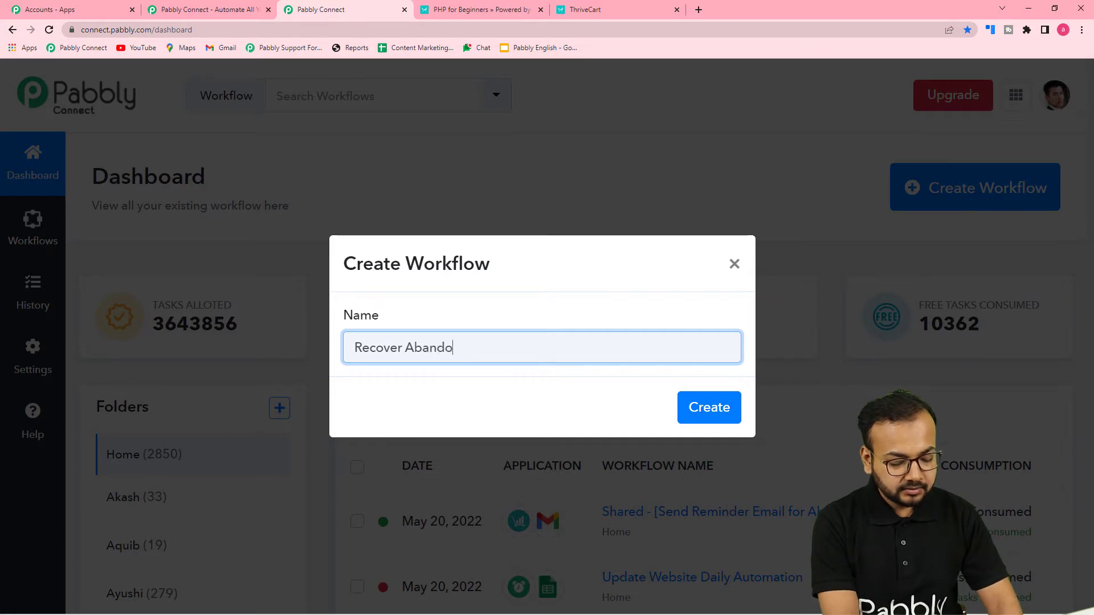
{"action": "type", "text": "nmed "}
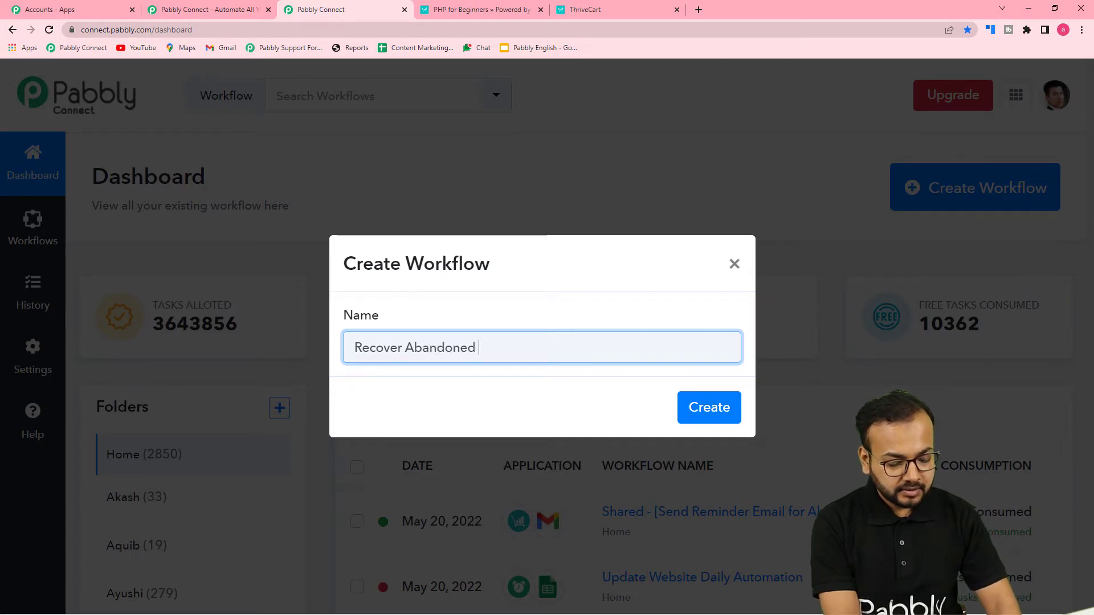
{"action": "type", "text": "Carts "}
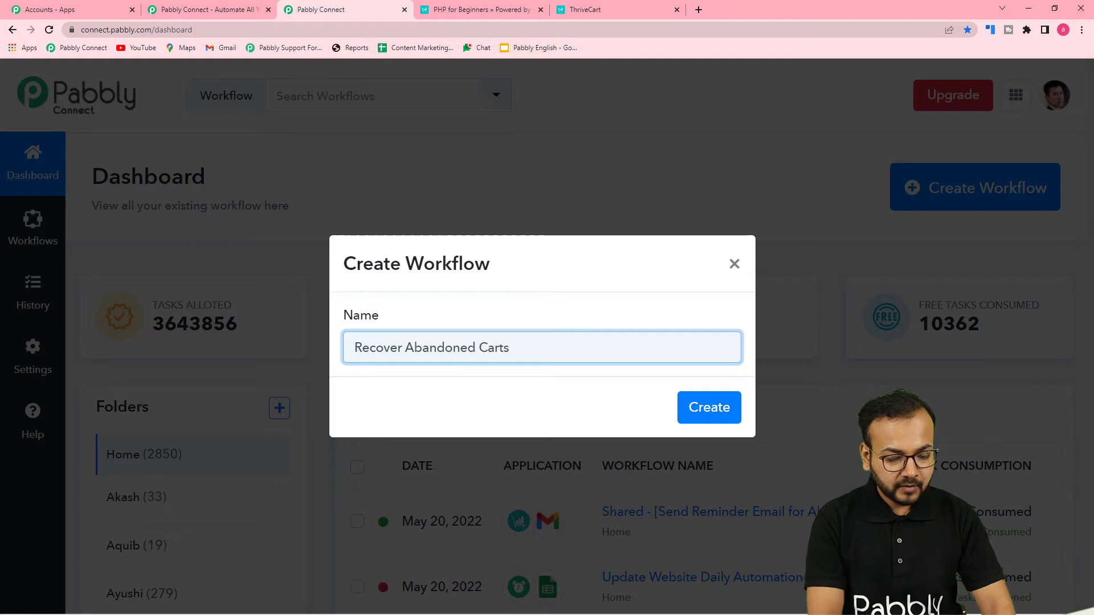
{"action": "type", "text": "Automa"}
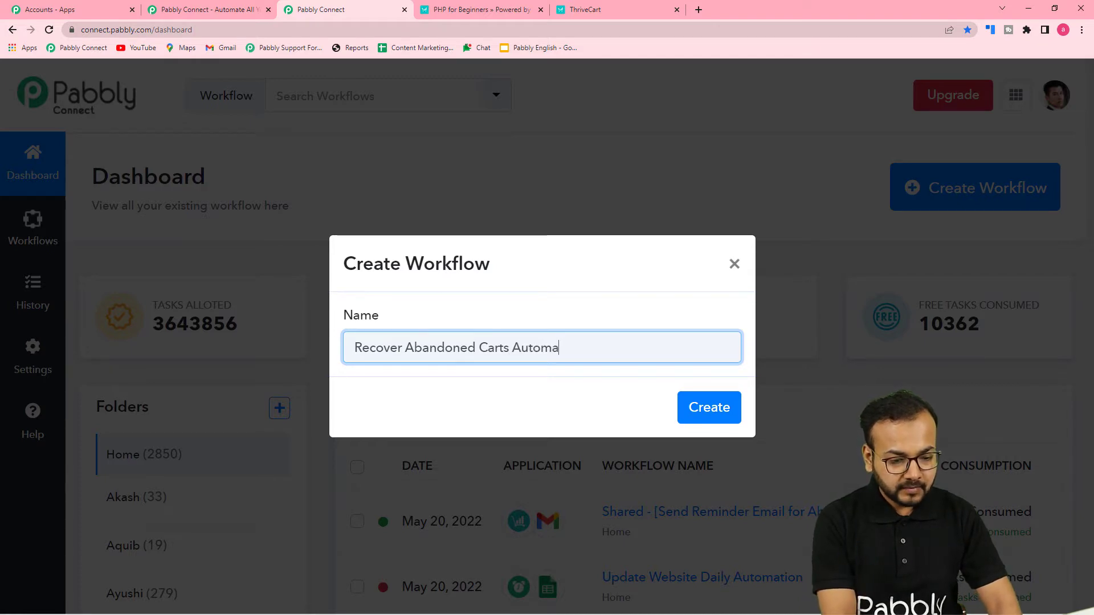
{"action": "type", "text": "tion"}
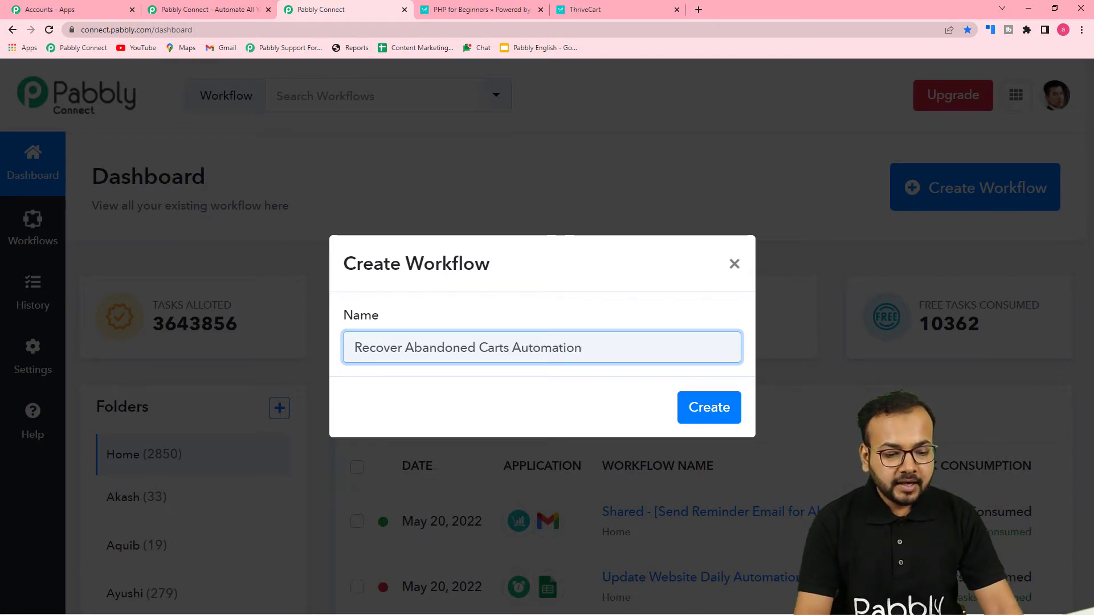
{"action": "left_click", "coordinate": [710, 409]}
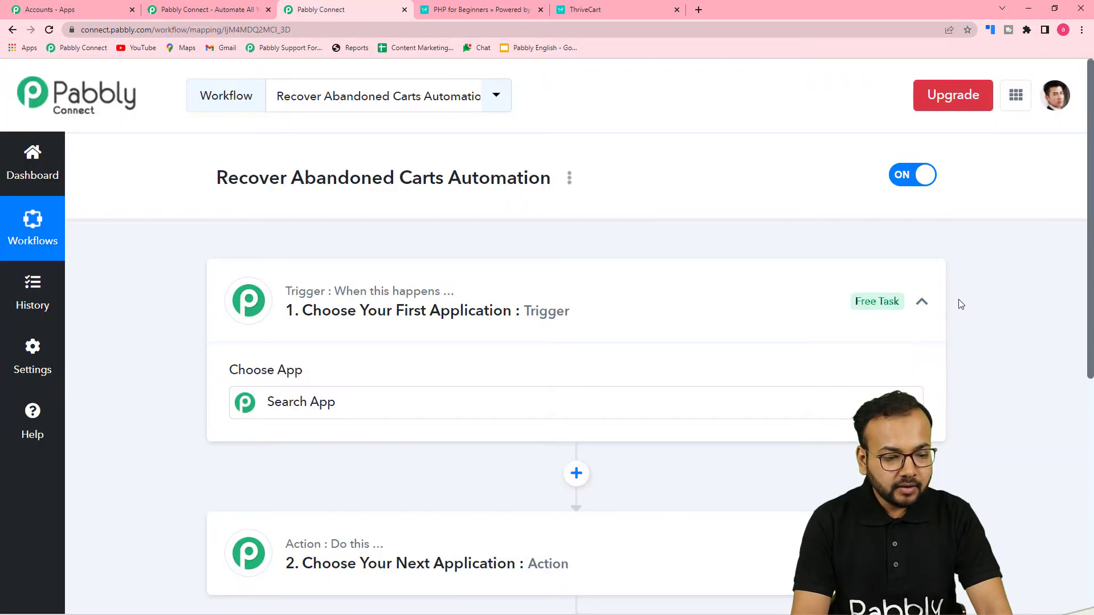
Step: Collapse and re-expand the trigger step to reveal the Choose App grid with Webhook, Google Sheets and WooCommerce
{"action": "left_click", "coordinate": [922, 301]}
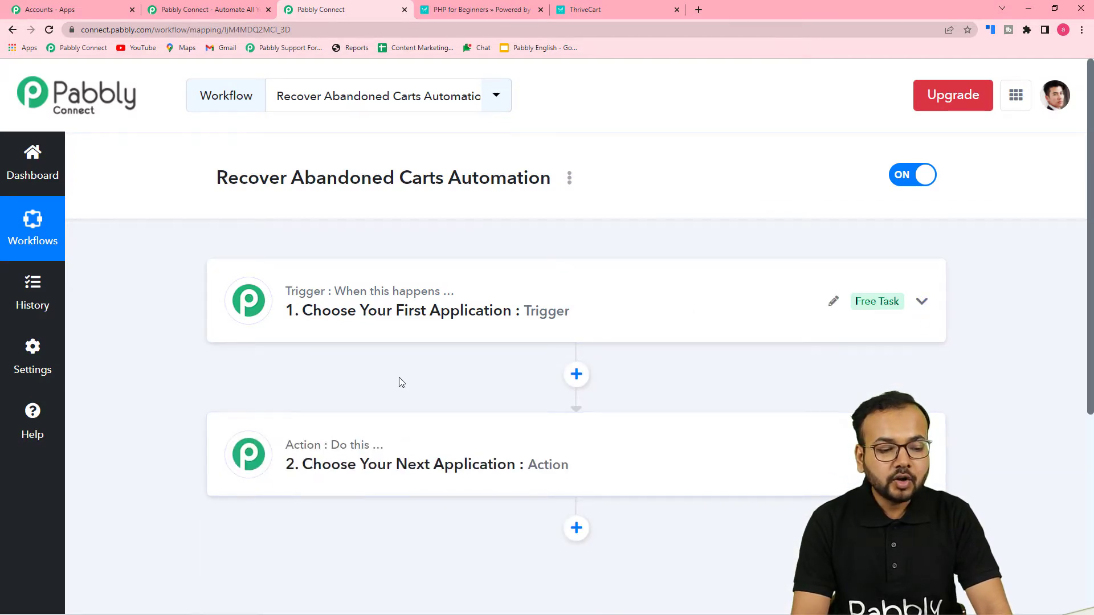
{"action": "scroll", "coordinate": [399, 381], "scroll_direction": "down", "scroll_amount": 2}
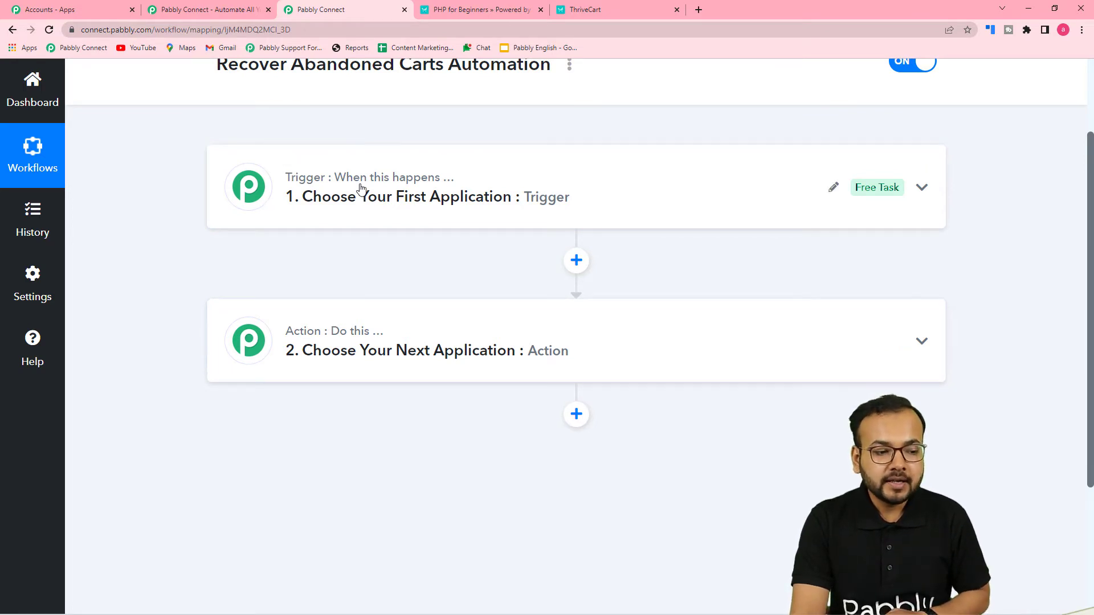
{"action": "left_click", "coordinate": [412, 215]}
{"action": "scroll", "coordinate": [319, 200], "scroll_direction": "down", "scroll_amount": 2}
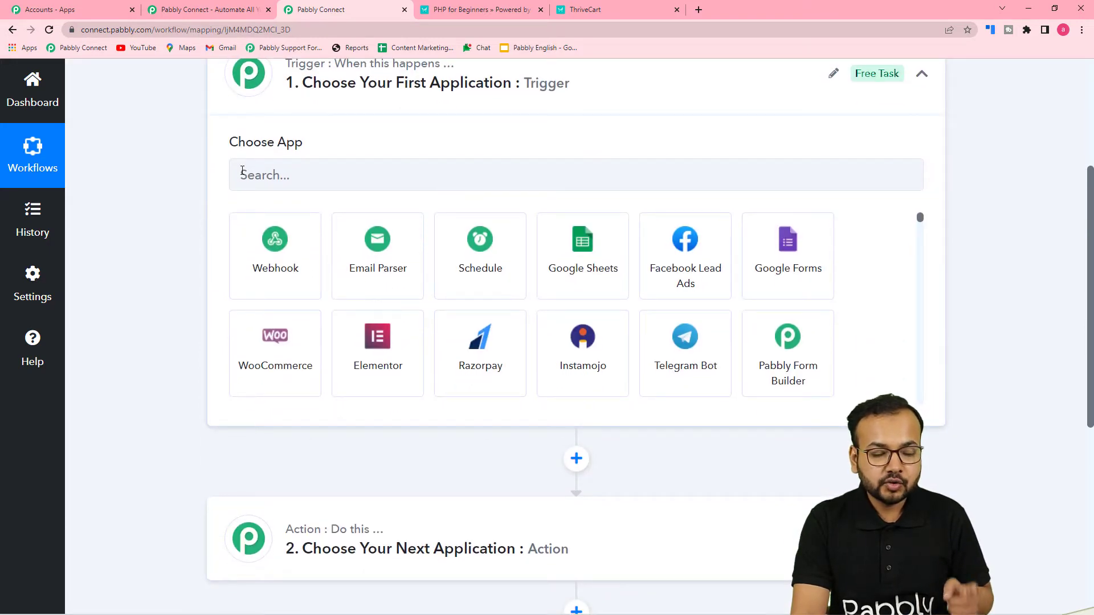
Step: Search 'Thri', pick ThriveCart as the trigger app and Cart Abandoned as the trigger event
{"action": "left_click", "coordinate": [377, 183]}
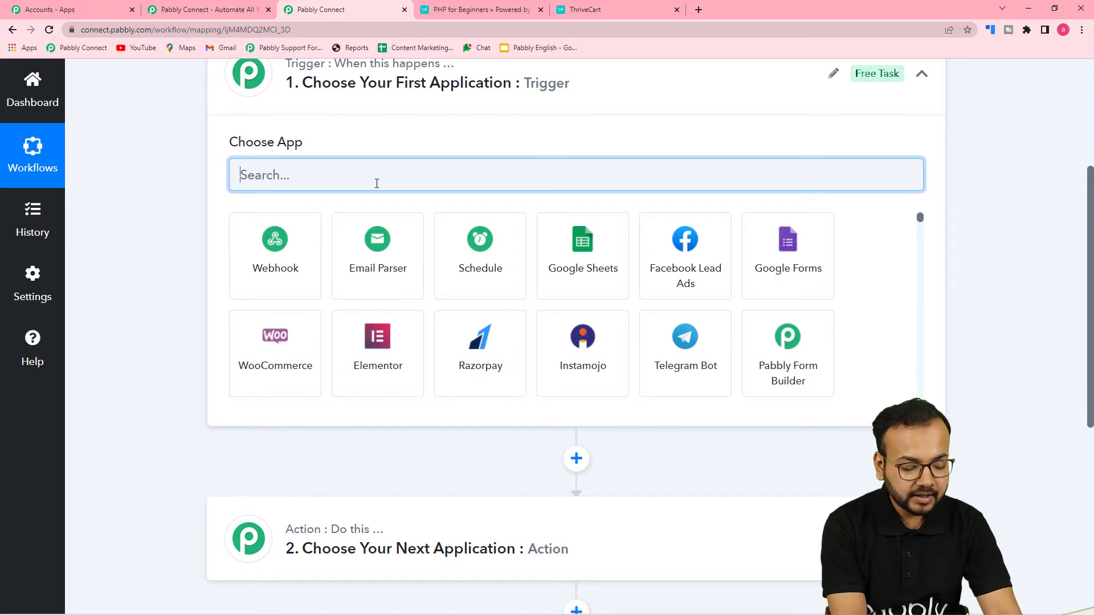
{"action": "type", "text": "Thrive"}
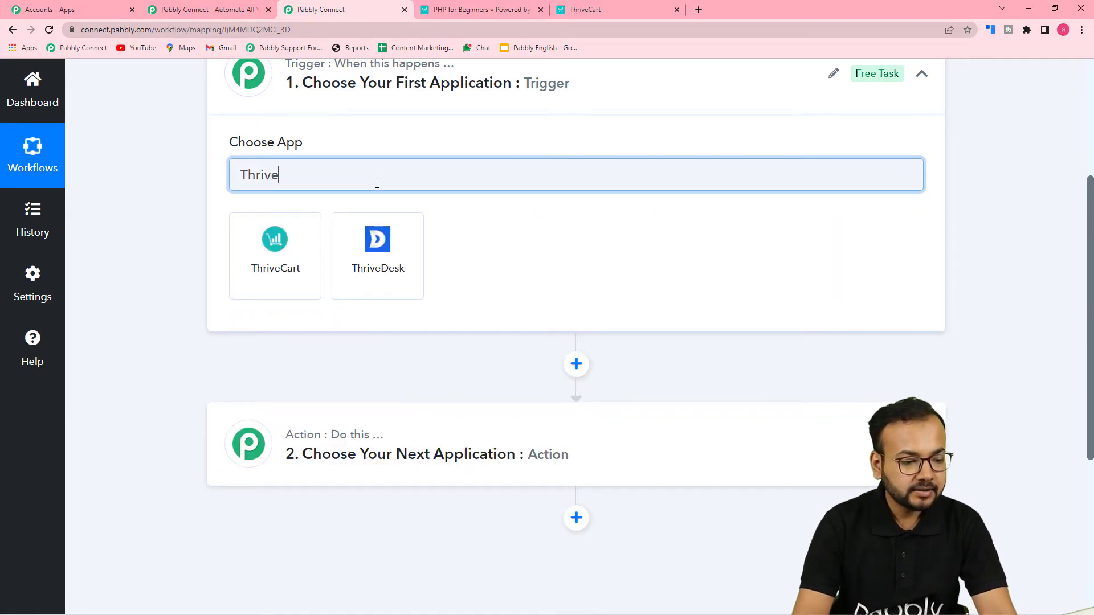
{"action": "left_click", "coordinate": [271, 269]}
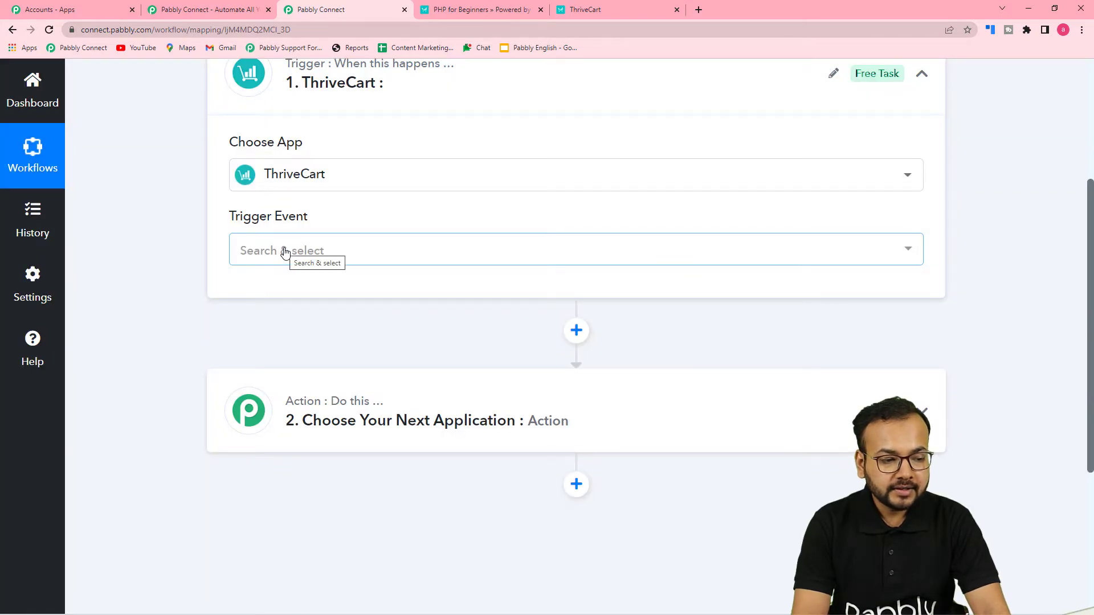
{"action": "left_click", "coordinate": [285, 252]}
{"action": "scroll", "coordinate": [350, 363], "scroll_direction": "down", "scroll_amount": 3}
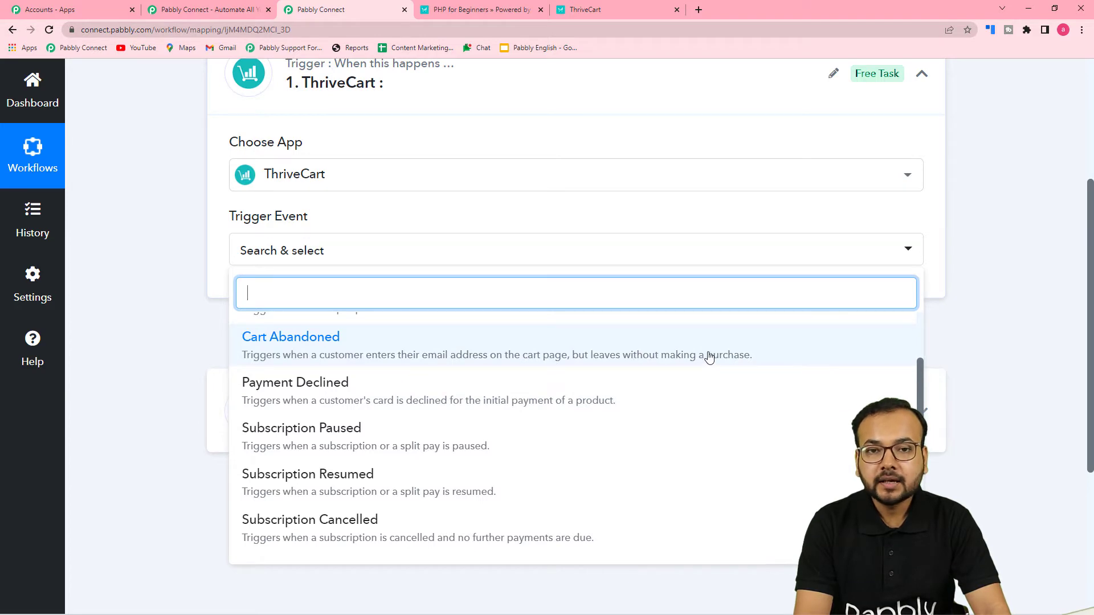
{"action": "left_click", "coordinate": [350, 353]}
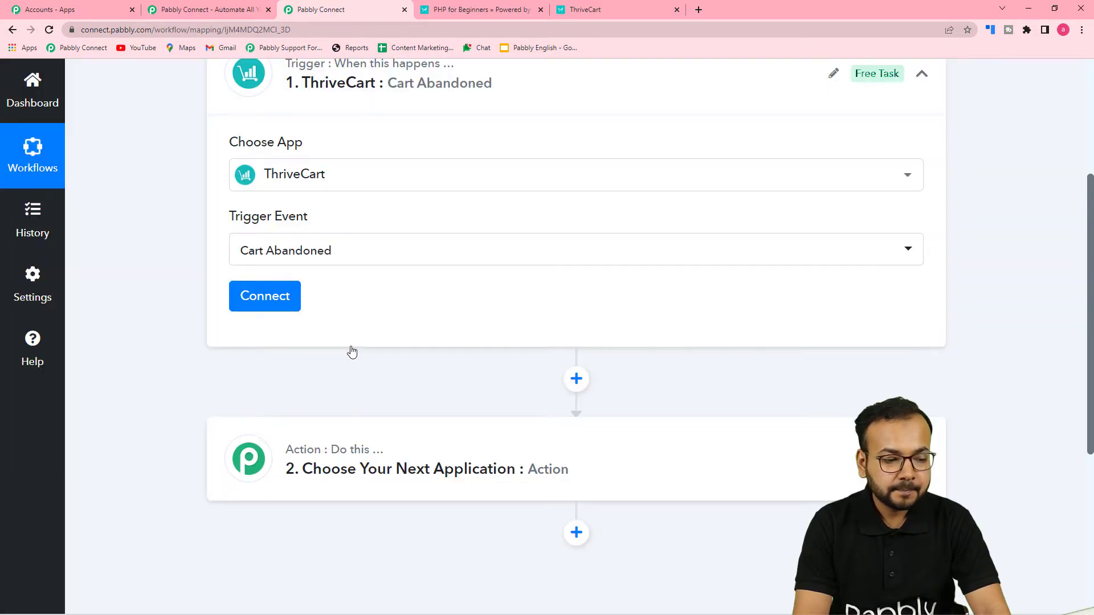
Step: Open the ThriveCart account connection panel and choose Add New Connection instead of ThriveCart #23
{"action": "left_click", "coordinate": [288, 305]}
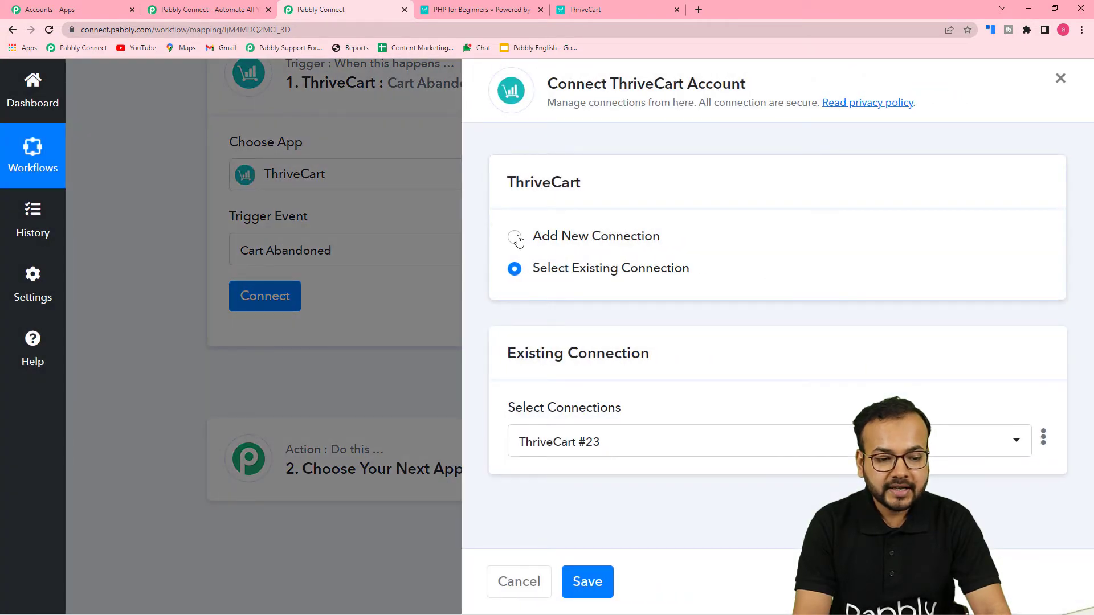
{"action": "left_click", "coordinate": [517, 239]}
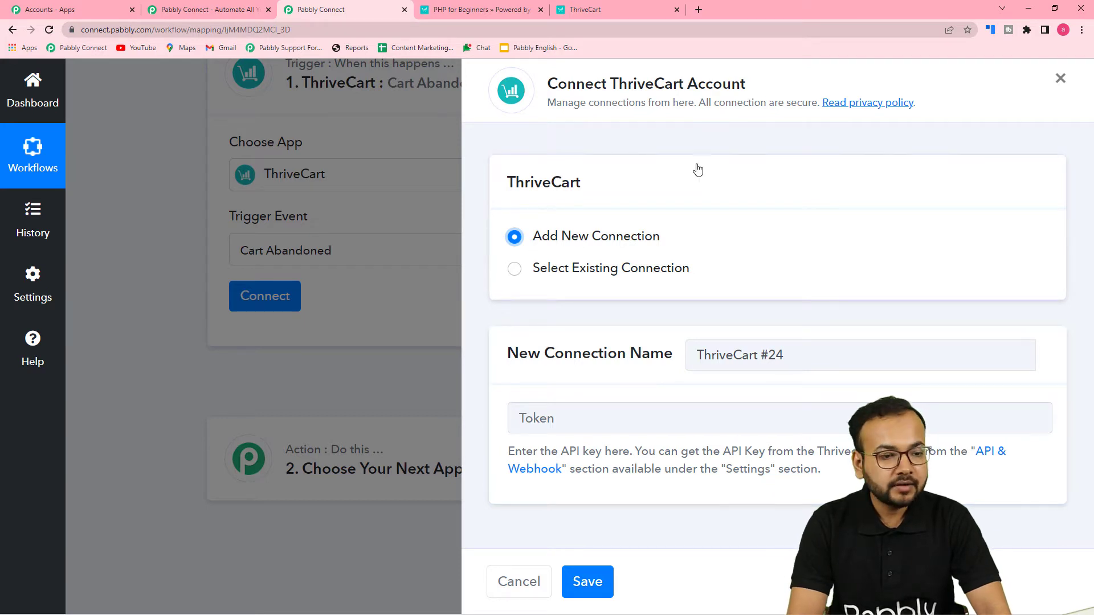
Step: Switch to the ThriveCart product dashboard tab
{"action": "left_click", "coordinate": [474, 13]}
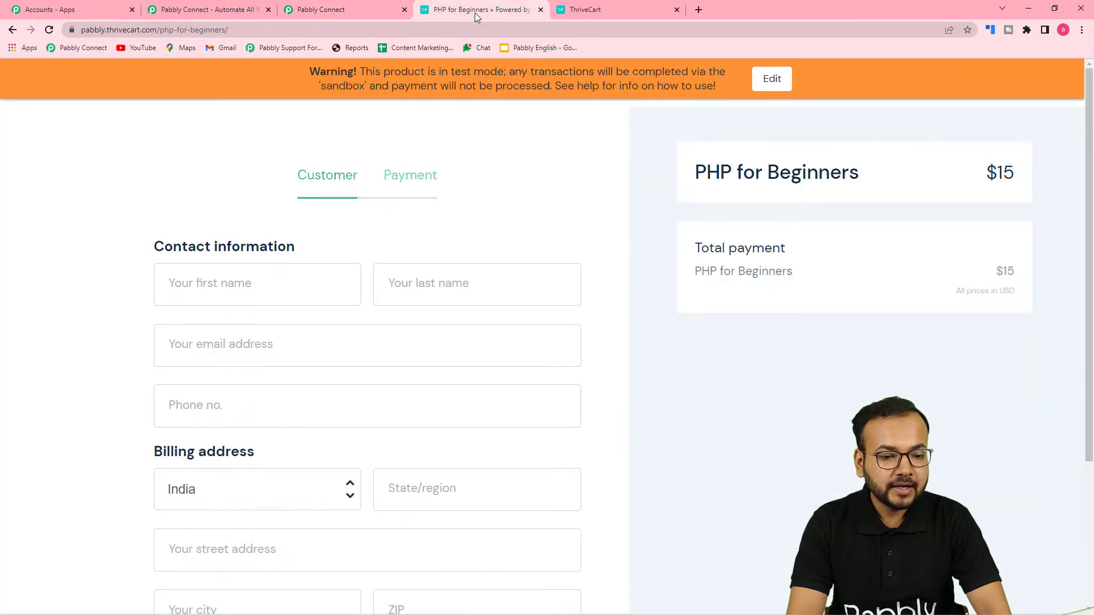
{"action": "left_click", "coordinate": [610, 11]}
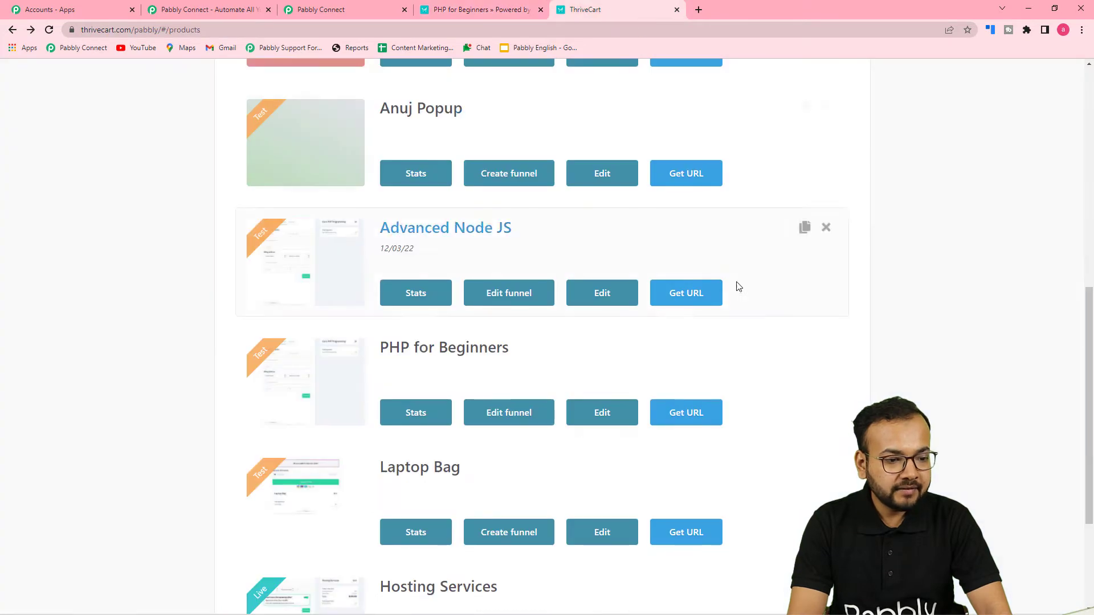
{"action": "scroll", "coordinate": [758, 330], "scroll_direction": "up", "scroll_amount": 5}
{"action": "scroll", "coordinate": [770, 369], "scroll_direction": "up", "scroll_amount": 4}
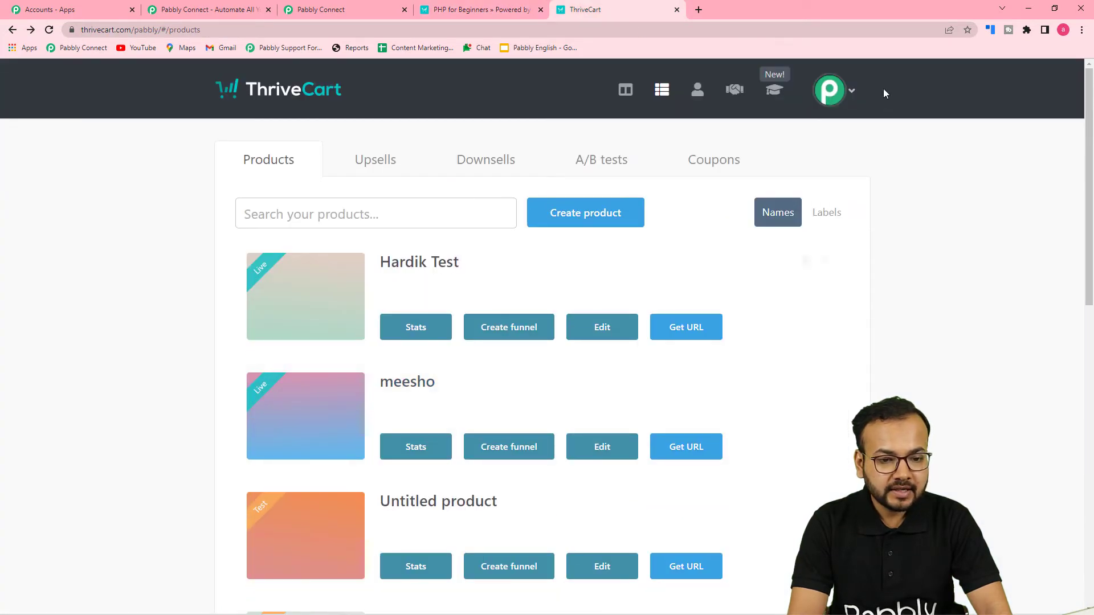
Step: Navigate through profile Settings and API & webhooks to the list of five API keys
{"action": "left_click", "coordinate": [843, 95]}
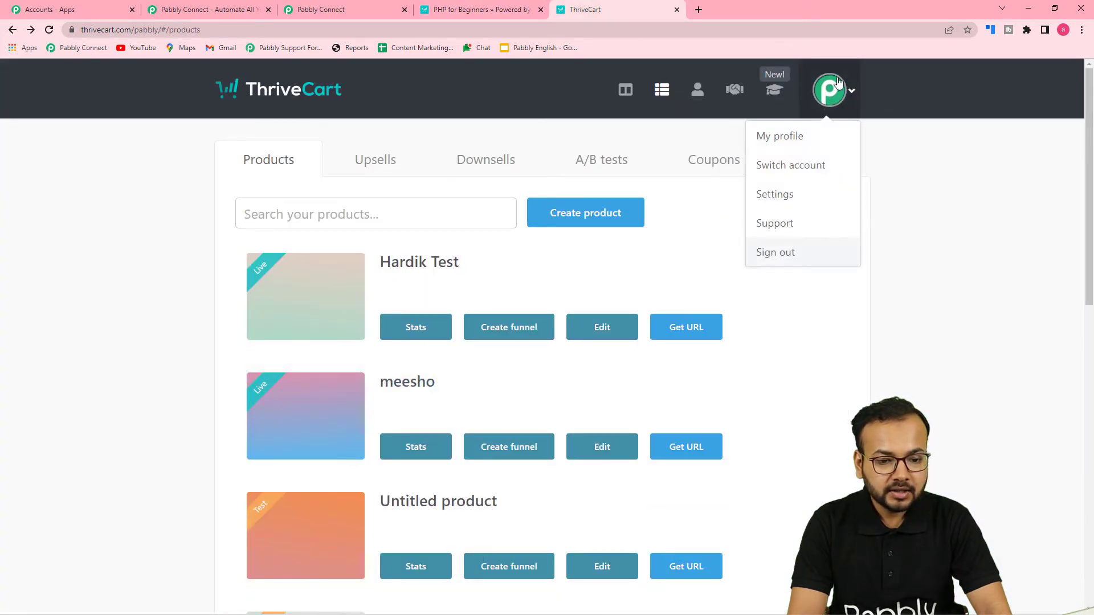
{"action": "left_click", "coordinate": [774, 195]}
{"action": "scroll", "coordinate": [775, 199], "scroll_direction": "down", "scroll_amount": 1}
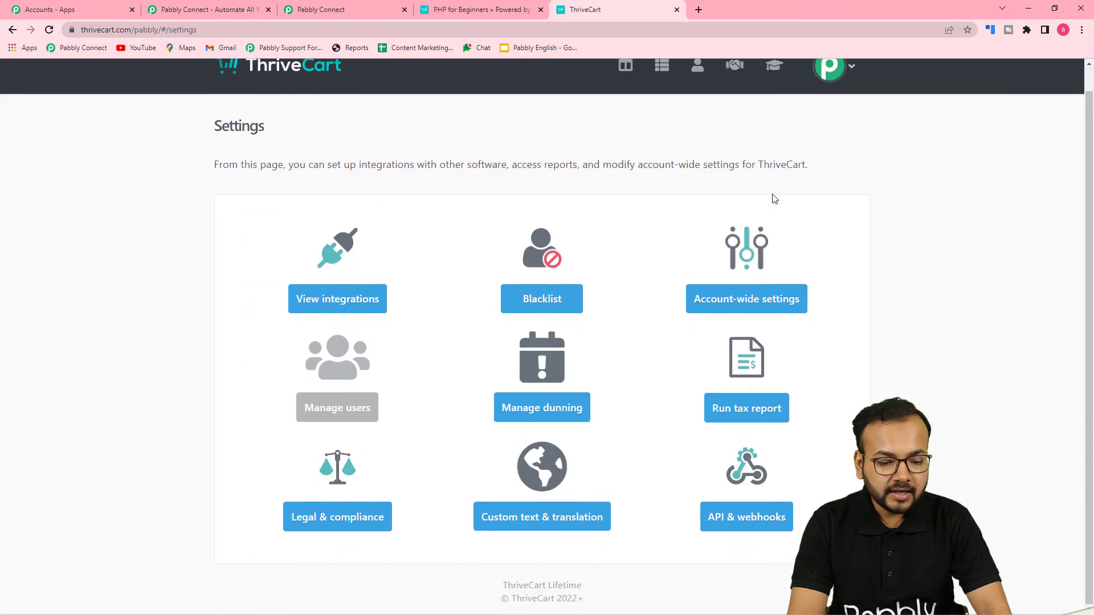
{"action": "left_click", "coordinate": [746, 520]}
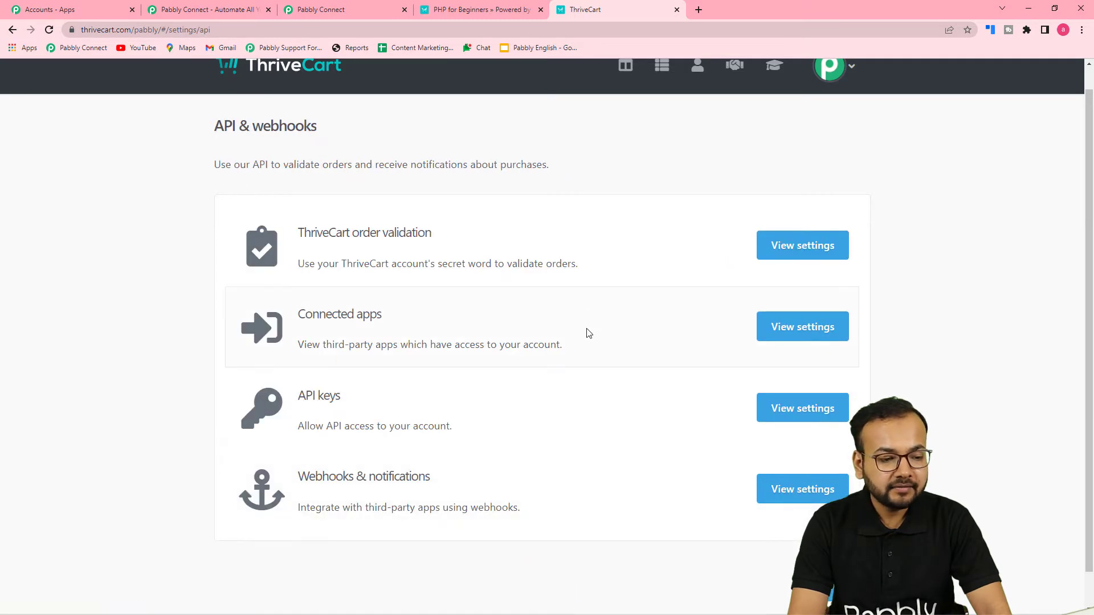
{"action": "scroll", "coordinate": [589, 333], "scroll_direction": "down", "scroll_amount": 1}
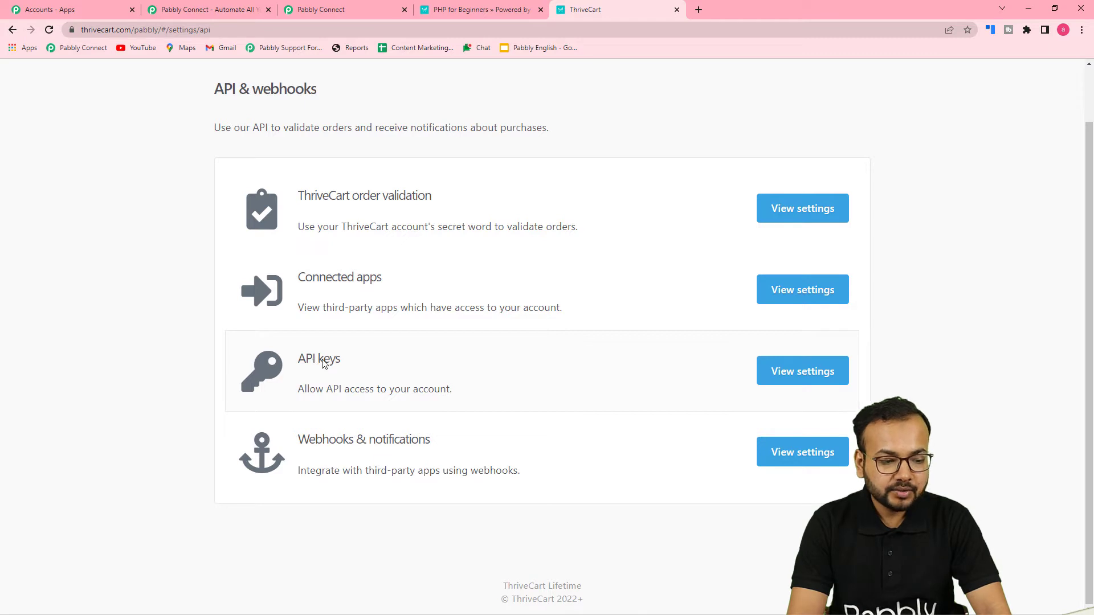
{"action": "left_click", "coordinate": [806, 381]}
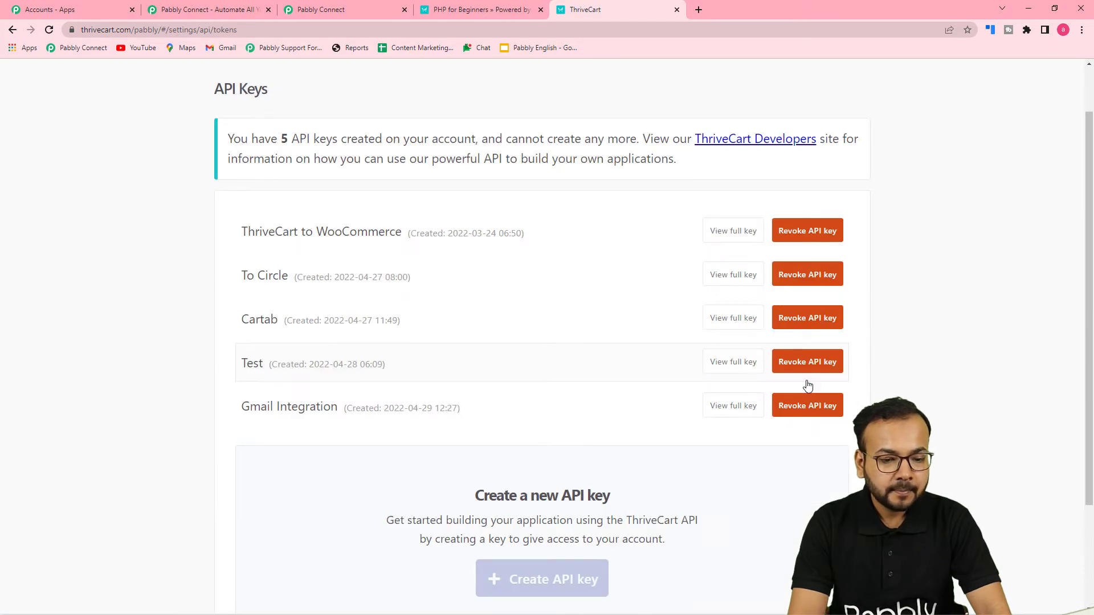
{"action": "scroll", "coordinate": [646, 410], "scroll_direction": "up", "scroll_amount": 1}
{"action": "scroll", "coordinate": [645, 410], "scroll_direction": "down", "scroll_amount": 1}
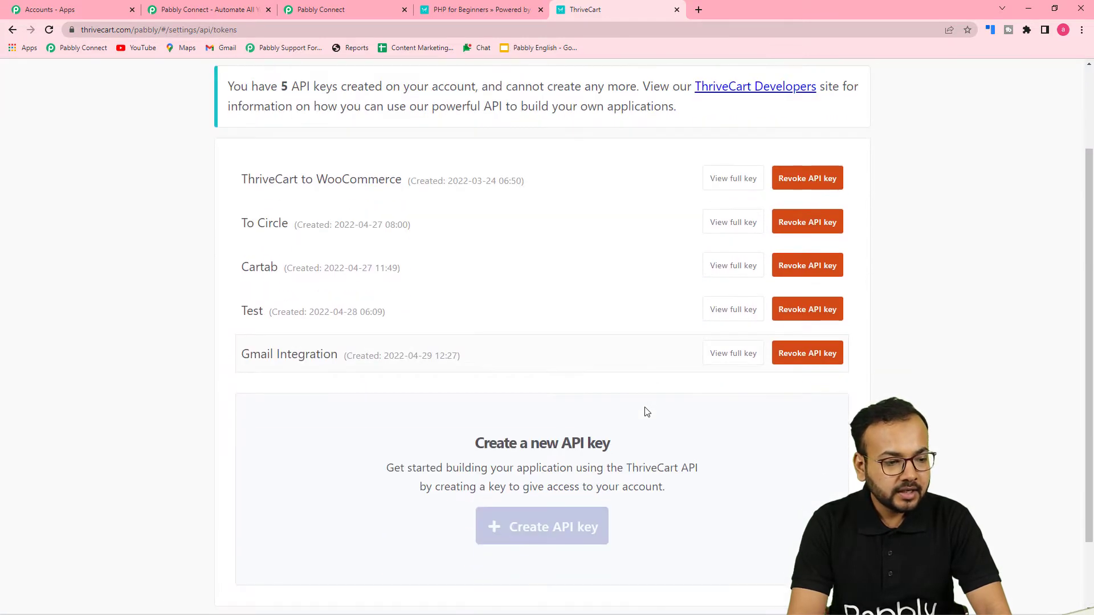
{"action": "scroll", "coordinate": [644, 410], "scroll_direction": "up", "scroll_amount": 1}
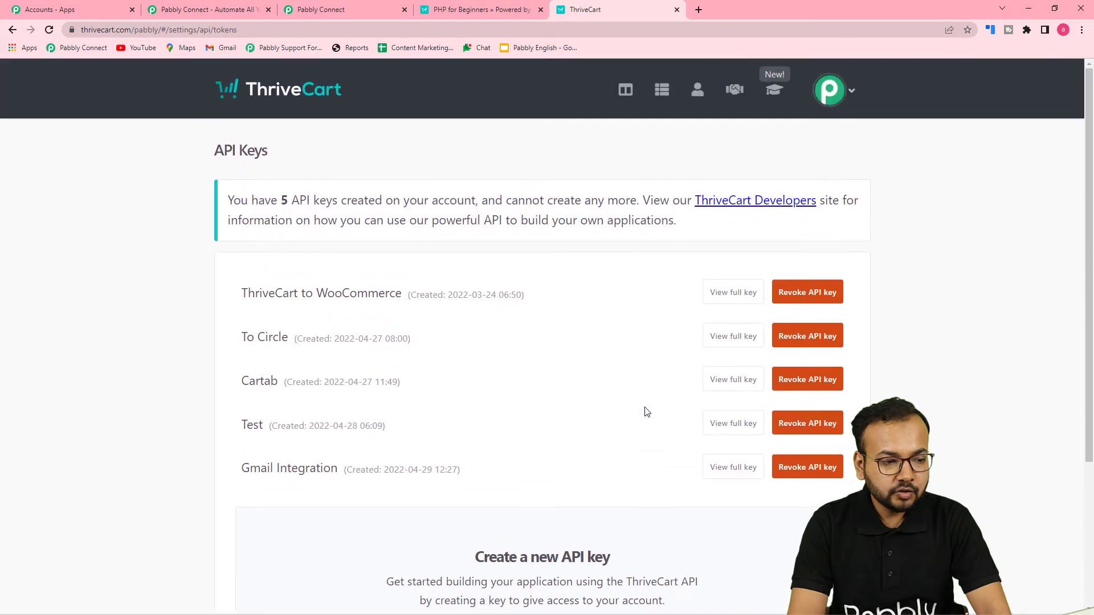
Step: Revoke the 'ThriveCart to WooCommerce' API key
{"action": "left_click", "coordinate": [806, 295]}
{"action": "left_click", "coordinate": [712, 266]}
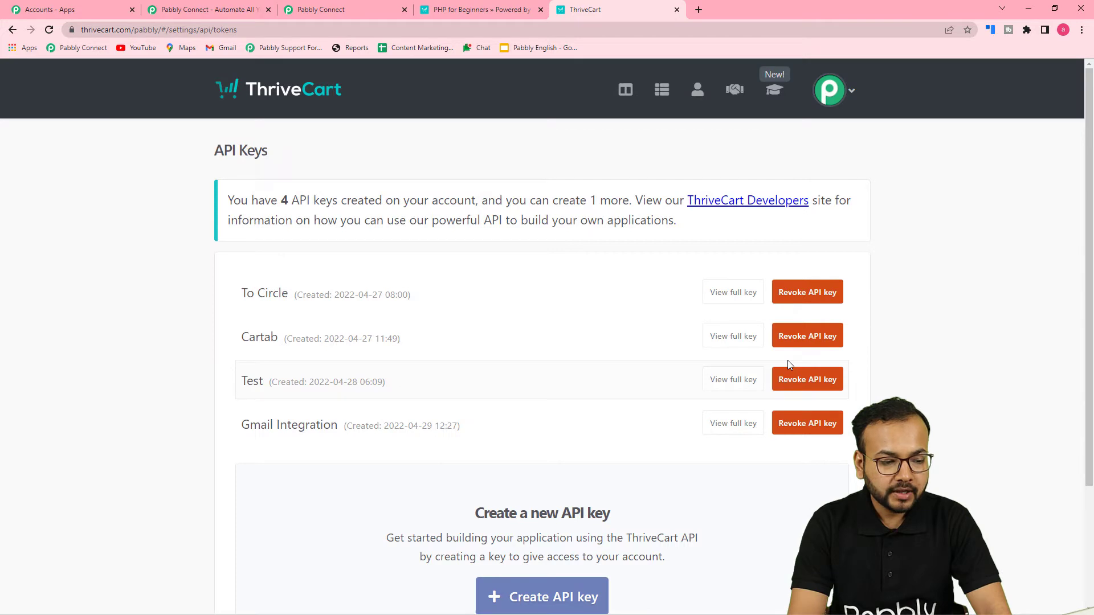
{"action": "scroll", "coordinate": [788, 361], "scroll_direction": "down", "scroll_amount": 1}
Step: Create a new API key named 'Abandon Cart' and copy it
{"action": "left_click", "coordinate": [537, 541]}
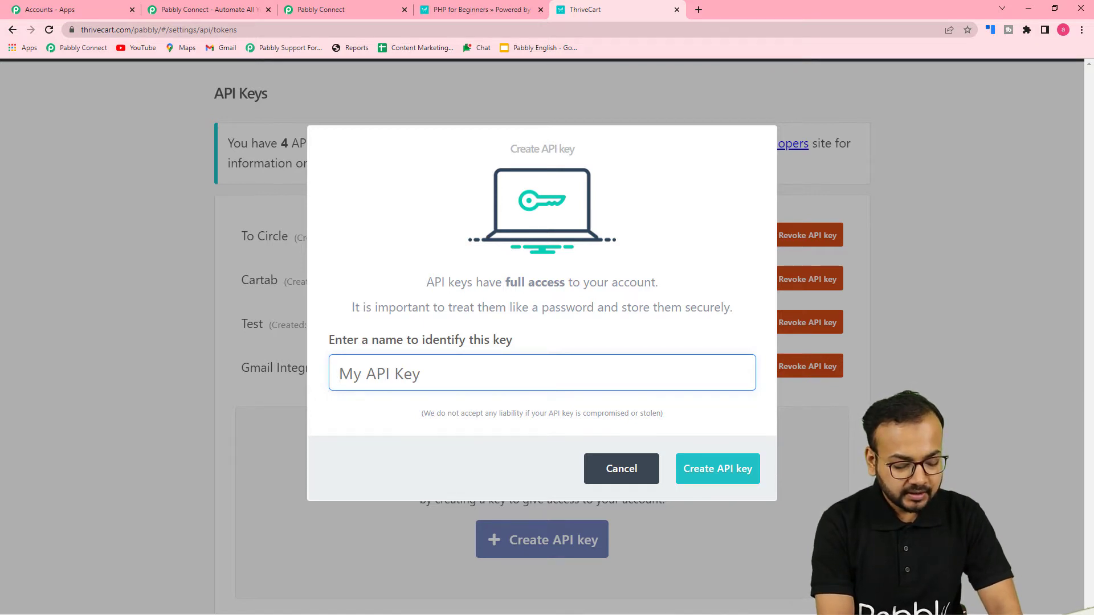
{"action": "type", "text": "Abandon Cart"}
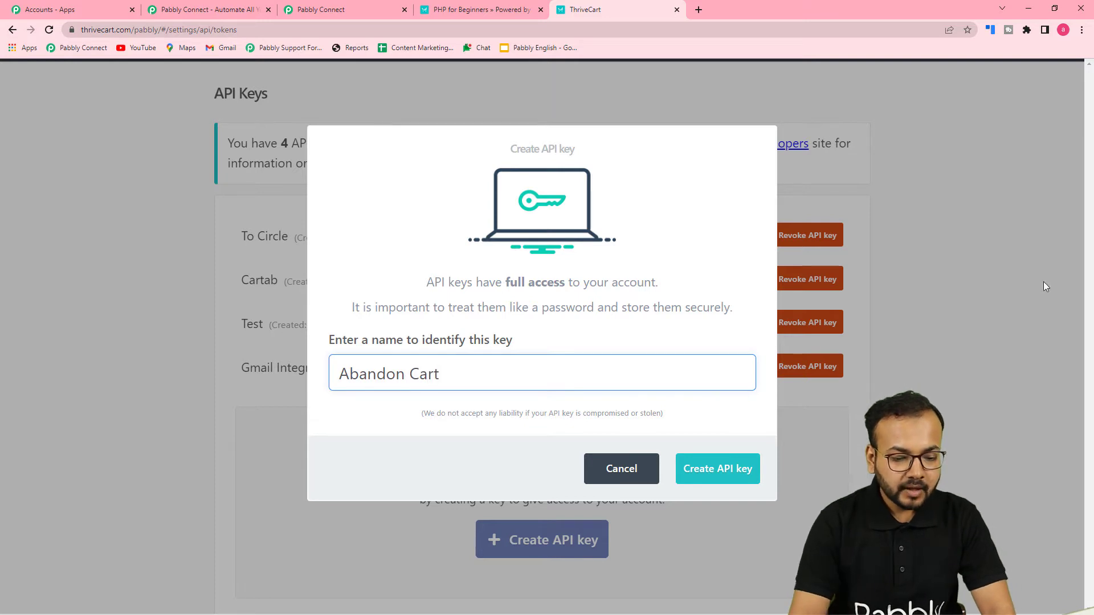
{"action": "left_click", "coordinate": [734, 471]}
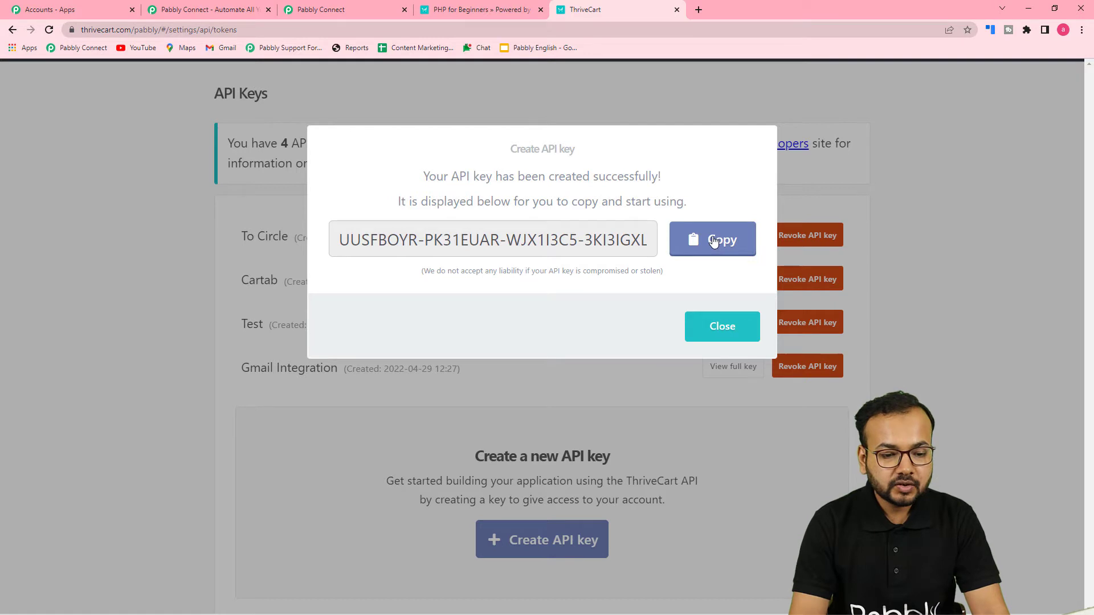
{"action": "left_click", "coordinate": [718, 238]}
Step: Paste the copied API key as plain text into the Token field and save the ThriveCart #24 connection
{"action": "left_click", "coordinate": [317, 7]}
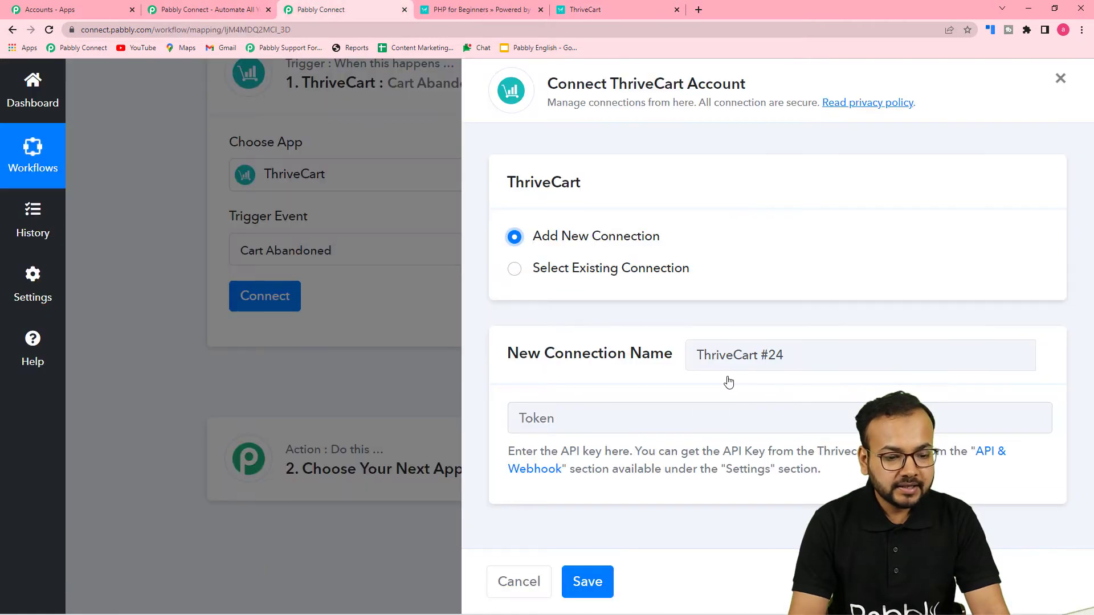
{"action": "right_click", "coordinate": [529, 418]}
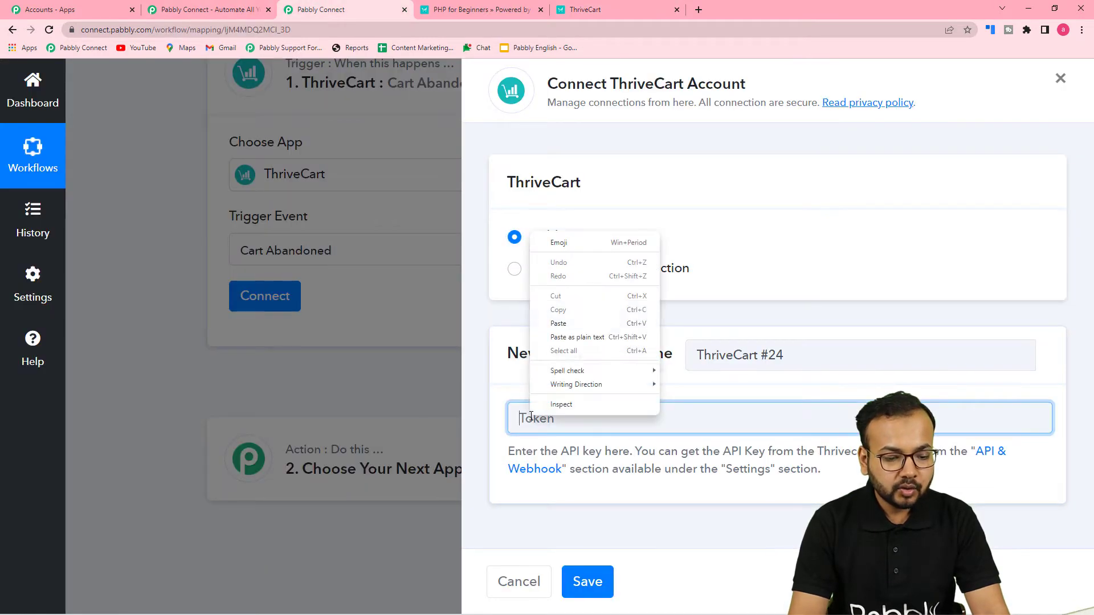
{"action": "left_click", "coordinate": [561, 337]}
{"action": "left_click", "coordinate": [587, 581]}
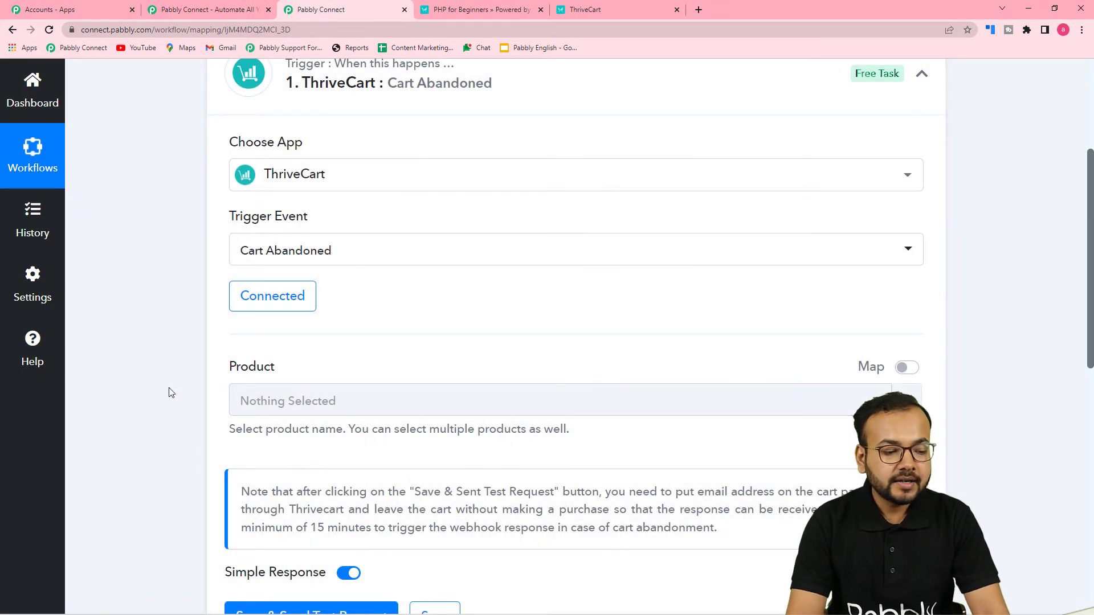
{"action": "scroll", "coordinate": [169, 391], "scroll_direction": "down", "scroll_amount": 3}
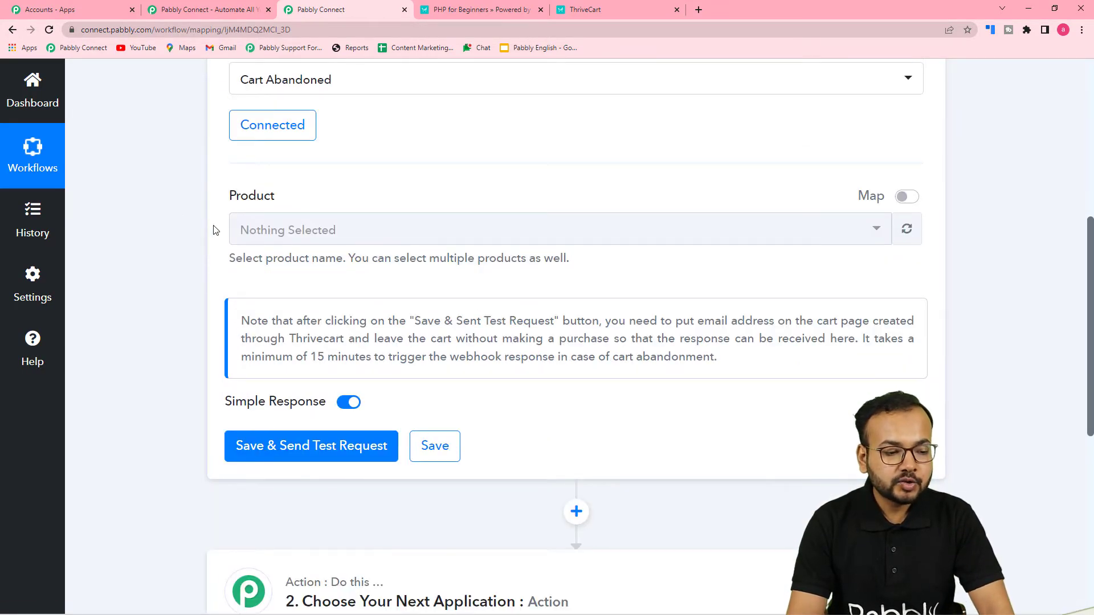
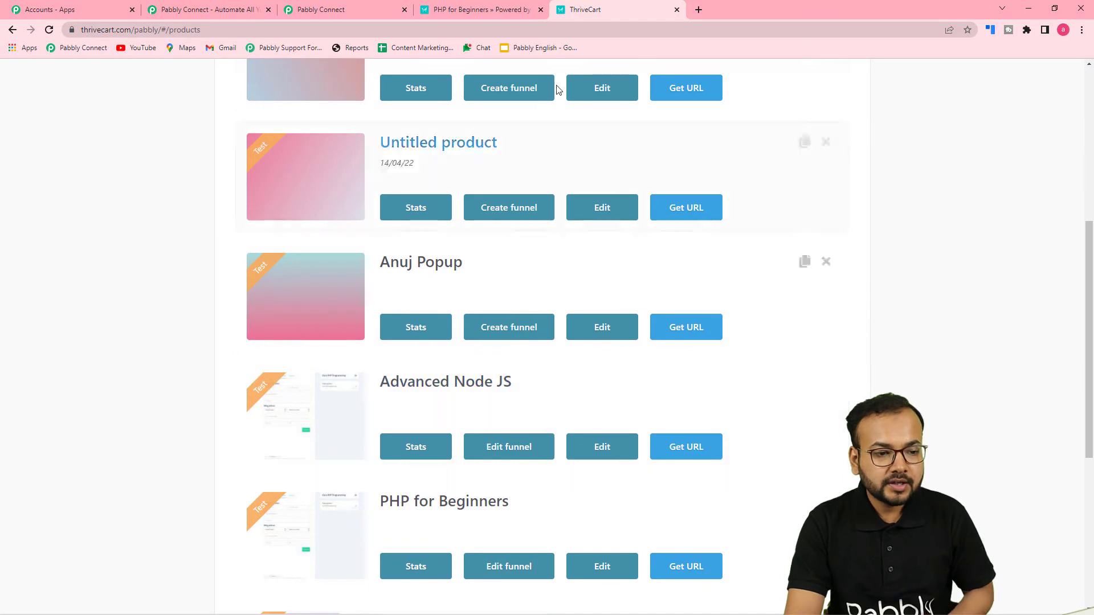
Step: Narrow the trigger's Product list to only PHP for Beginners, then Save & Send Test Request
{"action": "left_click", "coordinate": [324, 10]}
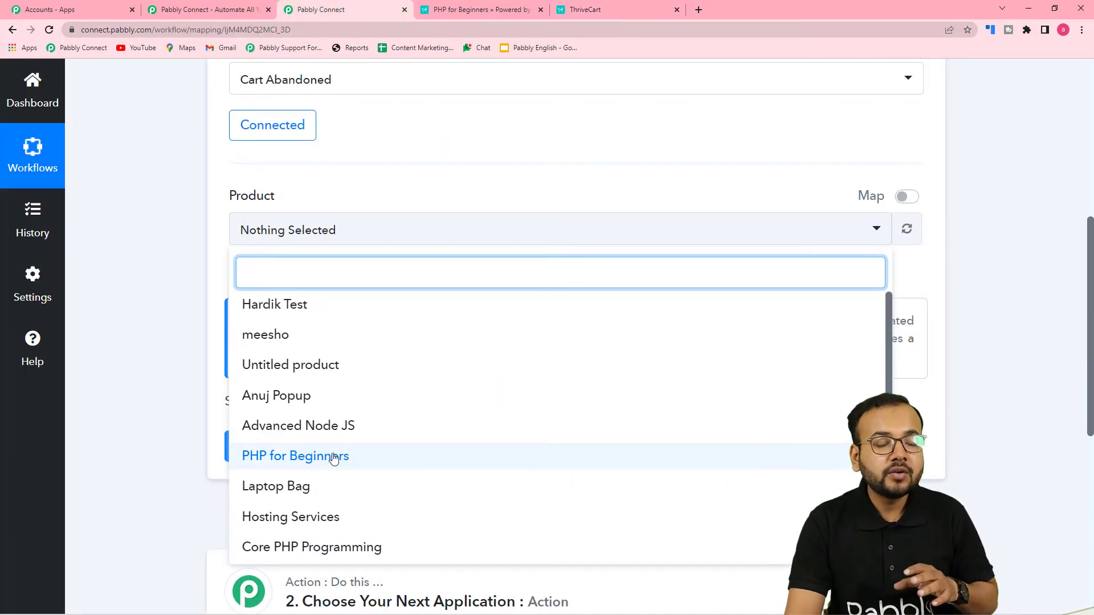
{"action": "left_click", "coordinate": [294, 399]}
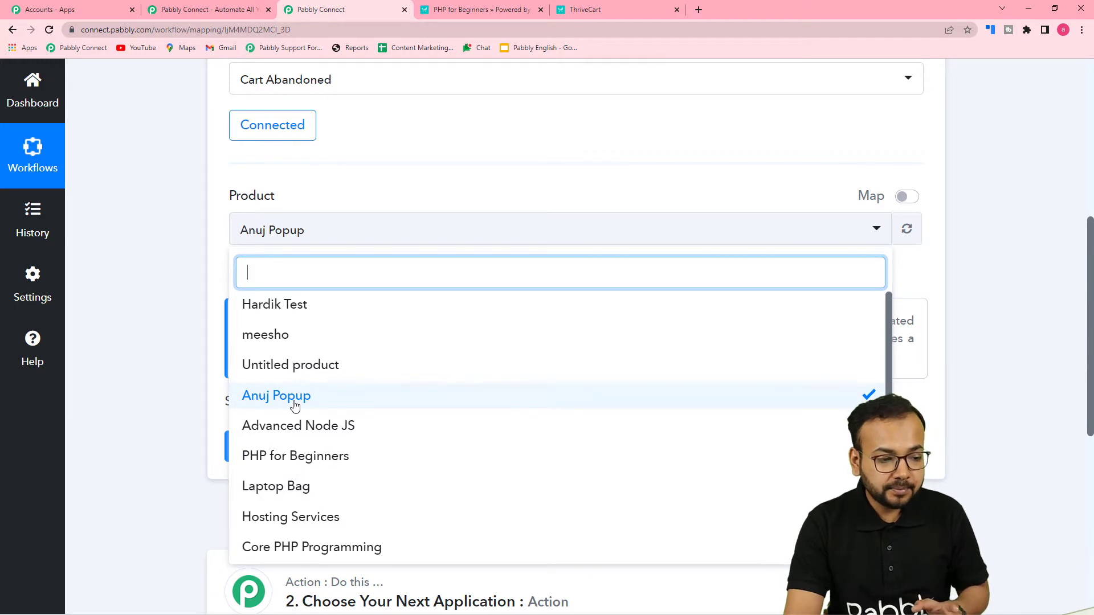
{"action": "left_click", "coordinate": [307, 438]}
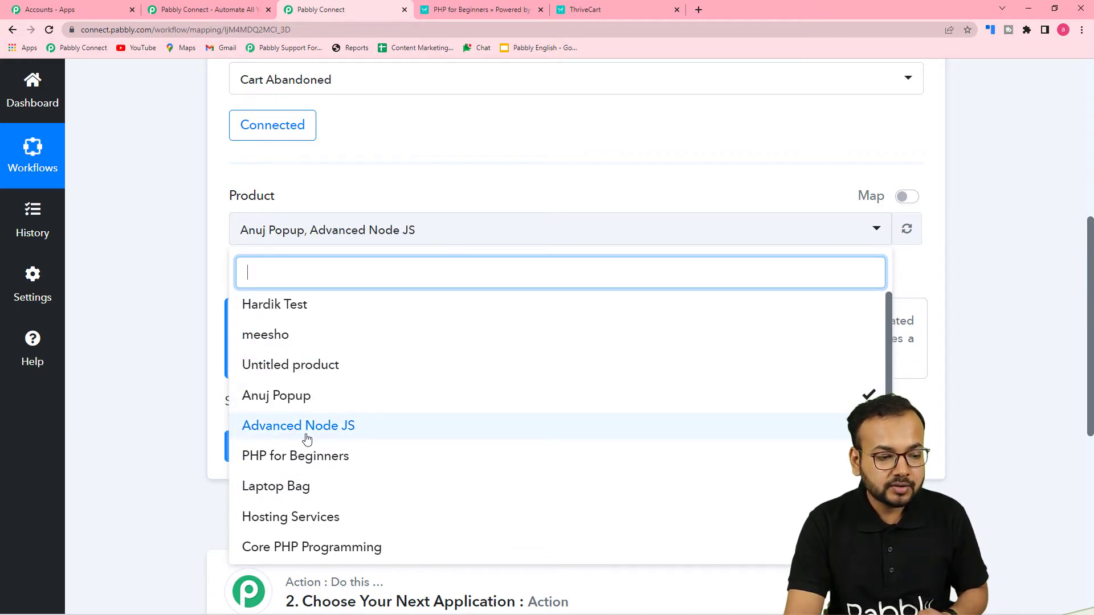
{"action": "left_click", "coordinate": [304, 470]}
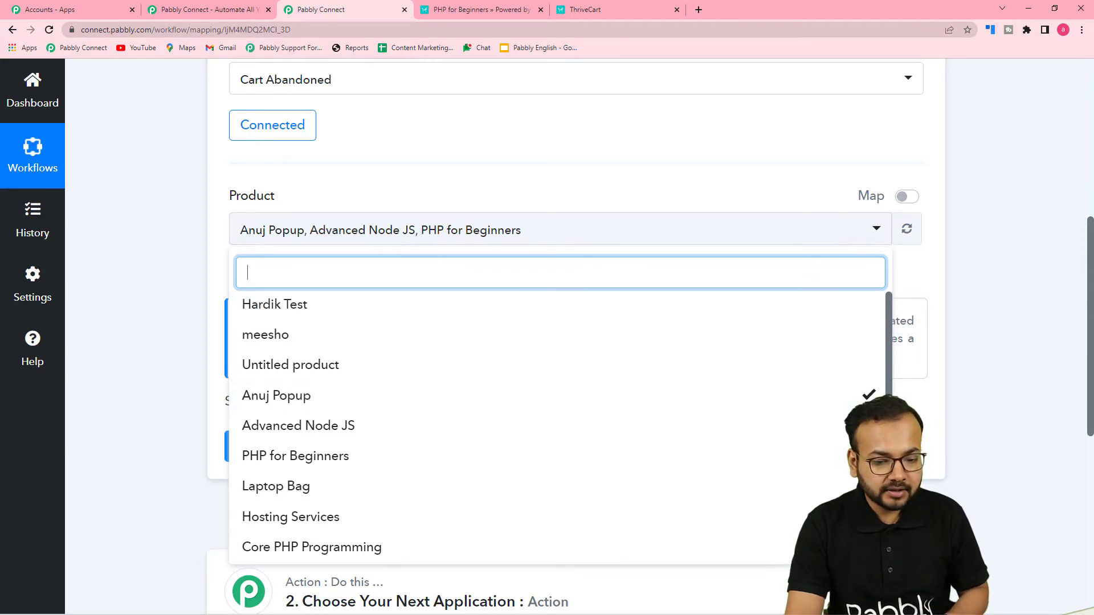
{"action": "left_click", "coordinate": [831, 396]}
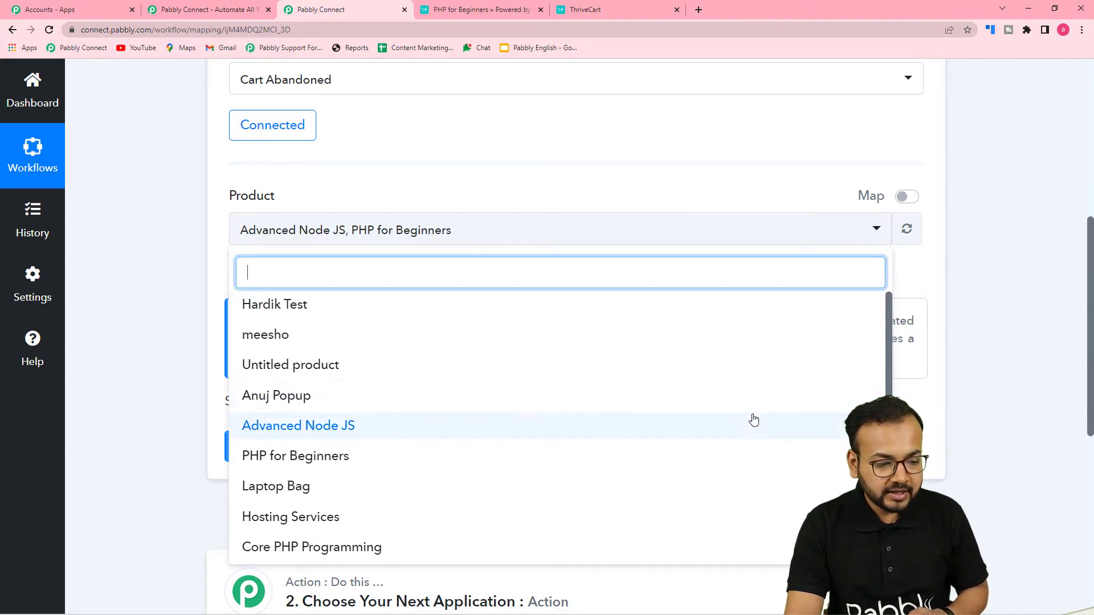
{"action": "left_click", "coordinate": [618, 433]}
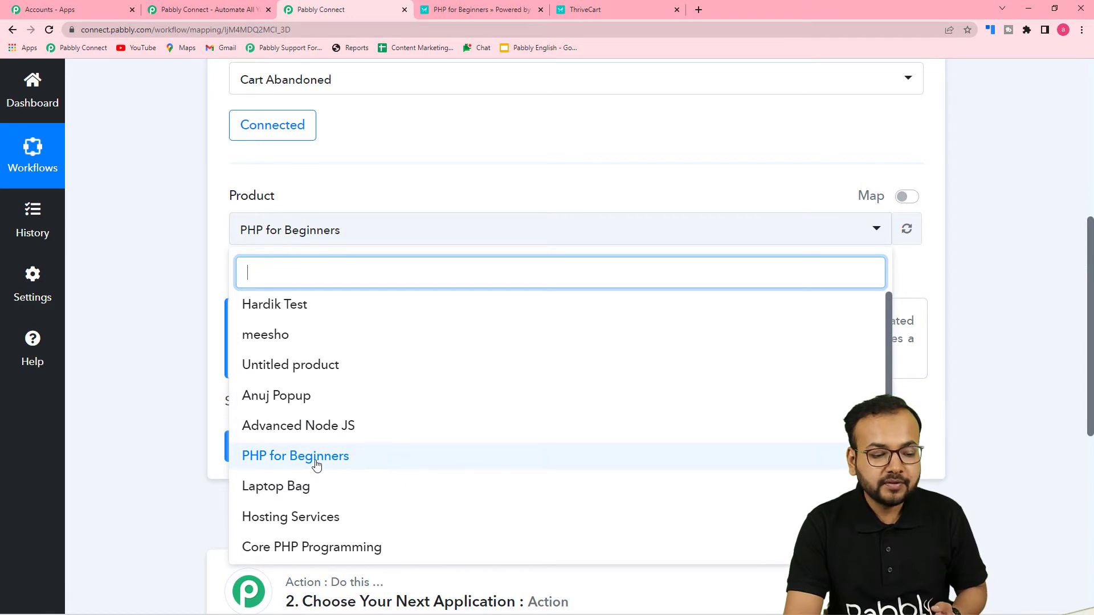
{"action": "left_click", "coordinate": [317, 465]}
{"action": "key", "text": "Down"}
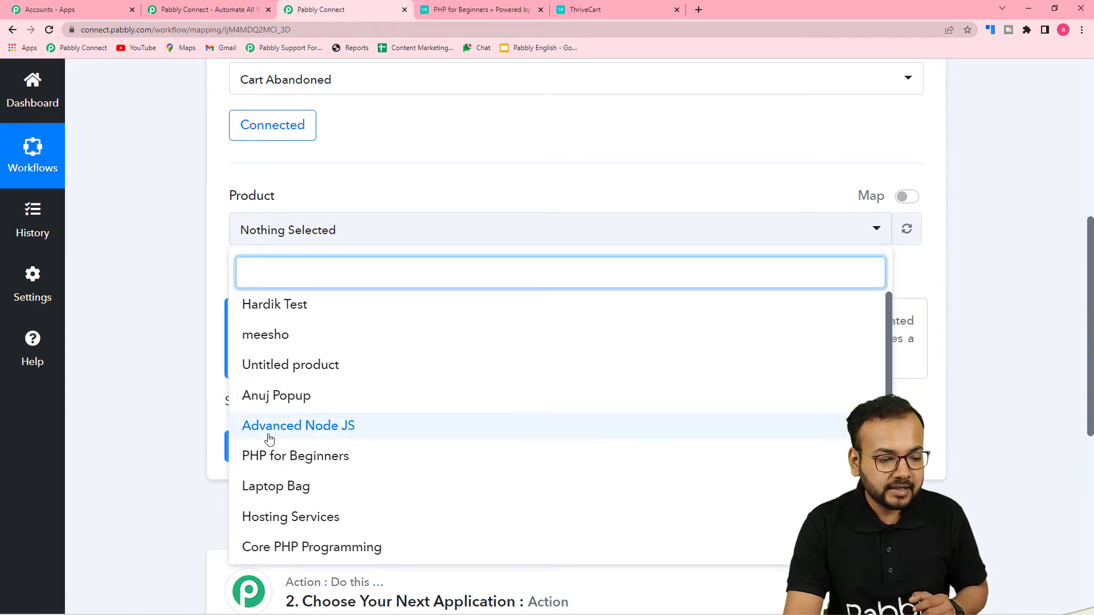
{"action": "key", "text": "Down"}
{"action": "key", "text": "Return"}
{"action": "left_click", "coordinate": [170, 347]}
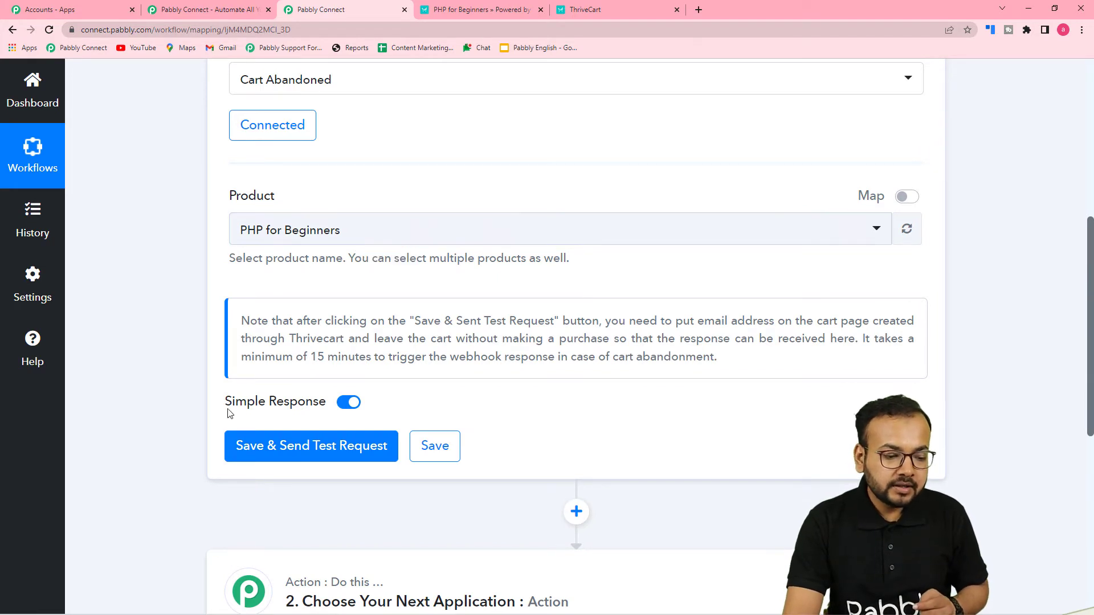
{"action": "left_click", "coordinate": [296, 447]}
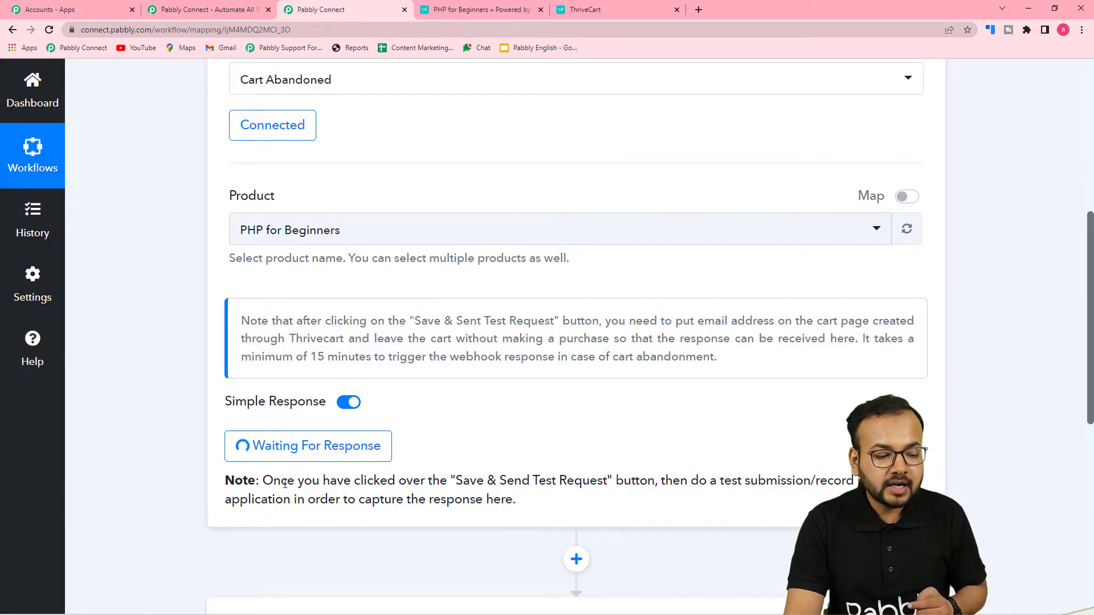
Step: Leave the trigger awaiting its test response and switch to the $15 PHP for Beginners checkout
{"action": "scroll", "coordinate": [236, 409], "scroll_direction": "down", "scroll_amount": 1}
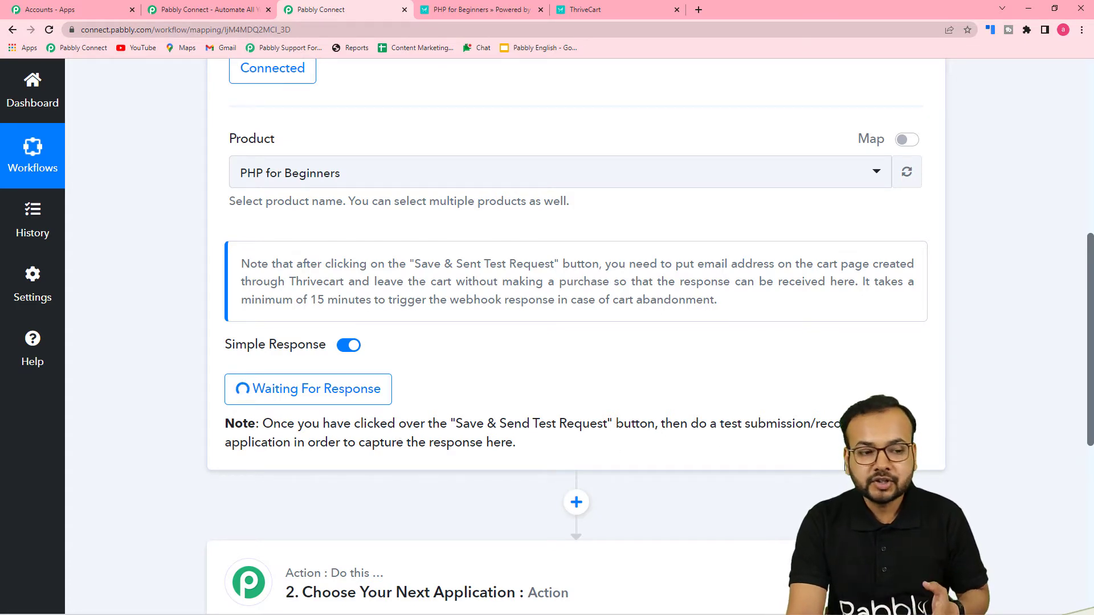
{"action": "scroll", "coordinate": [767, 496], "scroll_direction": "up", "scroll_amount": 3}
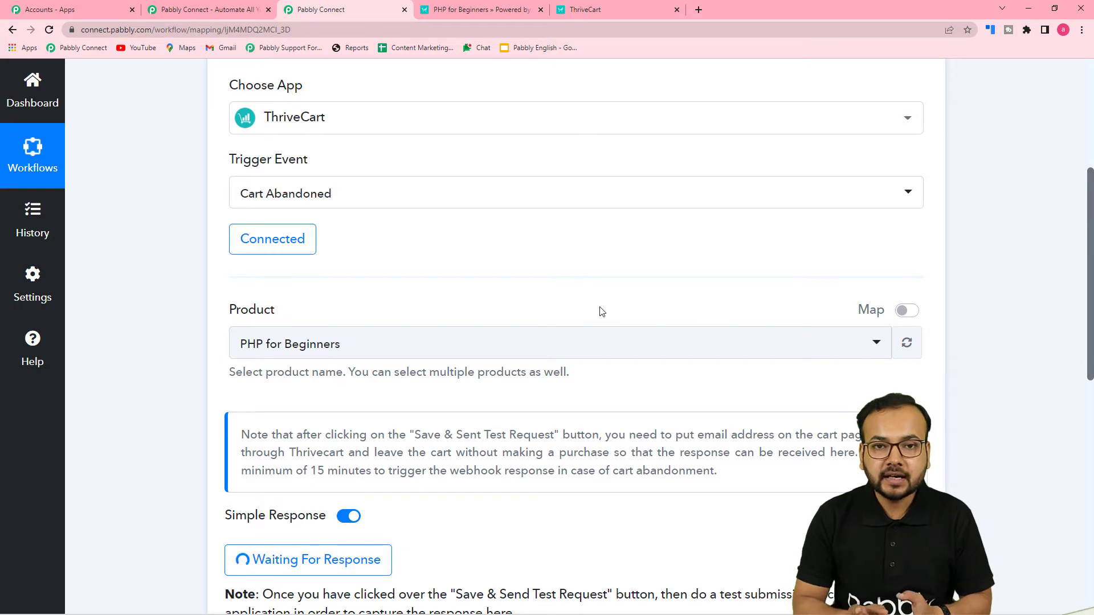
{"action": "scroll", "coordinate": [601, 312], "scroll_direction": "down", "scroll_amount": 2}
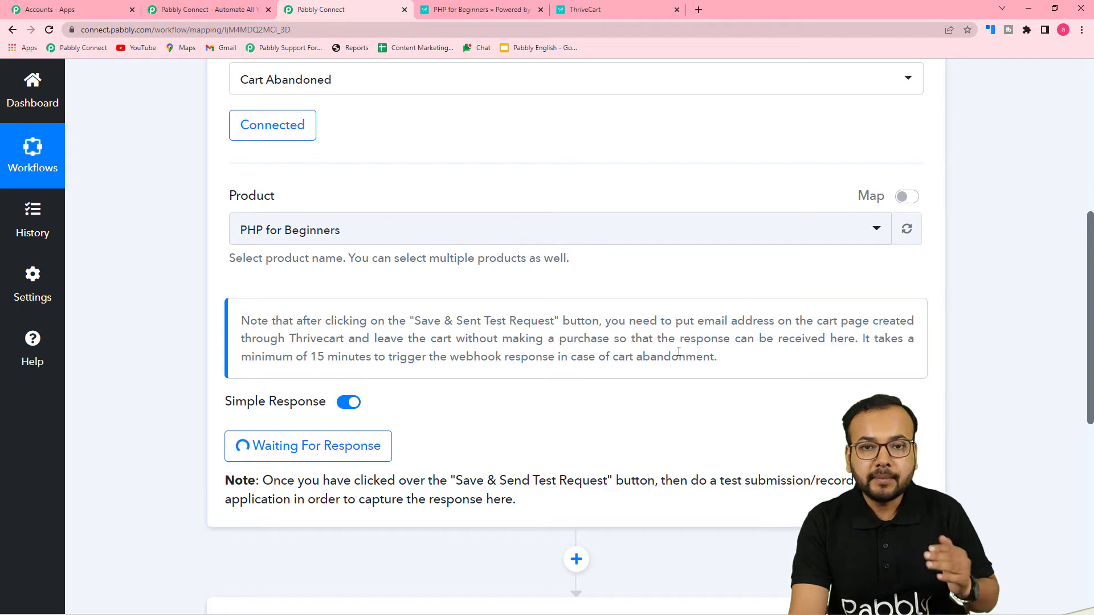
{"action": "scroll", "coordinate": [667, 357], "scroll_direction": "down", "scroll_amount": 2}
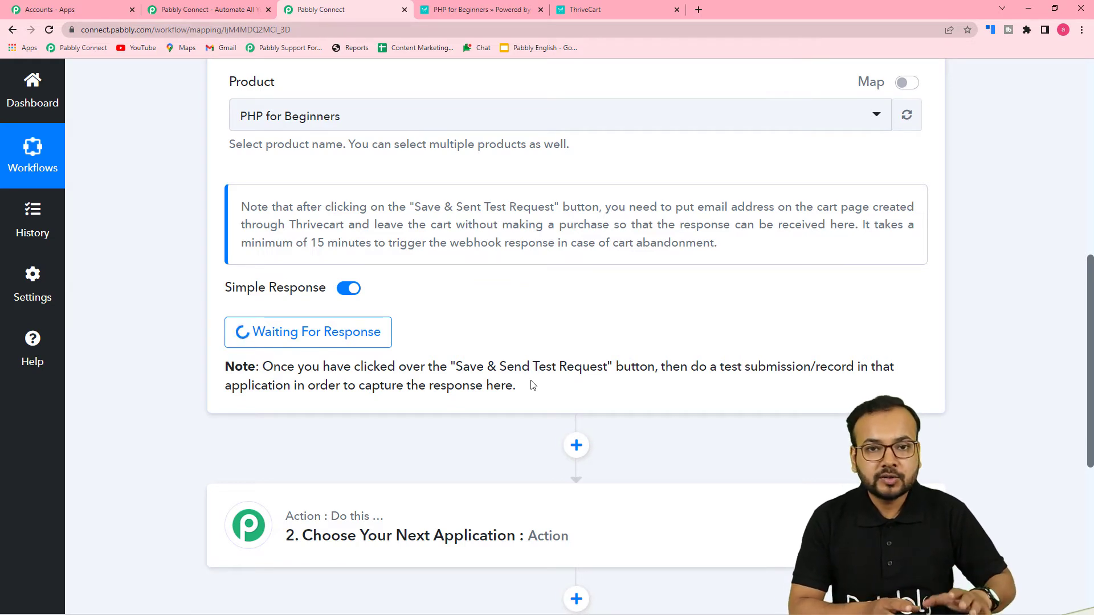
{"action": "scroll", "coordinate": [533, 385], "scroll_direction": "down", "scroll_amount": 1}
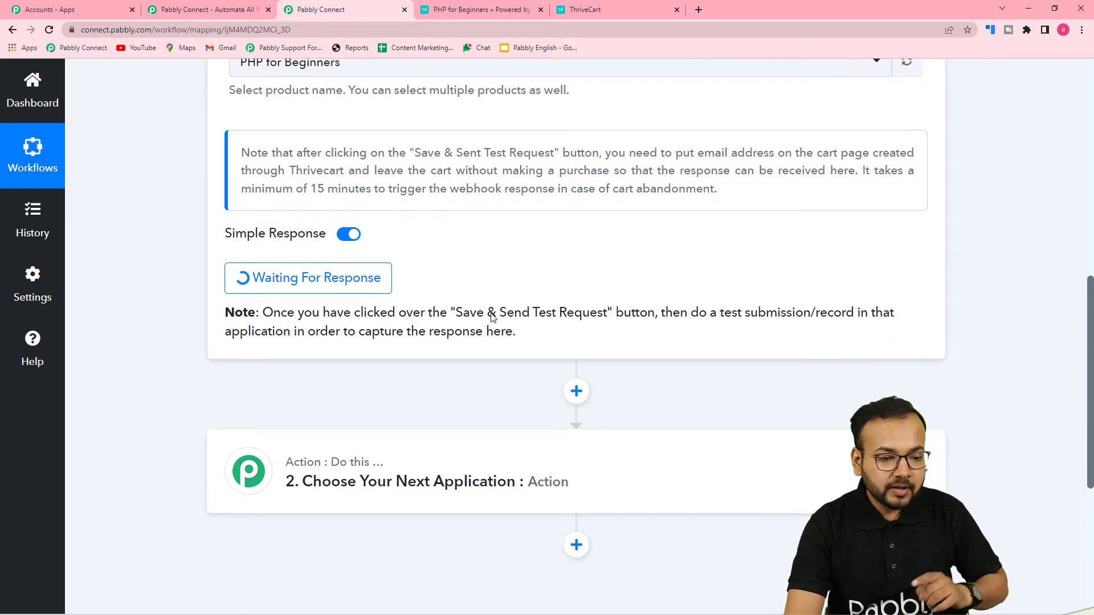
{"action": "scroll", "coordinate": [489, 317], "scroll_direction": "up", "scroll_amount": 3}
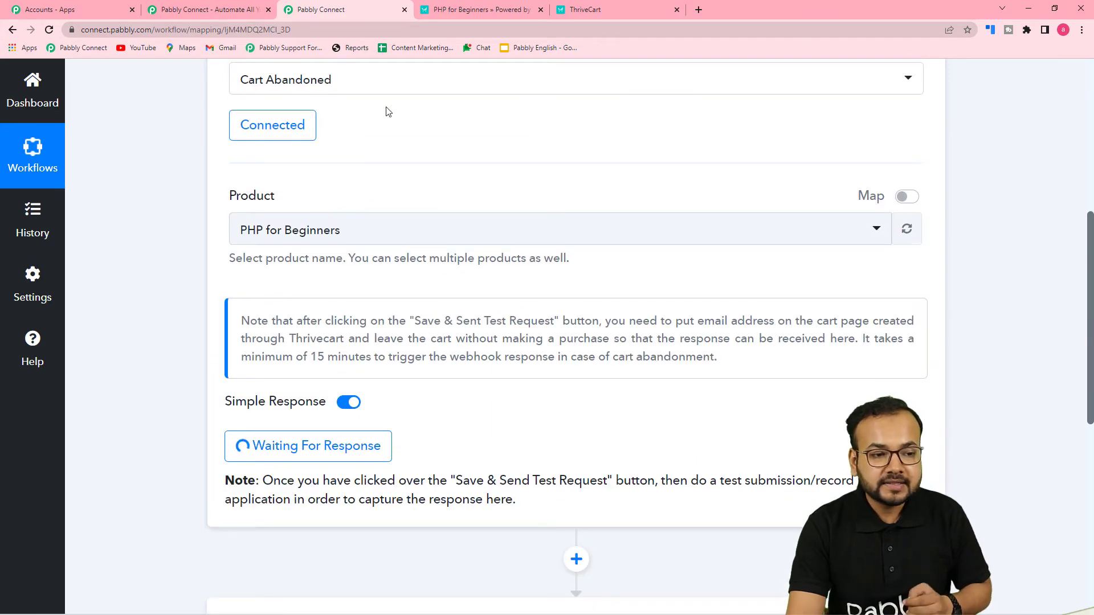
{"action": "left_click", "coordinate": [479, 11]}
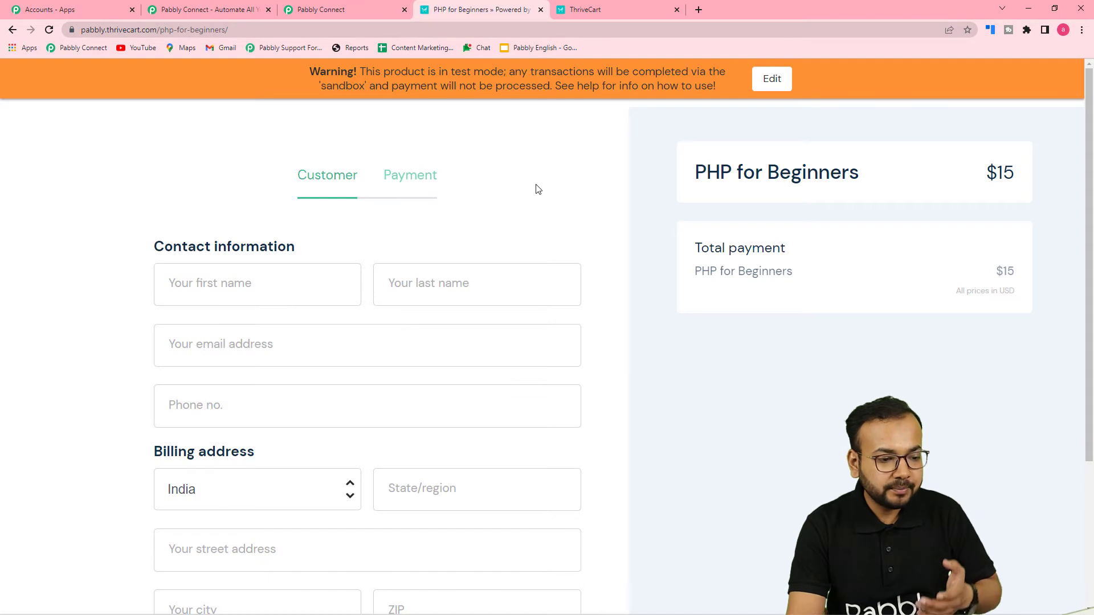
Step: Fill in the customer's first name, last name, e-mail, phone and billing address on the checkout
{"action": "scroll", "coordinate": [540, 188], "scroll_direction": "down", "scroll_amount": 2}
{"action": "left_click", "coordinate": [243, 179]}
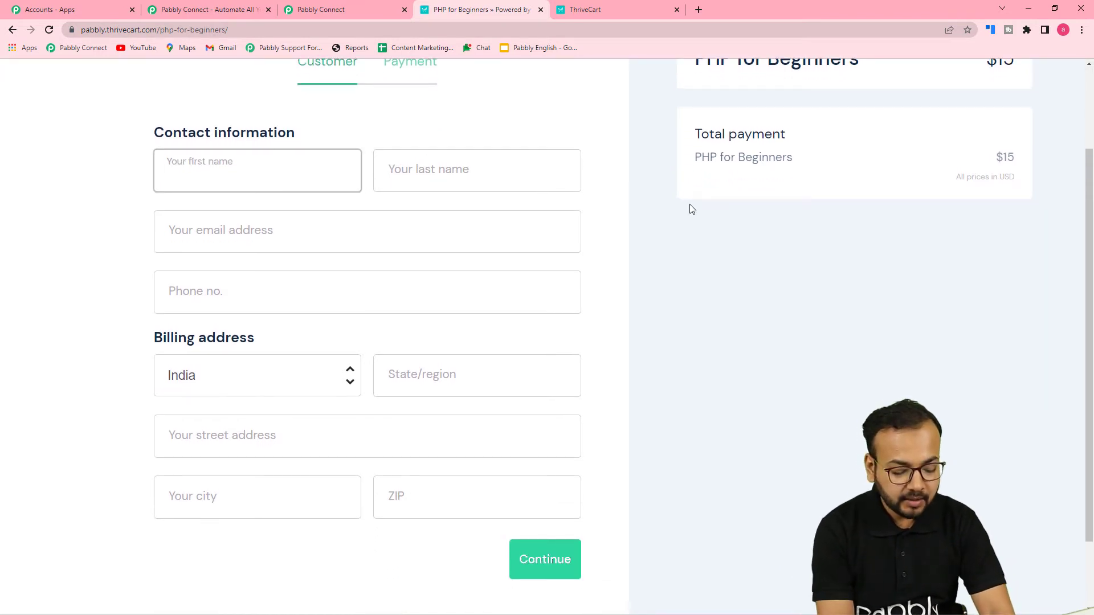
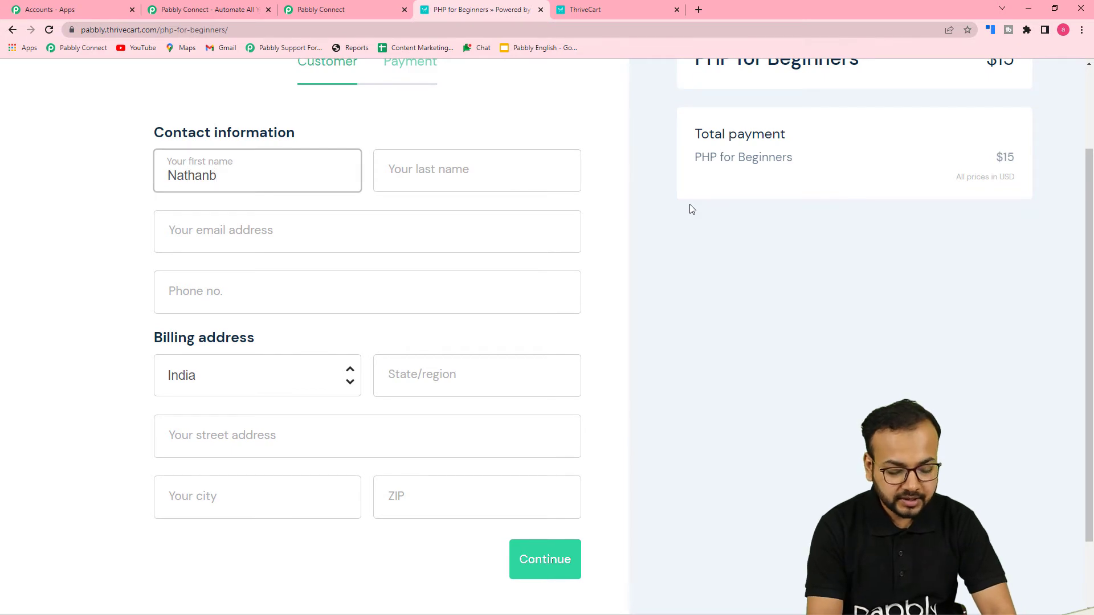
{"action": "left_click", "coordinate": [511, 168]}
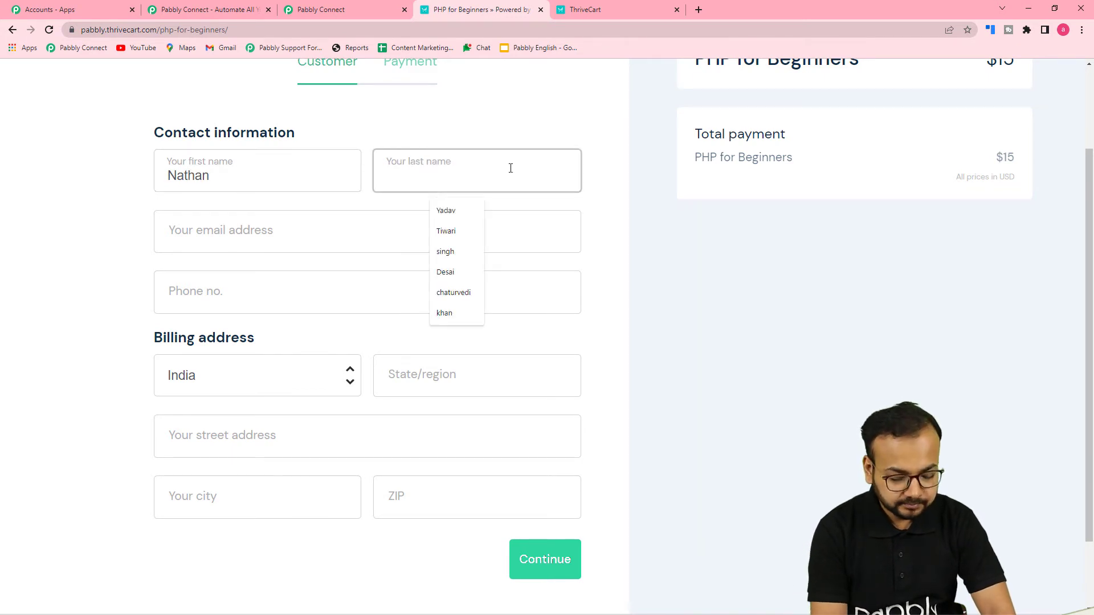
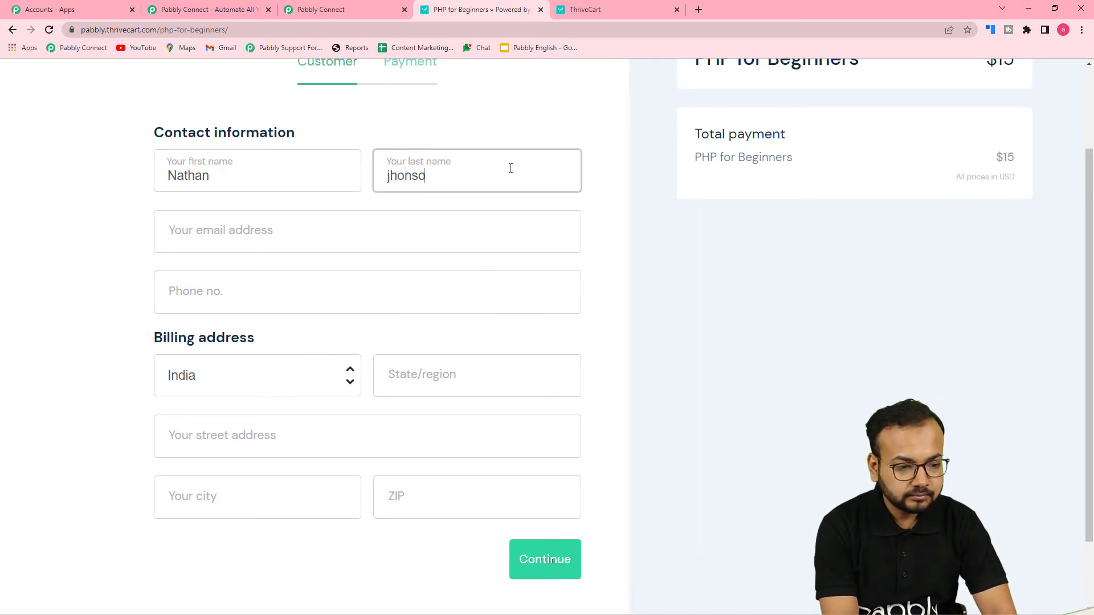
{"action": "left_click", "coordinate": [363, 229]}
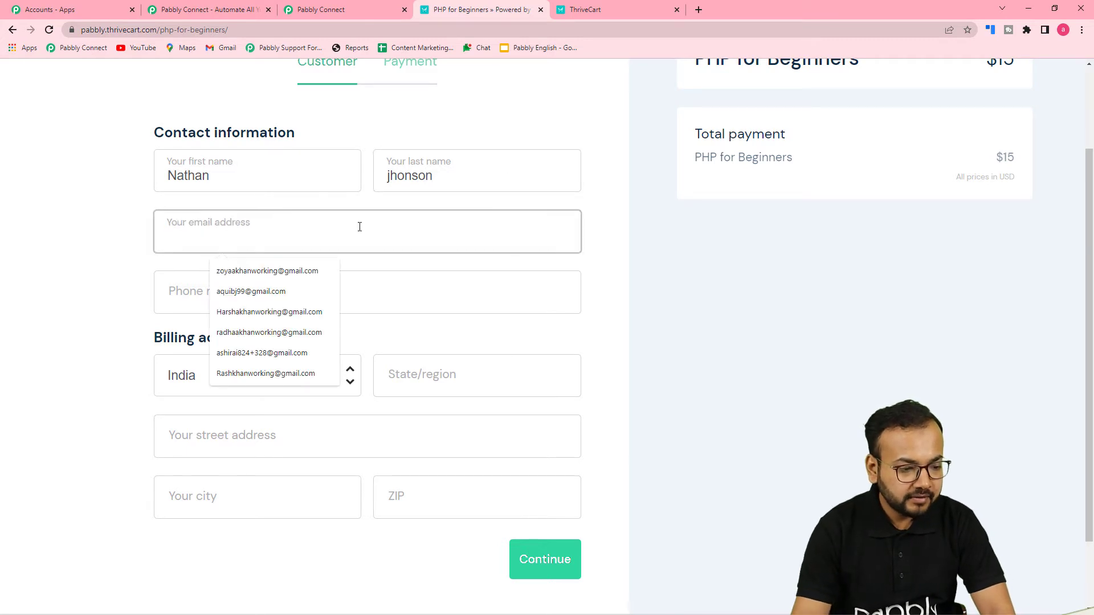
{"action": "left_click", "coordinate": [230, 289]}
{"action": "left_click", "coordinate": [244, 303]}
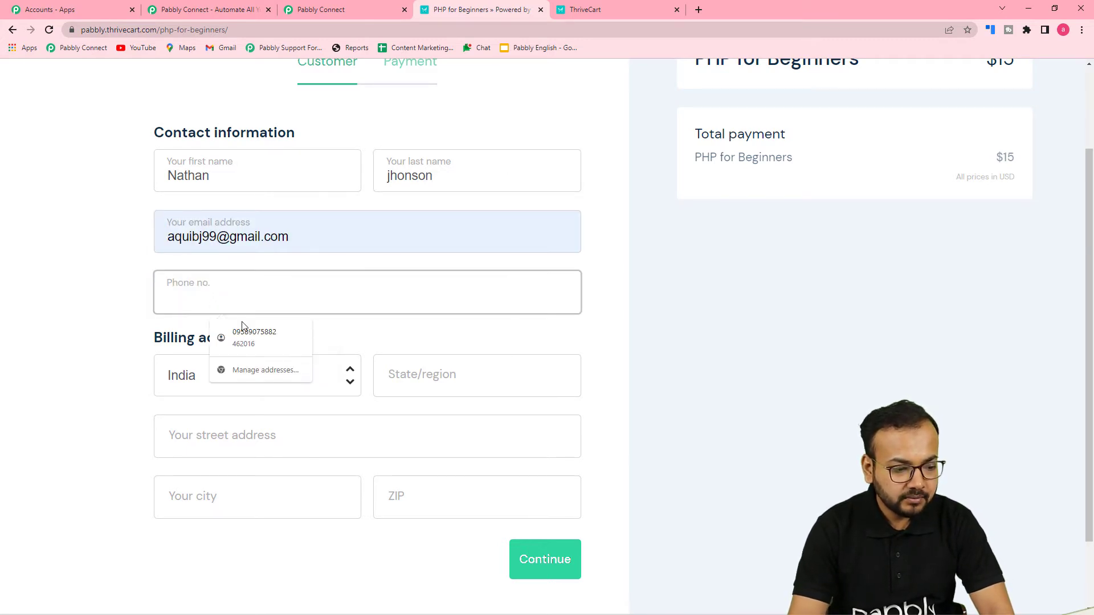
{"action": "left_click", "coordinate": [241, 327]}
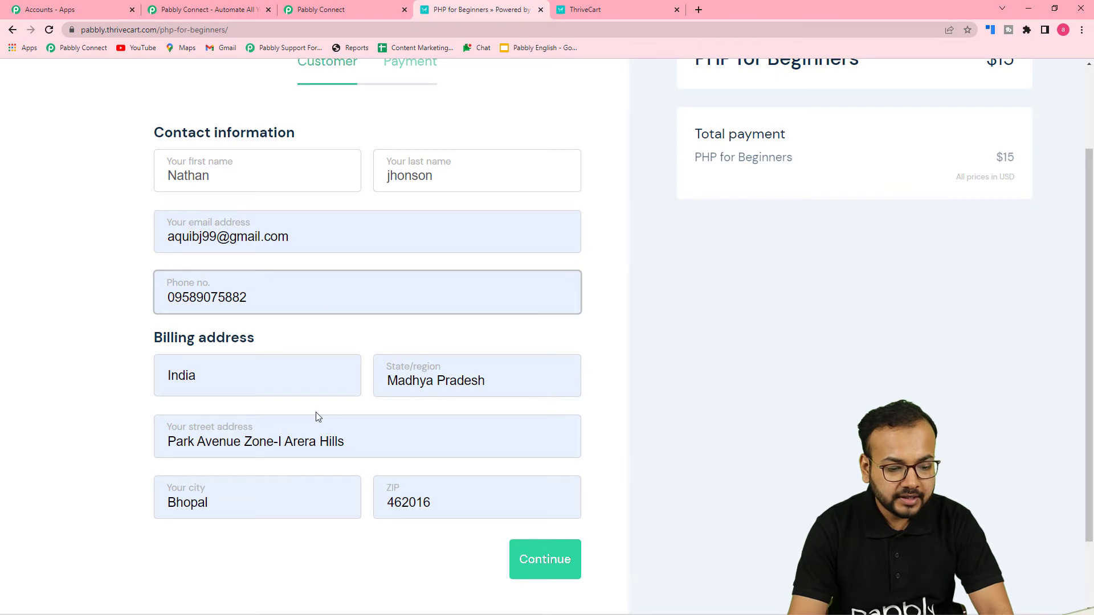
Step: Continue to the Payment step, skip the card details and close the checkout to abandon the cart
{"action": "scroll", "coordinate": [706, 480], "scroll_direction": "up", "scroll_amount": 2}
{"action": "scroll", "coordinate": [707, 480], "scroll_direction": "down", "scroll_amount": 2}
{"action": "left_click", "coordinate": [556, 555]}
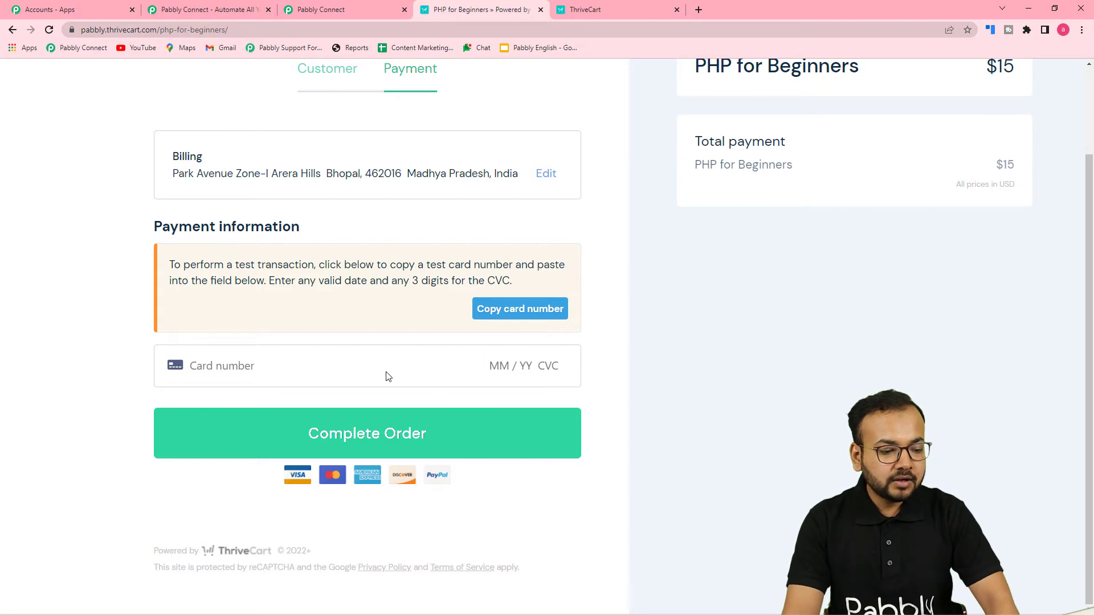
{"action": "left_click", "coordinate": [286, 367]}
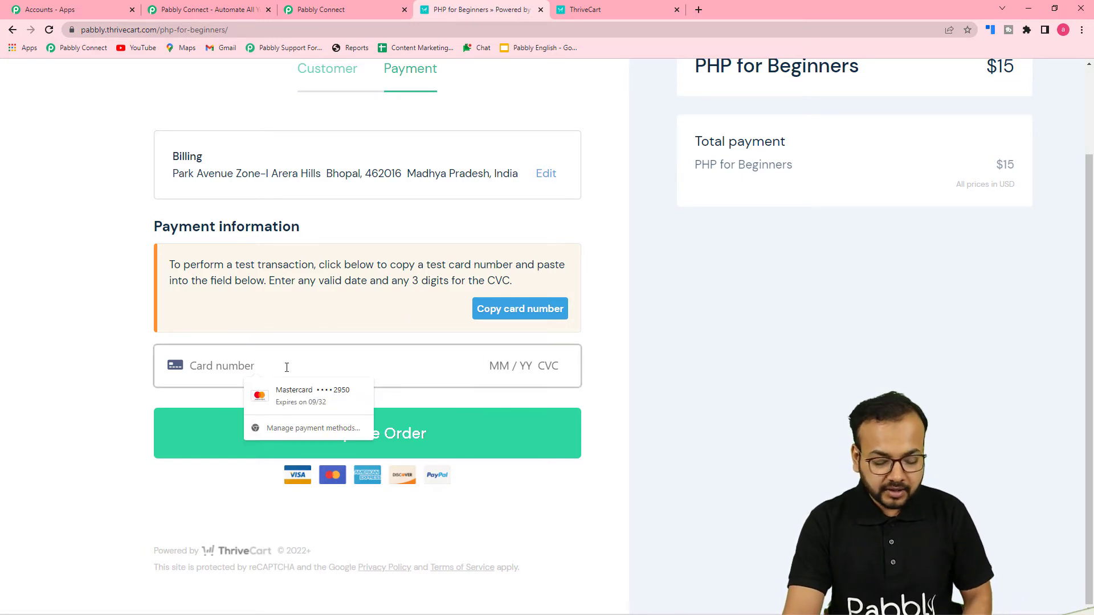
{"action": "left_click", "coordinate": [86, 325]}
{"action": "scroll", "coordinate": [87, 325], "scroll_direction": "up", "scroll_amount": 2}
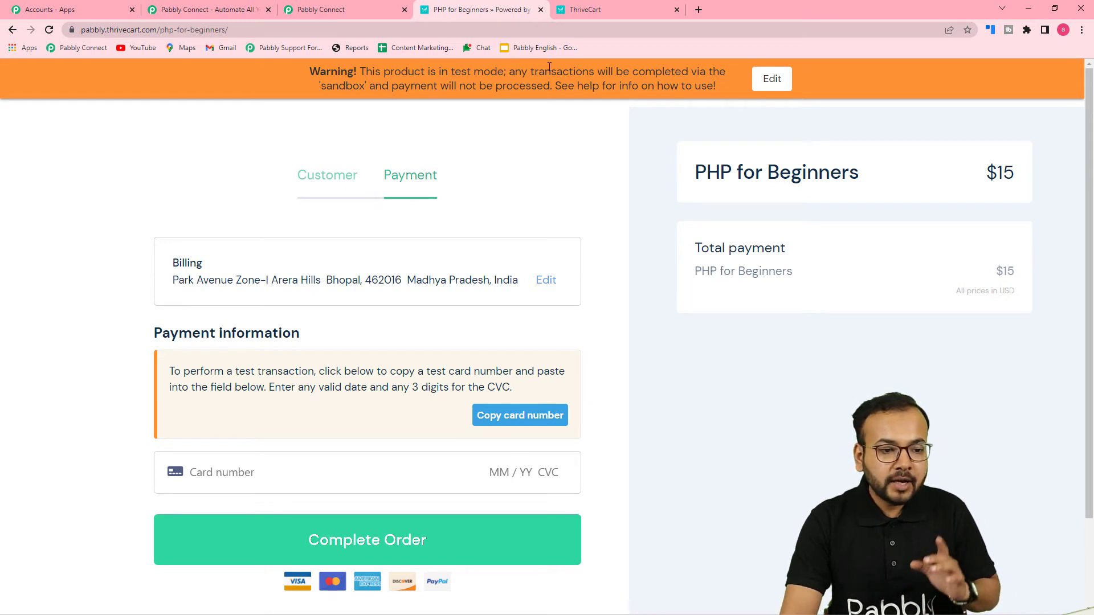
{"action": "left_click", "coordinate": [540, 9]}
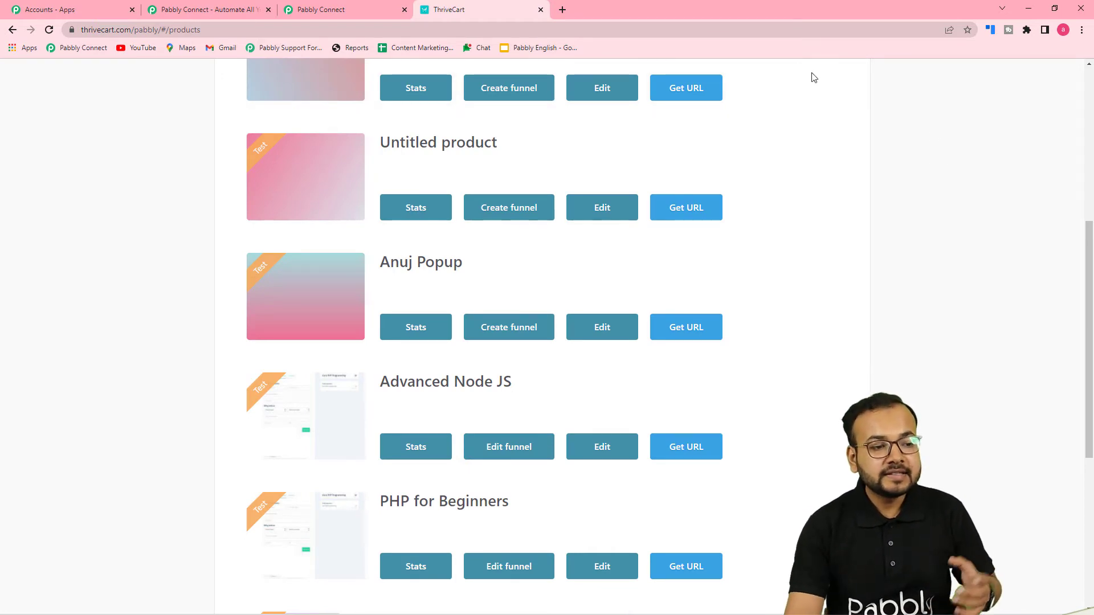
{"action": "left_click", "coordinate": [323, 10]}
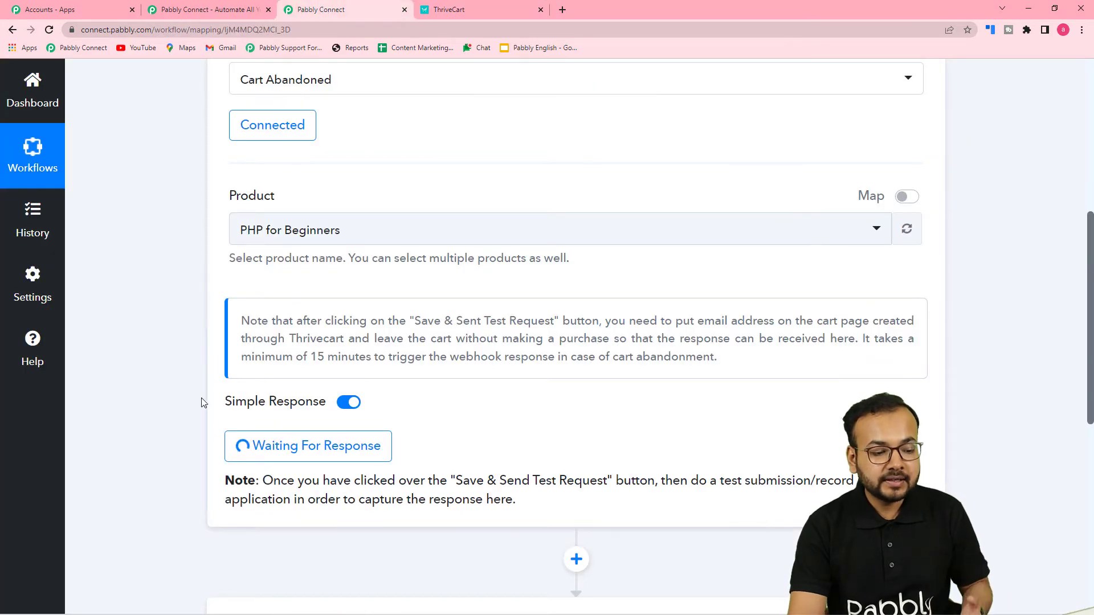
{"action": "scroll", "coordinate": [204, 403], "scroll_direction": "down", "scroll_amount": 1}
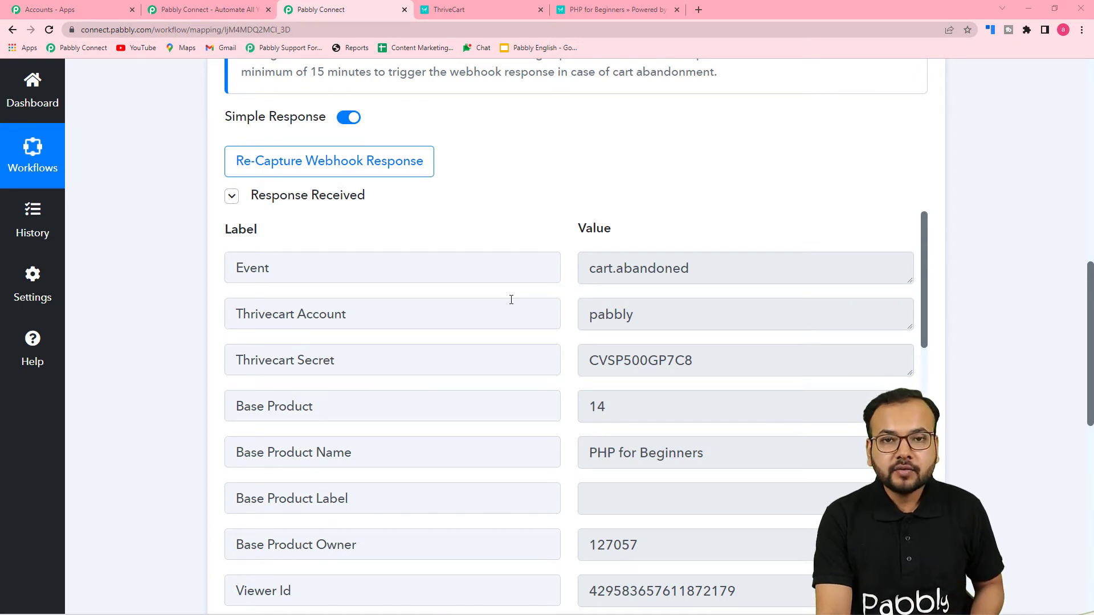
{"action": "scroll", "coordinate": [499, 298], "scroll_direction": "down", "scroll_amount": 2}
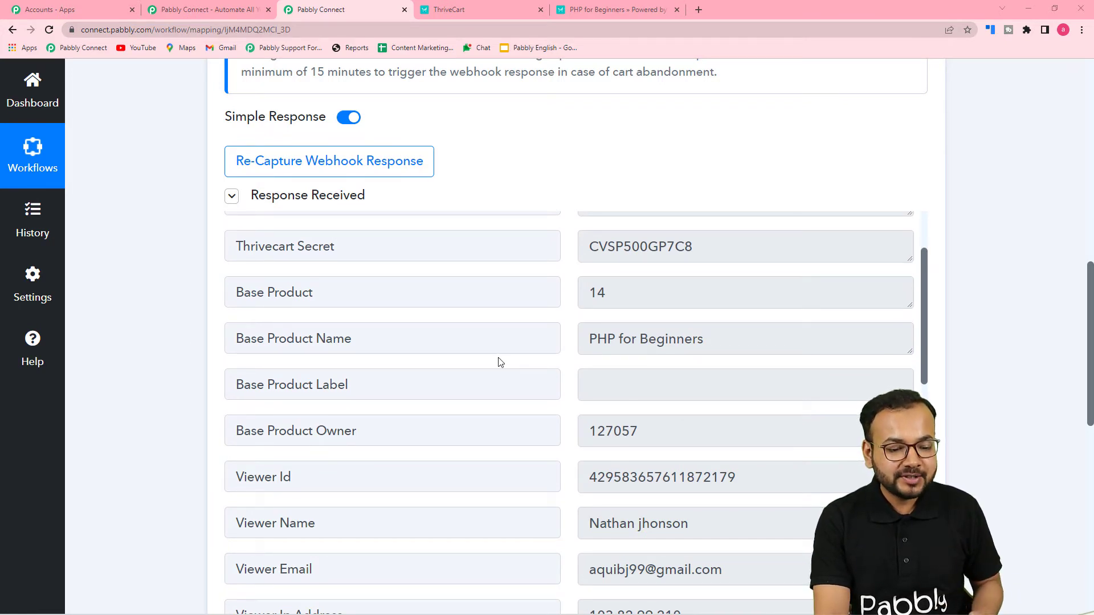
{"action": "scroll", "coordinate": [455, 362], "scroll_direction": "down", "scroll_amount": 1}
{"action": "scroll", "coordinate": [314, 362], "scroll_direction": "down", "scroll_amount": 1}
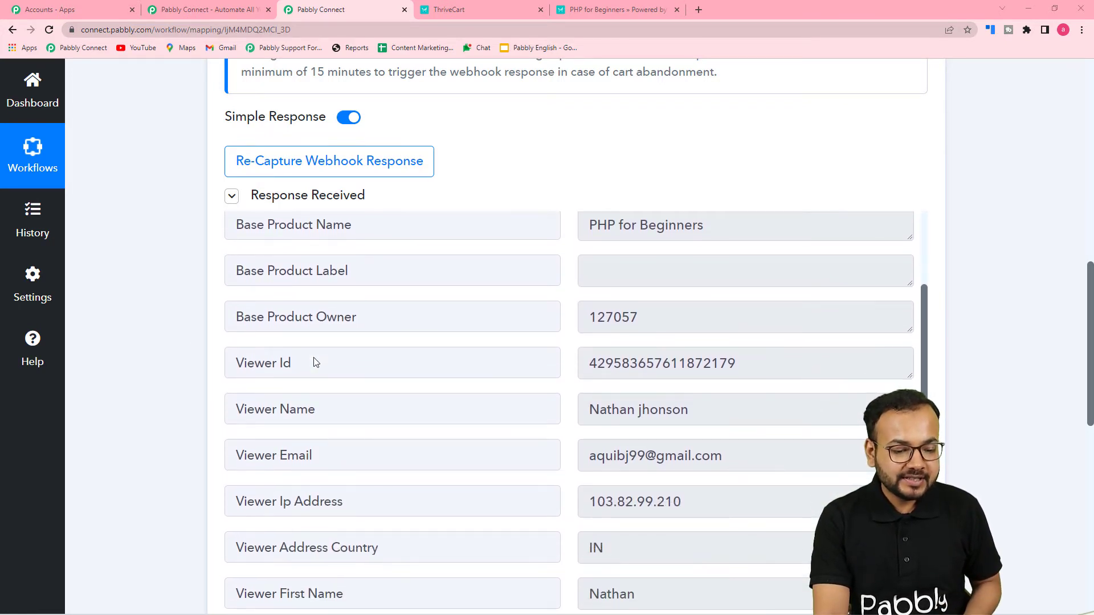
{"action": "scroll", "coordinate": [314, 362], "scroll_direction": "down", "scroll_amount": 2}
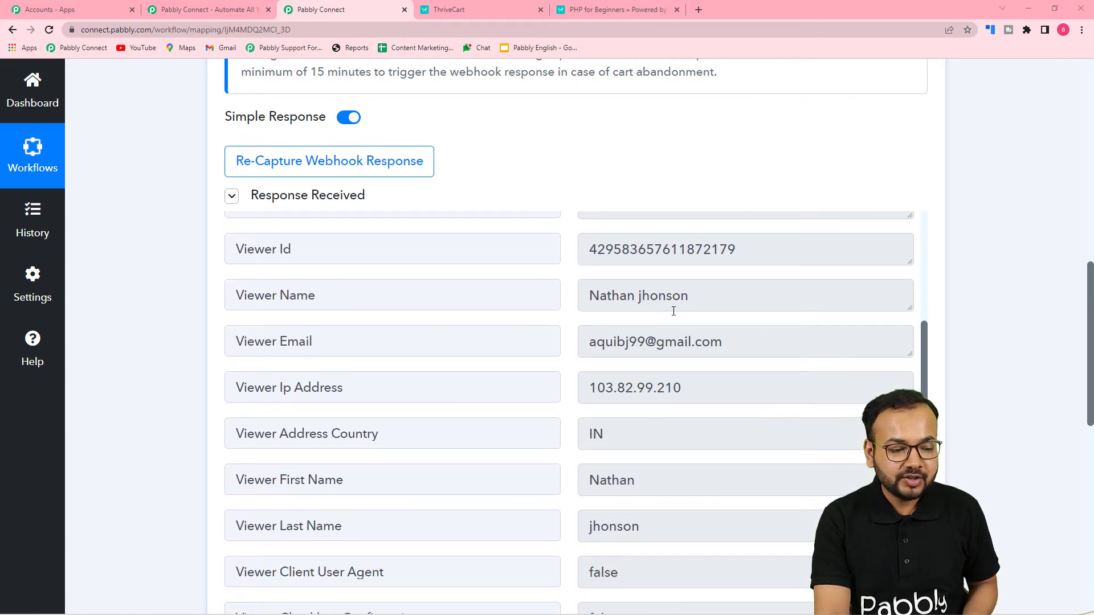
{"action": "scroll", "coordinate": [439, 342], "scroll_direction": "down", "scroll_amount": 8}
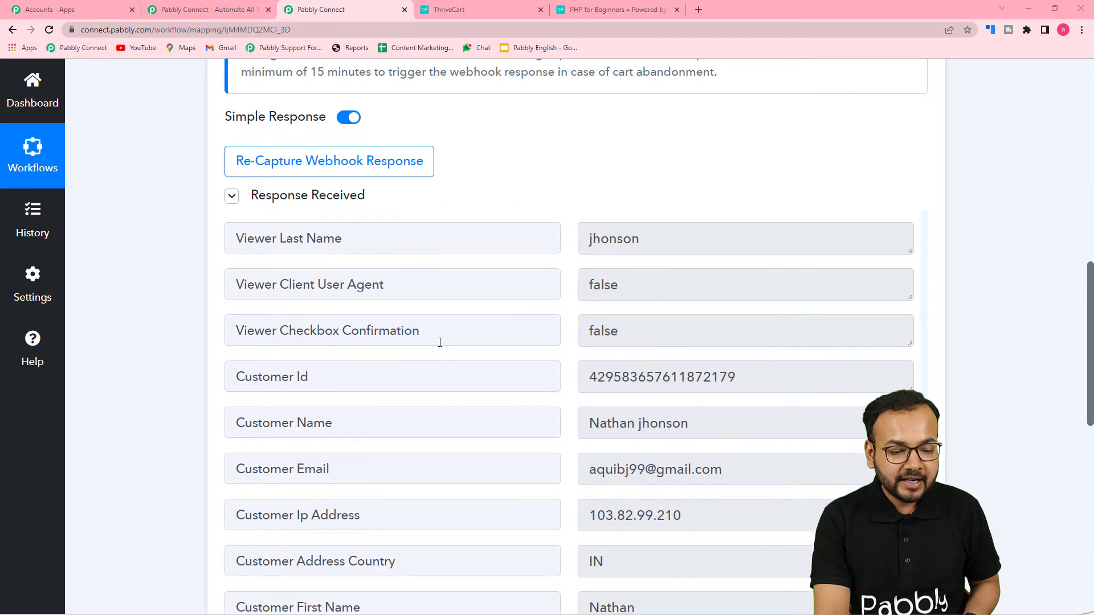
{"action": "scroll", "coordinate": [439, 342], "scroll_direction": "down", "scroll_amount": 5}
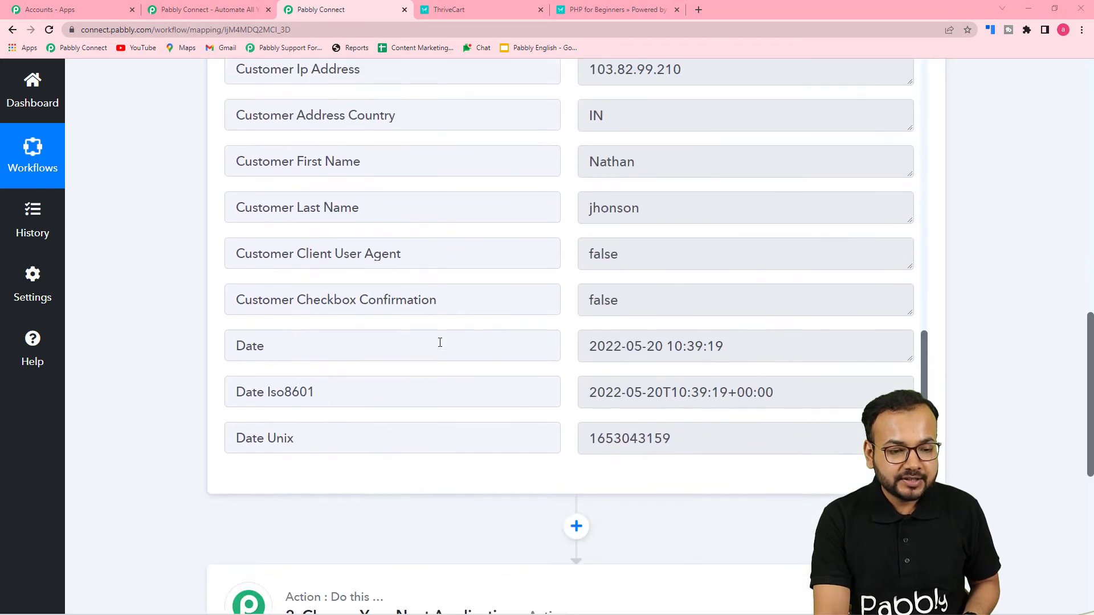
{"action": "scroll", "coordinate": [440, 342], "scroll_direction": "up", "scroll_amount": 6}
{"action": "scroll", "coordinate": [439, 341], "scroll_direction": "up", "scroll_amount": 10}
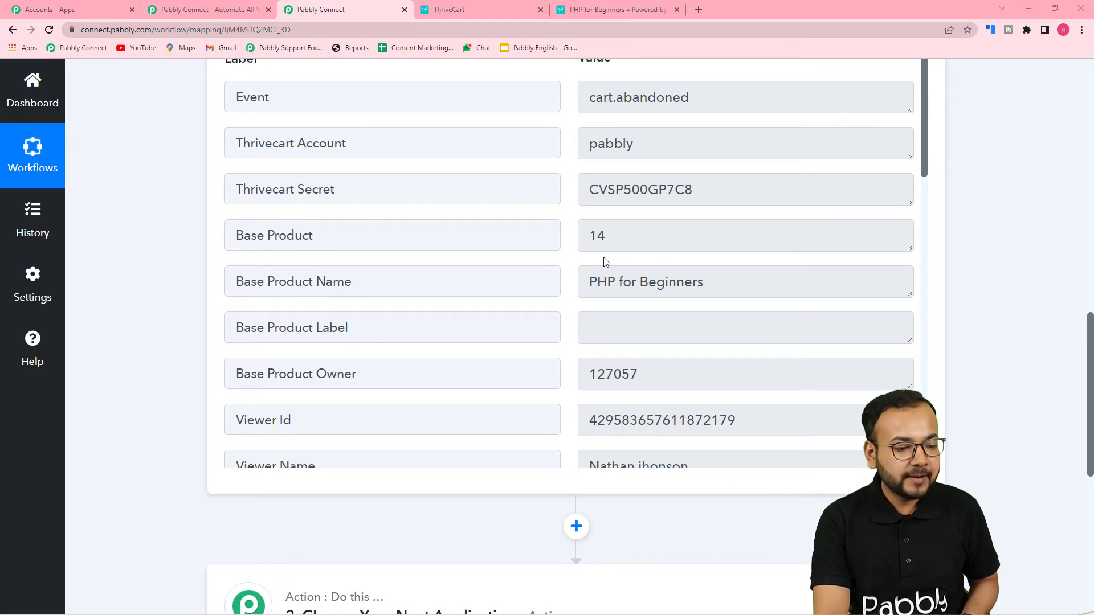
{"action": "scroll", "coordinate": [170, 264], "scroll_direction": "down", "scroll_amount": 2}
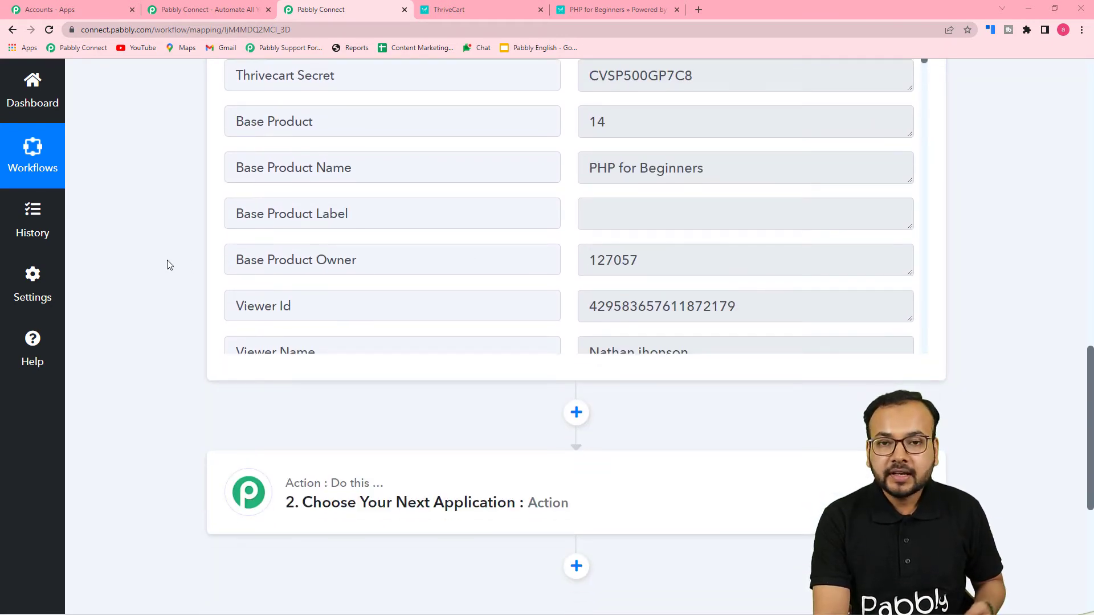
{"action": "scroll", "coordinate": [167, 265], "scroll_direction": "down", "scroll_amount": 1}
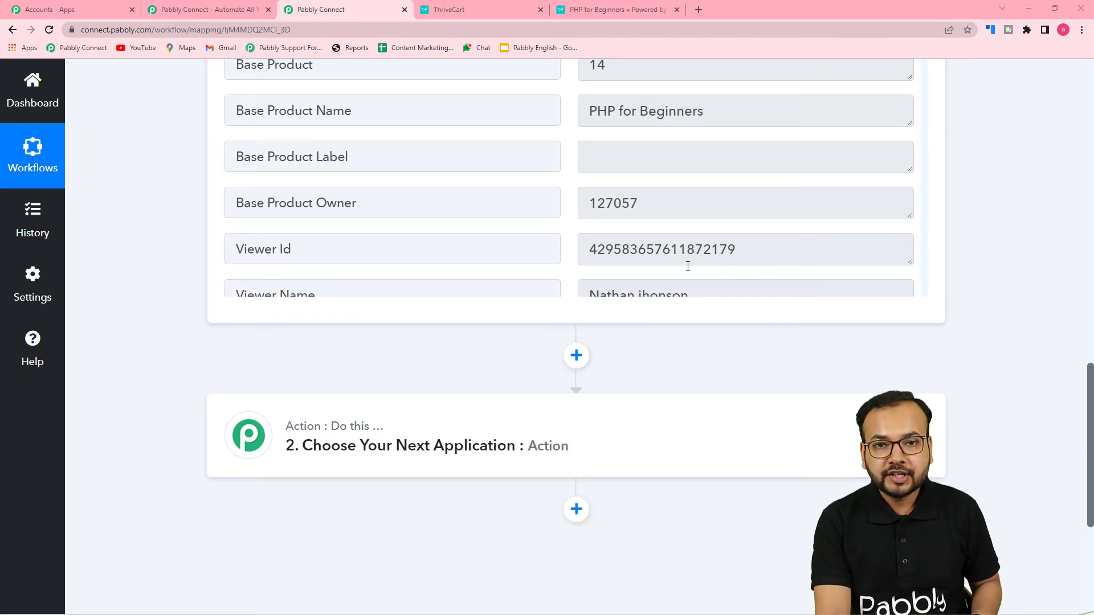
{"action": "scroll", "coordinate": [496, 269], "scroll_direction": "down", "scroll_amount": 3}
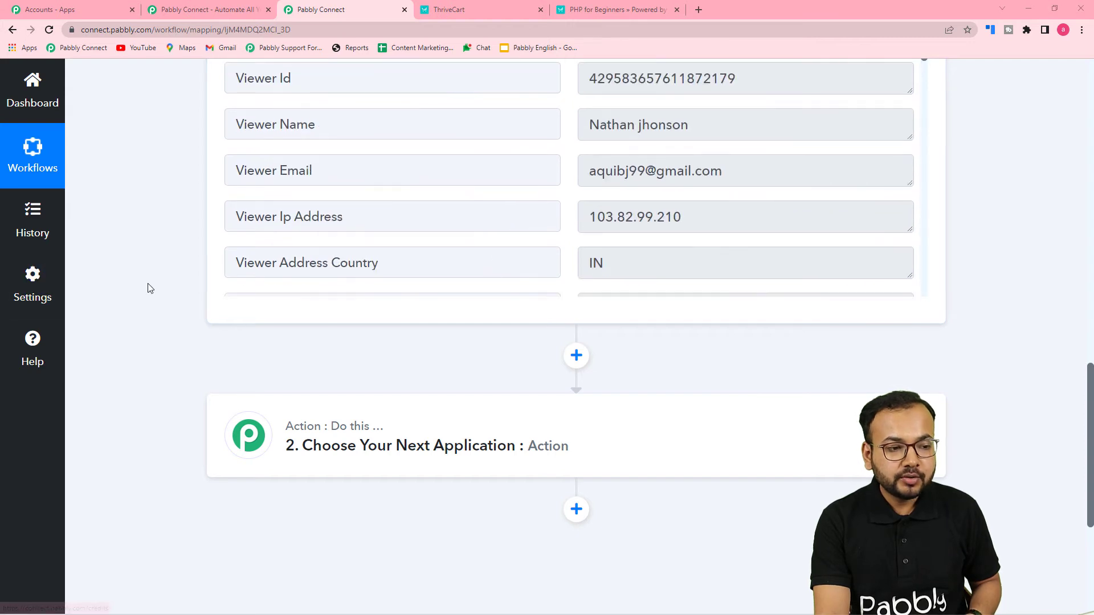
{"action": "scroll", "coordinate": [148, 276], "scroll_direction": "down", "scroll_amount": 2}
Step: Make step 2 a Gmail action with the Send Email event
{"action": "scroll", "coordinate": [148, 276], "scroll_direction": "down", "scroll_amount": 3}
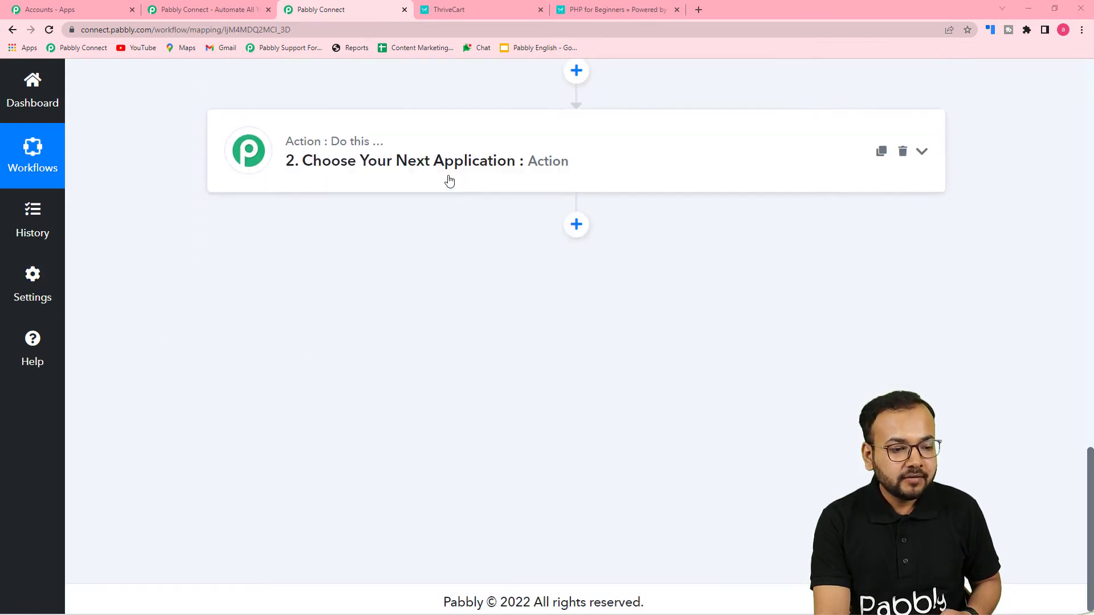
{"action": "left_click", "coordinate": [448, 179]}
{"action": "scroll", "coordinate": [438, 177], "scroll_direction": "down", "scroll_amount": 2}
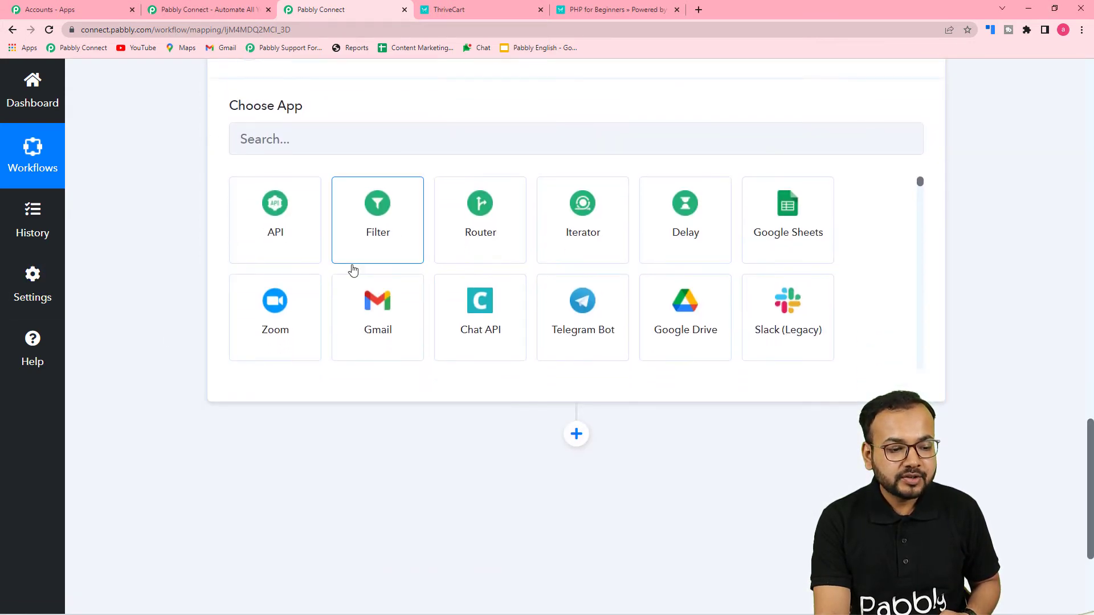
{"action": "left_click", "coordinate": [368, 335]}
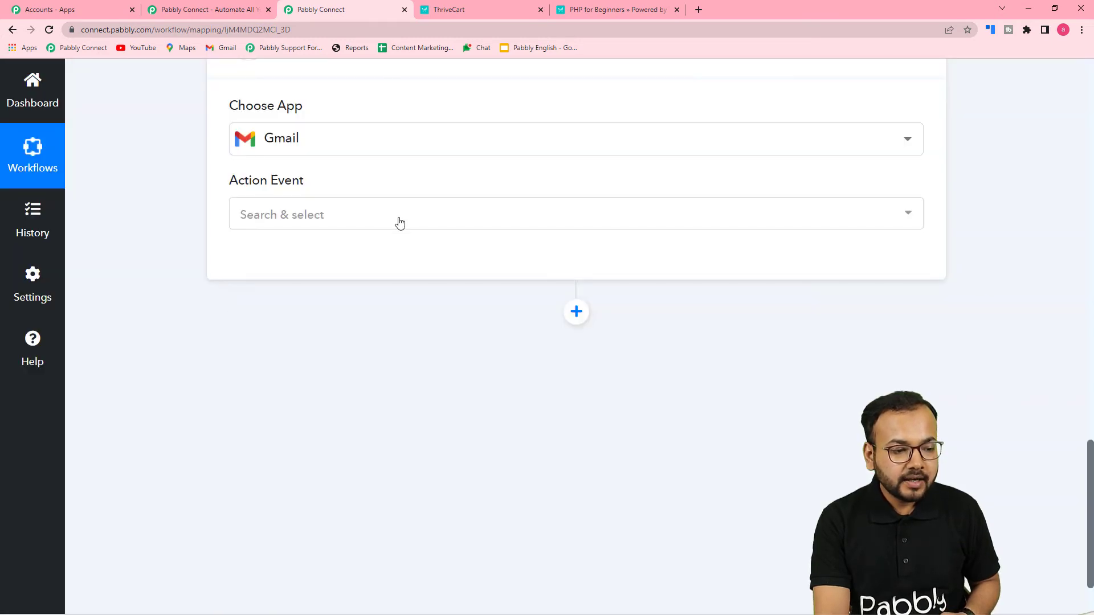
{"action": "left_click", "coordinate": [371, 219]}
{"action": "left_click", "coordinate": [318, 305]}
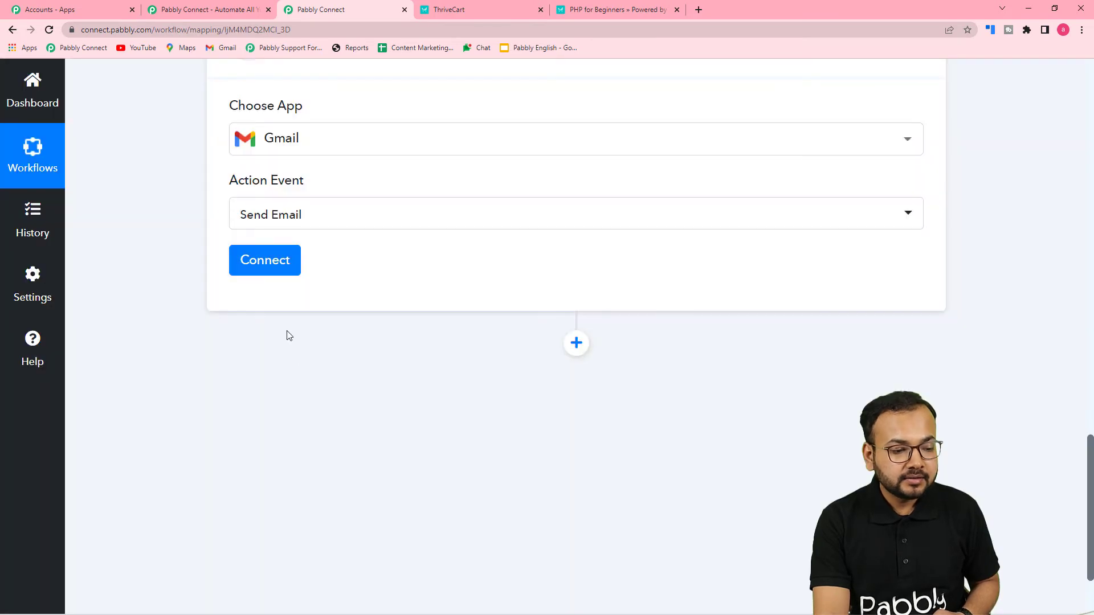
Step: Add a new Gmail connection, choose the Google account and grant Pabbly Connect access
{"action": "left_click", "coordinate": [268, 264]}
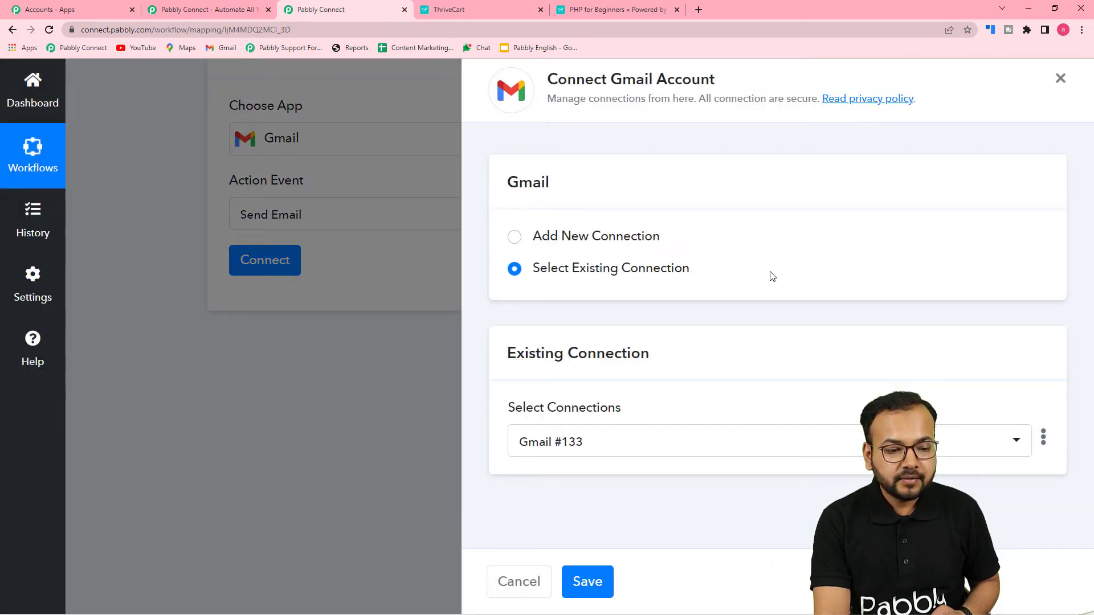
{"action": "left_click", "coordinate": [515, 238]}
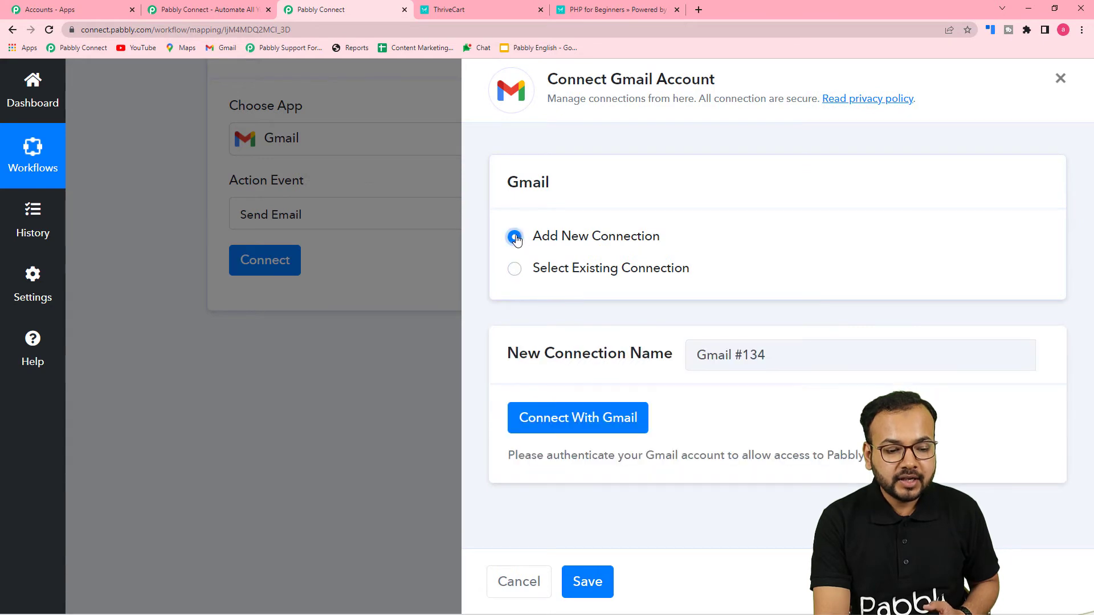
{"action": "left_click", "coordinate": [547, 426]}
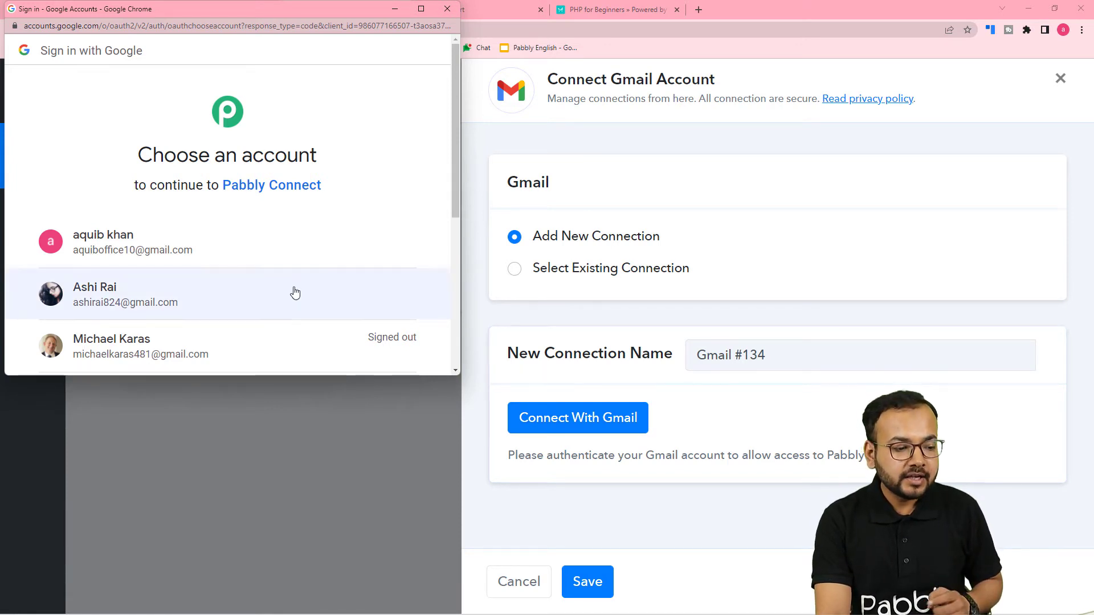
{"action": "left_click", "coordinate": [243, 297]}
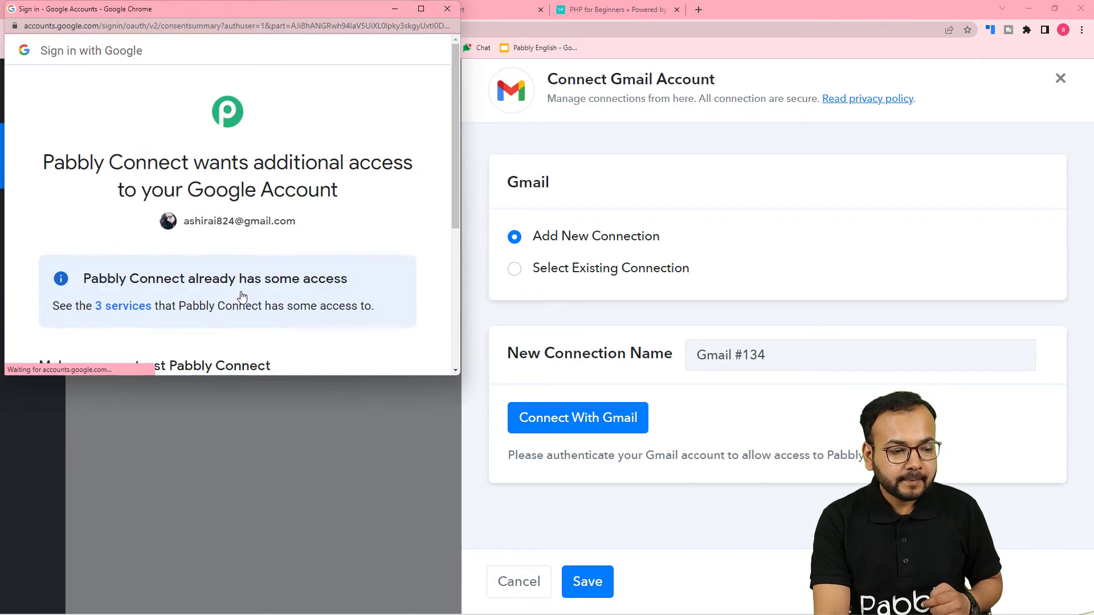
{"action": "scroll", "coordinate": [242, 296], "scroll_direction": "down", "scroll_amount": 3}
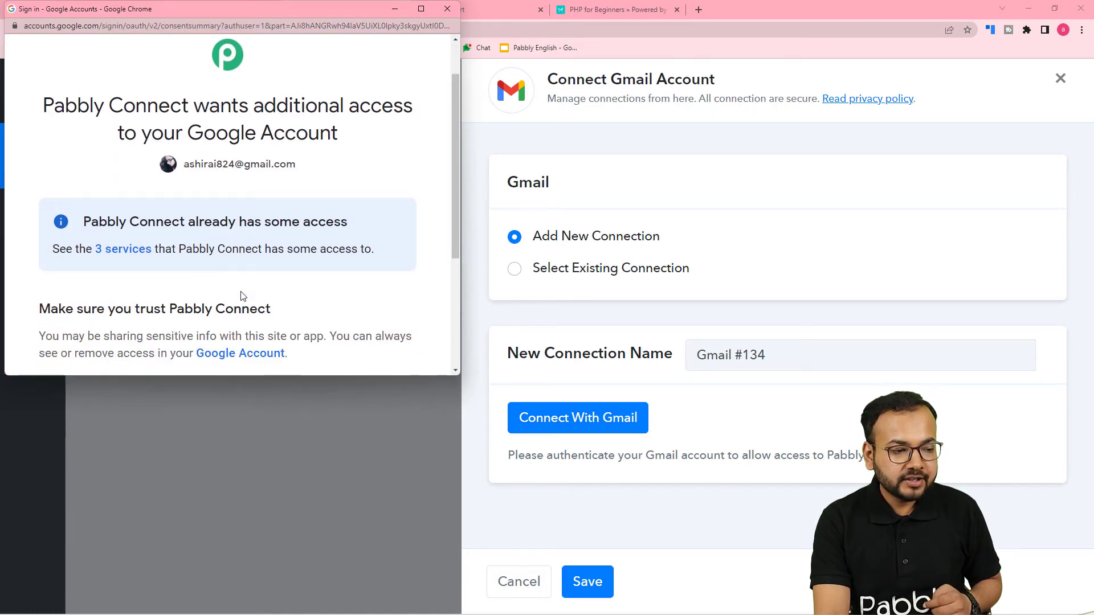
{"action": "scroll", "coordinate": [239, 292], "scroll_direction": "down", "scroll_amount": 1}
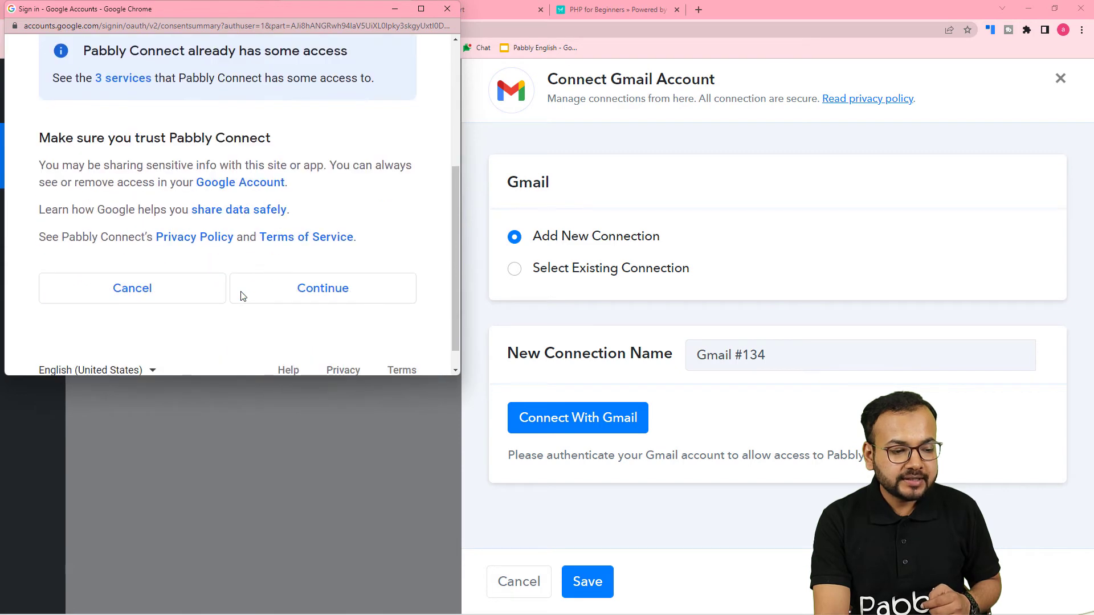
{"action": "left_click", "coordinate": [295, 294]}
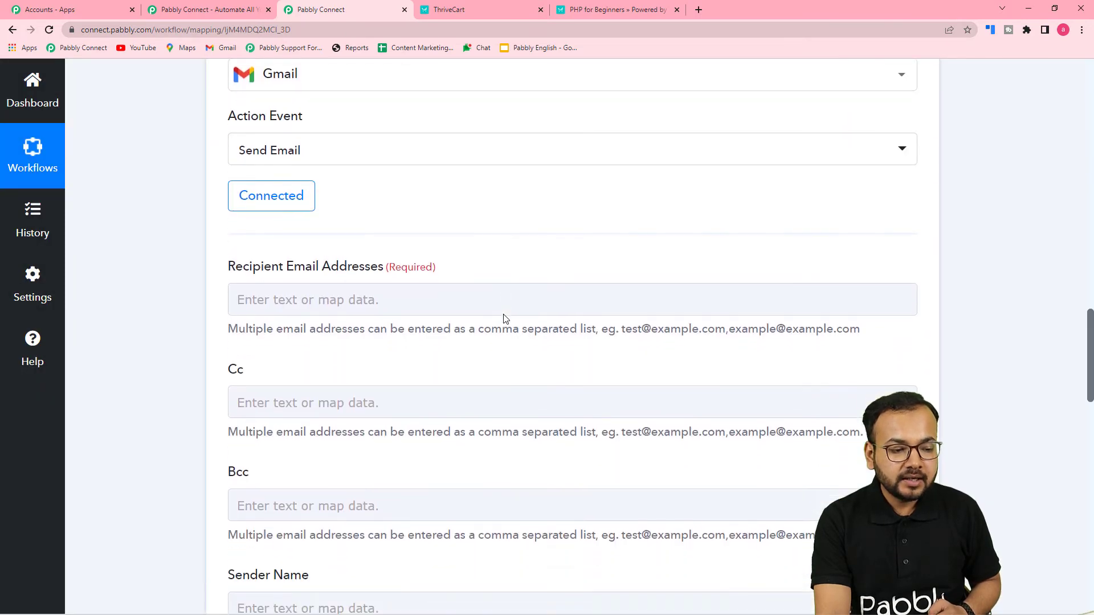
Step: Map Recipient Email Addresses to Viewer Email from the 1. ThriveCart: Cart Abandoned data
{"action": "scroll", "coordinate": [503, 319], "scroll_direction": "down", "scroll_amount": 1}
{"action": "left_click", "coordinate": [343, 262]}
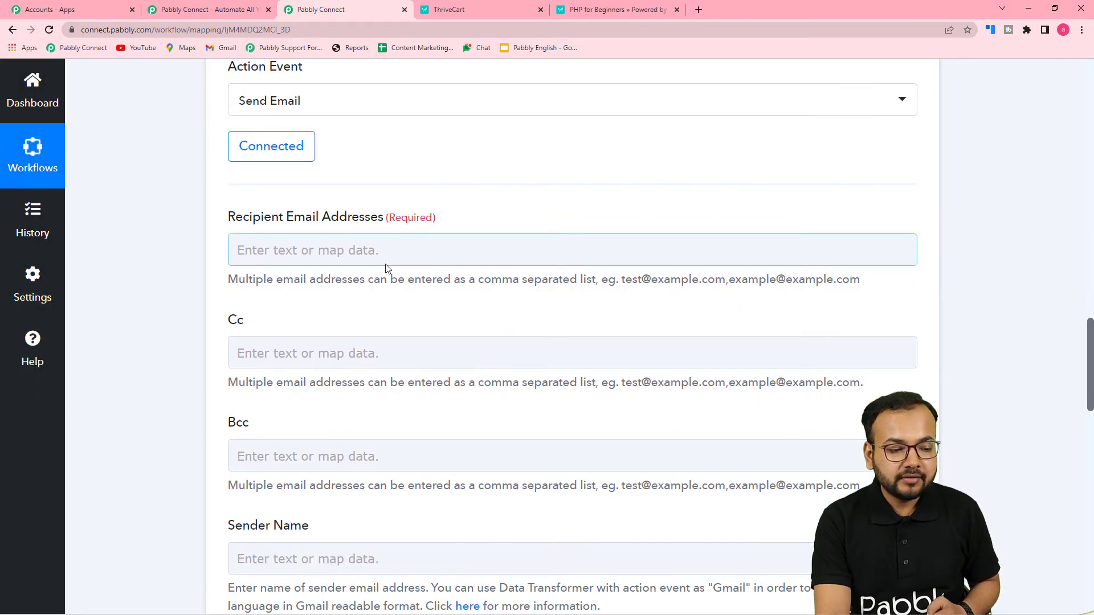
{"action": "scroll", "coordinate": [393, 282], "scroll_direction": "down", "scroll_amount": 5}
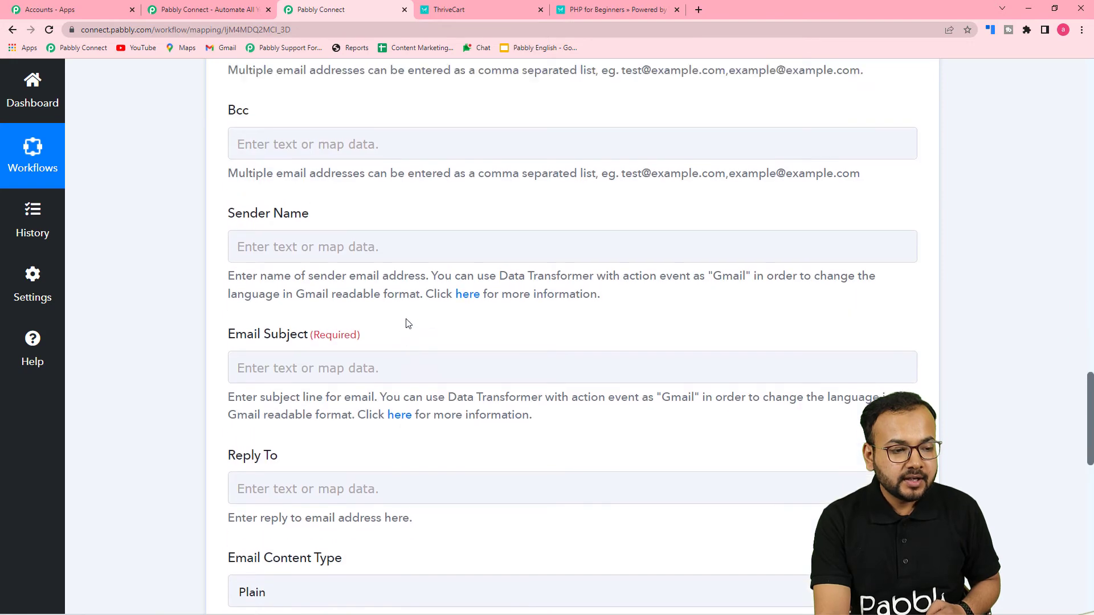
{"action": "scroll", "coordinate": [408, 323], "scroll_direction": "up", "scroll_amount": 6}
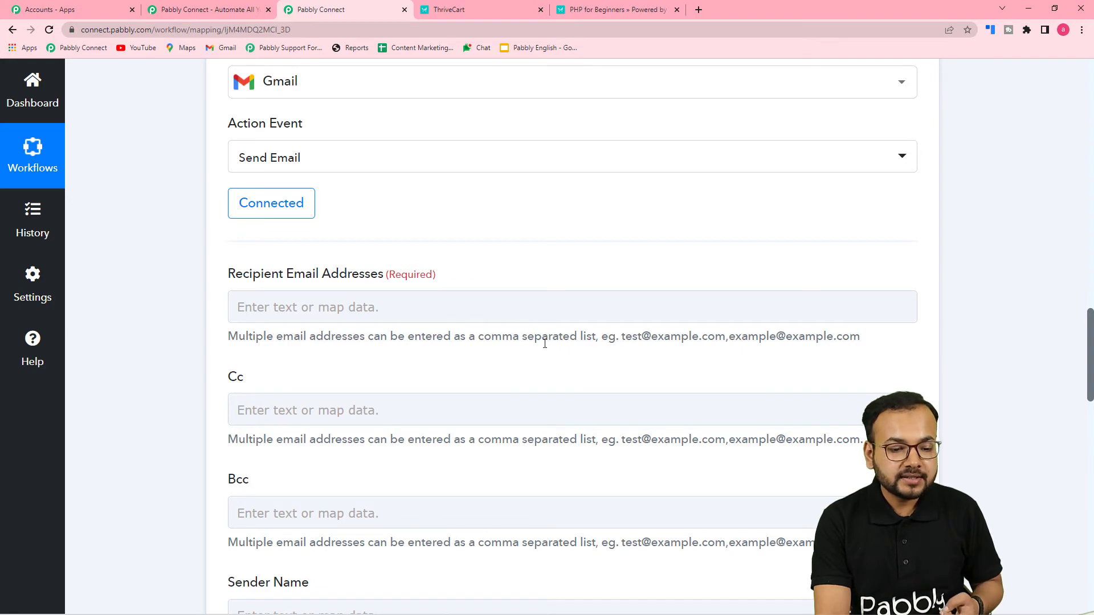
{"action": "scroll", "coordinate": [564, 353], "scroll_direction": "up", "scroll_amount": 8}
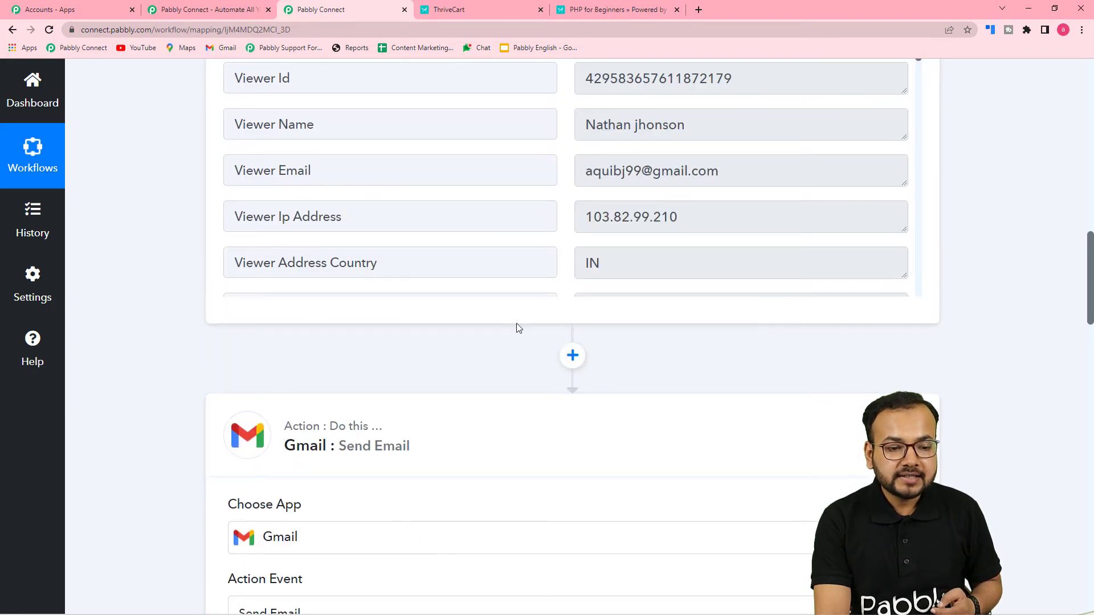
{"action": "scroll", "coordinate": [517, 328], "scroll_direction": "up", "scroll_amount": 2}
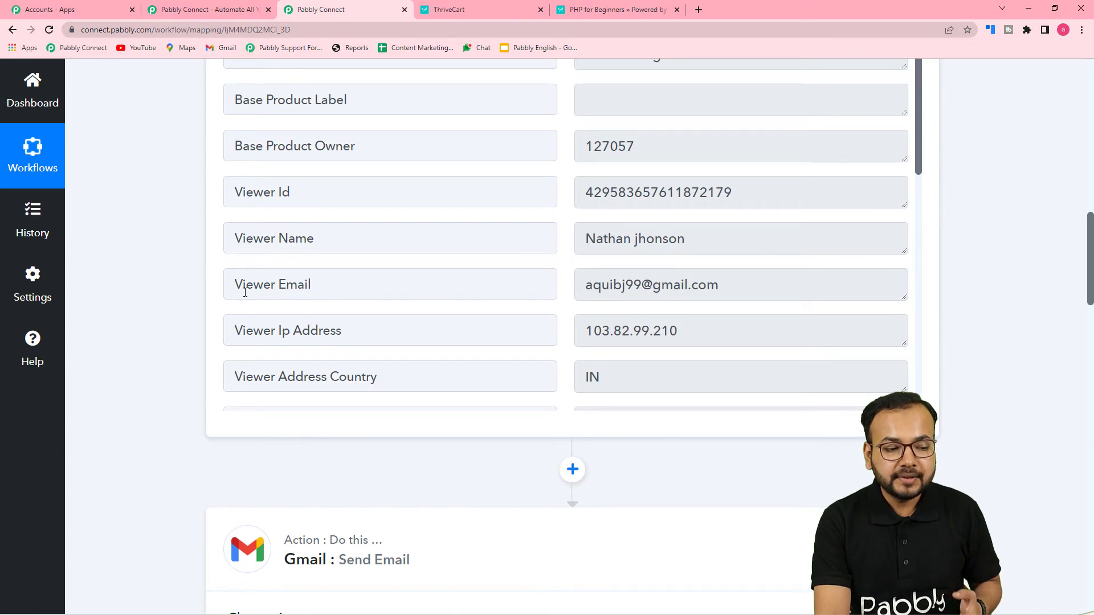
{"action": "scroll", "coordinate": [169, 322], "scroll_direction": "down", "scroll_amount": 13}
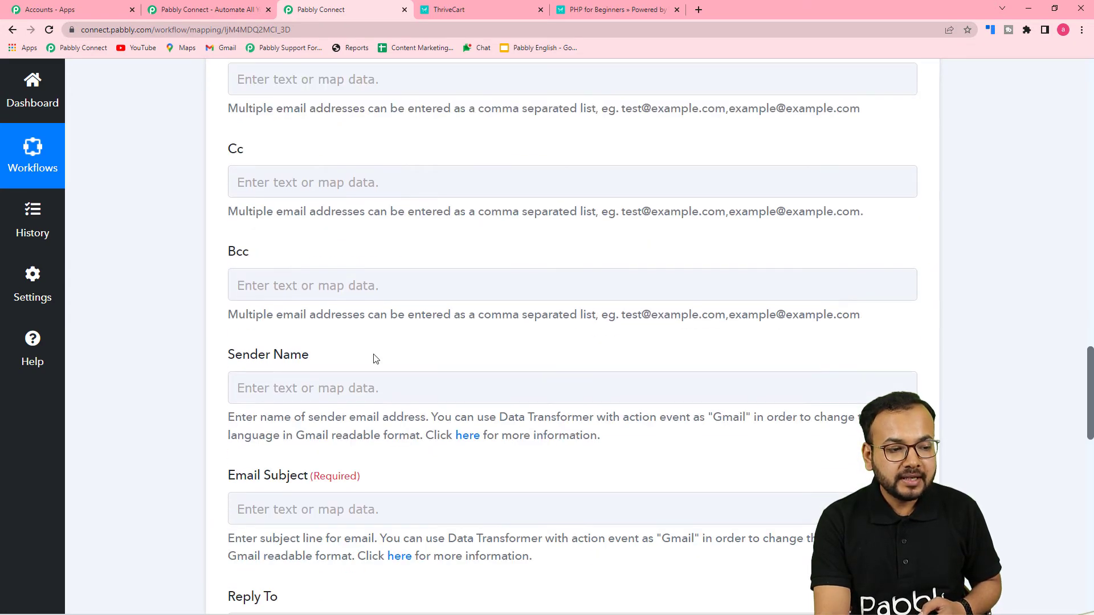
{"action": "scroll", "coordinate": [411, 307], "scroll_direction": "up", "scroll_amount": 3}
{"action": "left_click", "coordinate": [381, 249]}
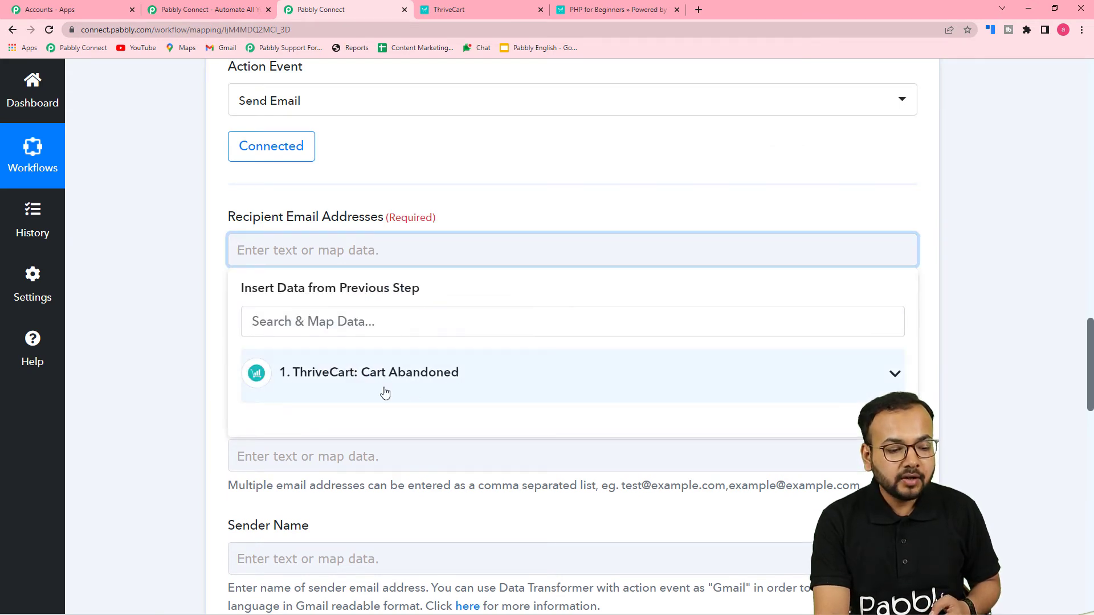
{"action": "left_click", "coordinate": [383, 390]}
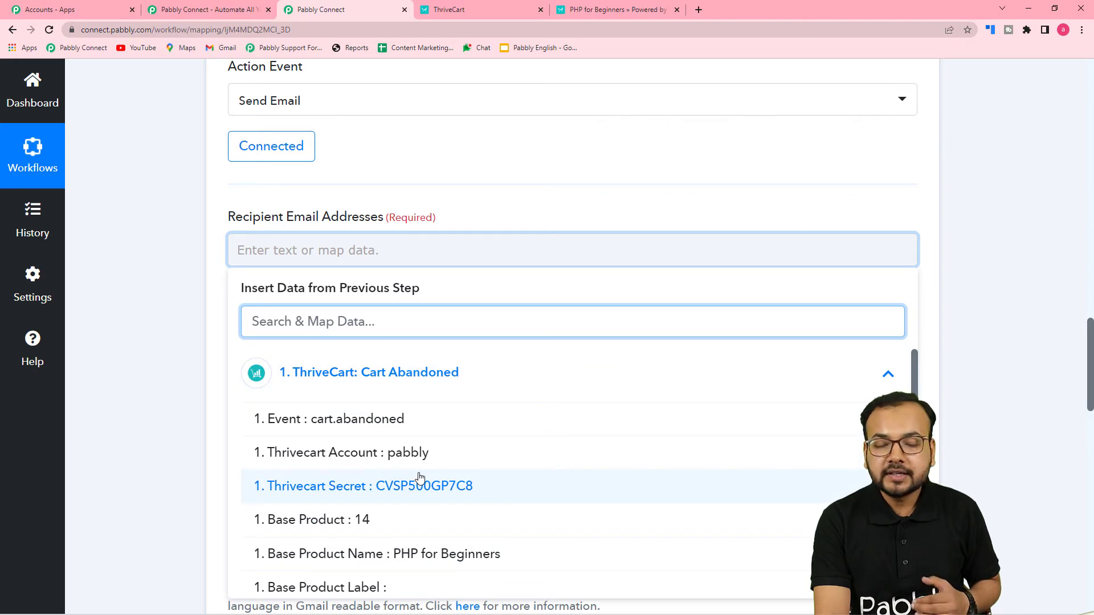
{"action": "scroll", "coordinate": [442, 477], "scroll_direction": "down", "scroll_amount": 5}
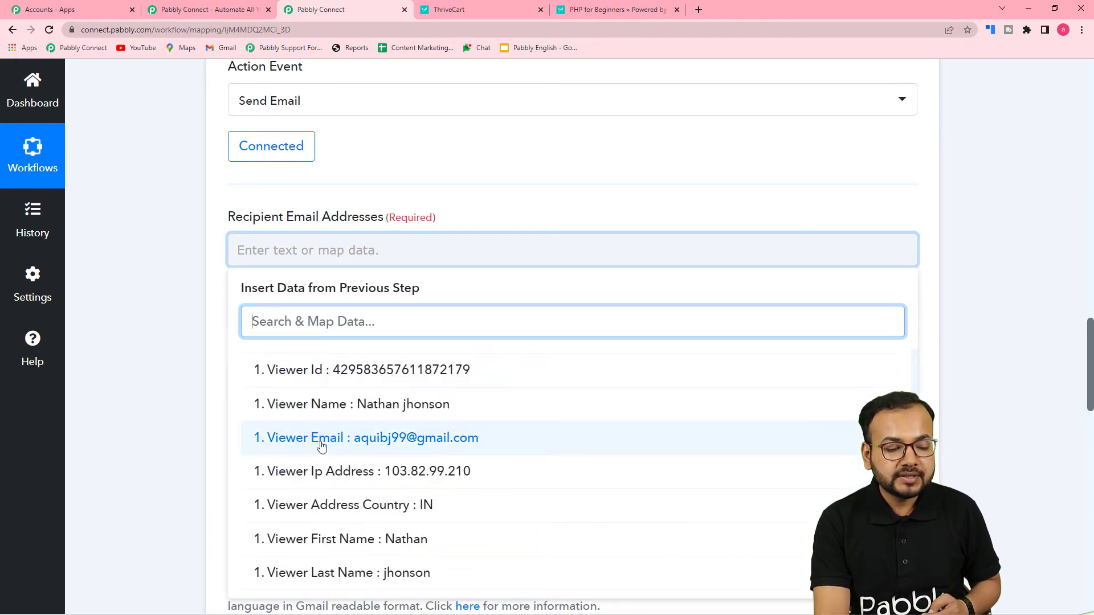
{"action": "left_click", "coordinate": [322, 443]}
{"action": "left_click", "coordinate": [181, 340]}
{"action": "scroll", "coordinate": [180, 339], "scroll_direction": "down", "scroll_amount": 2}
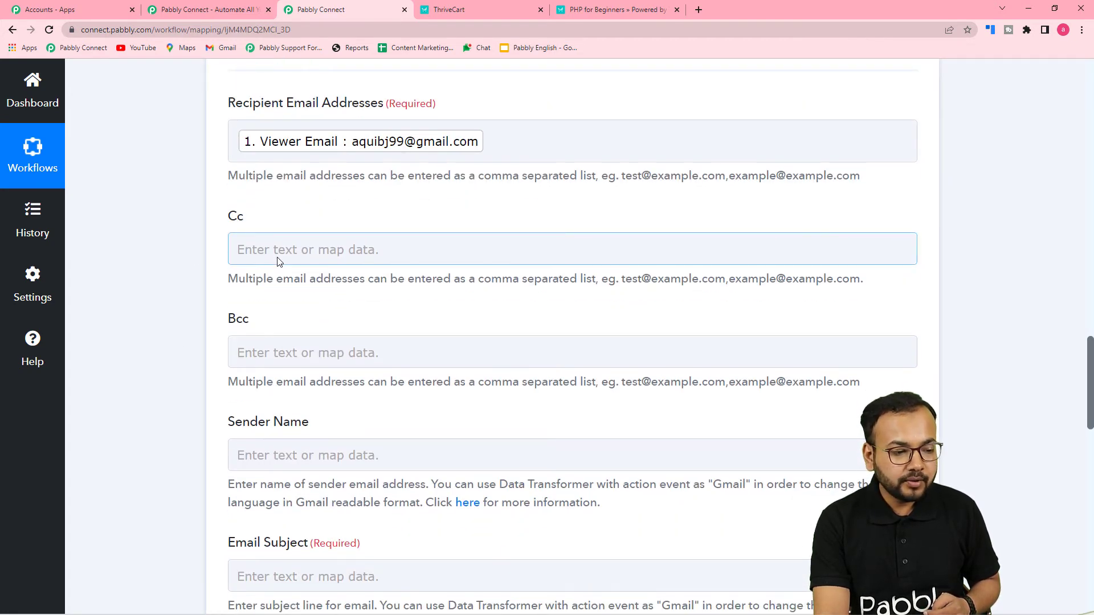
{"action": "scroll", "coordinate": [190, 320], "scroll_direction": "down", "scroll_amount": 2}
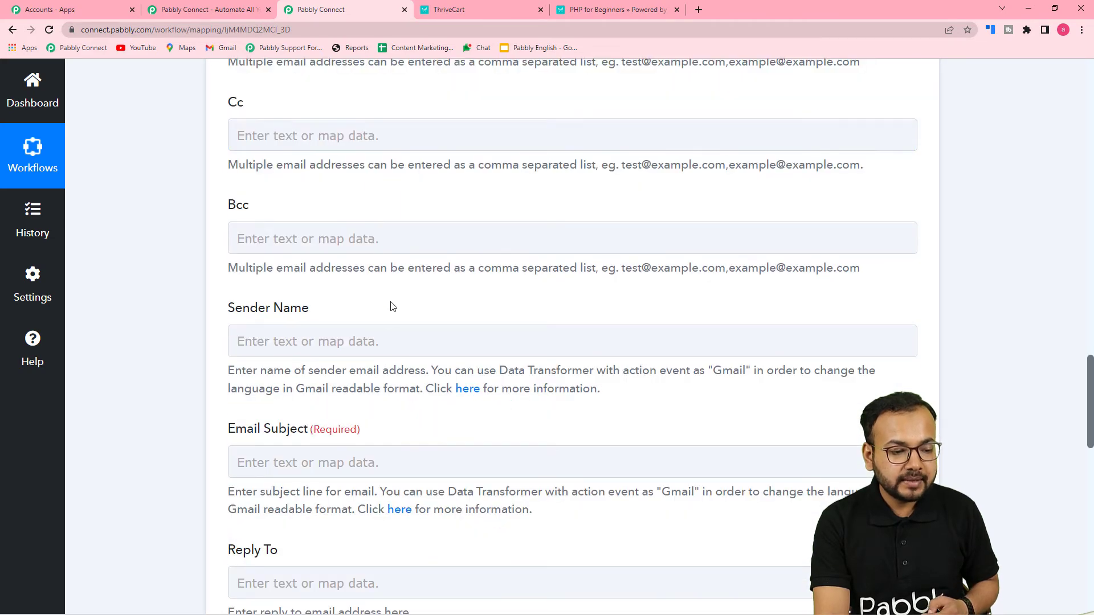
Step: Set the Gmail Sender Name to Team Pabbly
{"action": "scroll", "coordinate": [390, 306], "scroll_direction": "down", "scroll_amount": 2}
{"action": "left_click", "coordinate": [426, 230]}
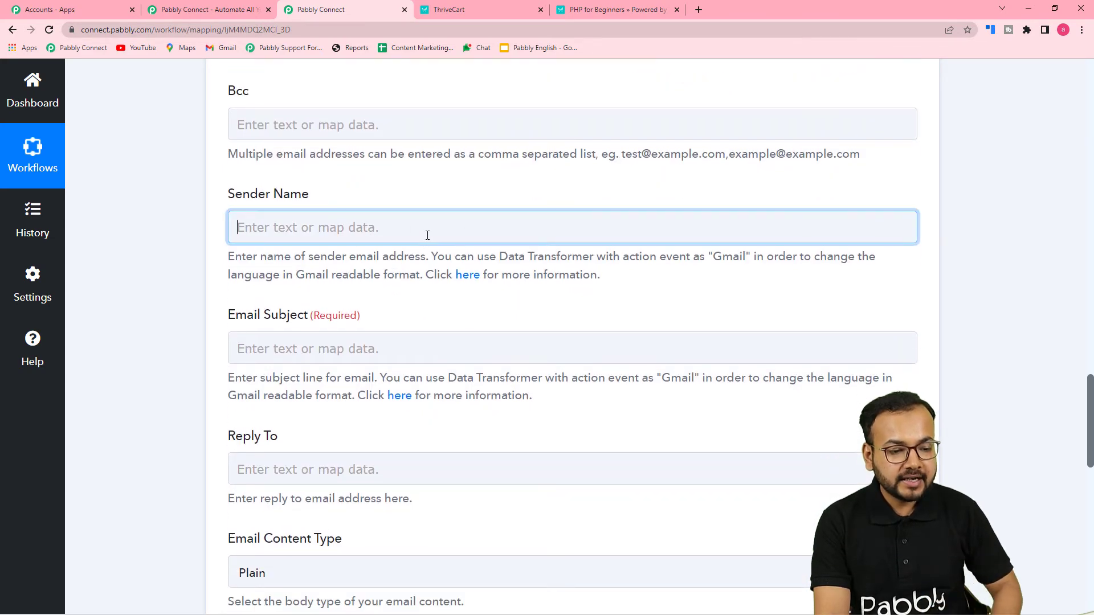
{"action": "left_click", "coordinate": [427, 234]}
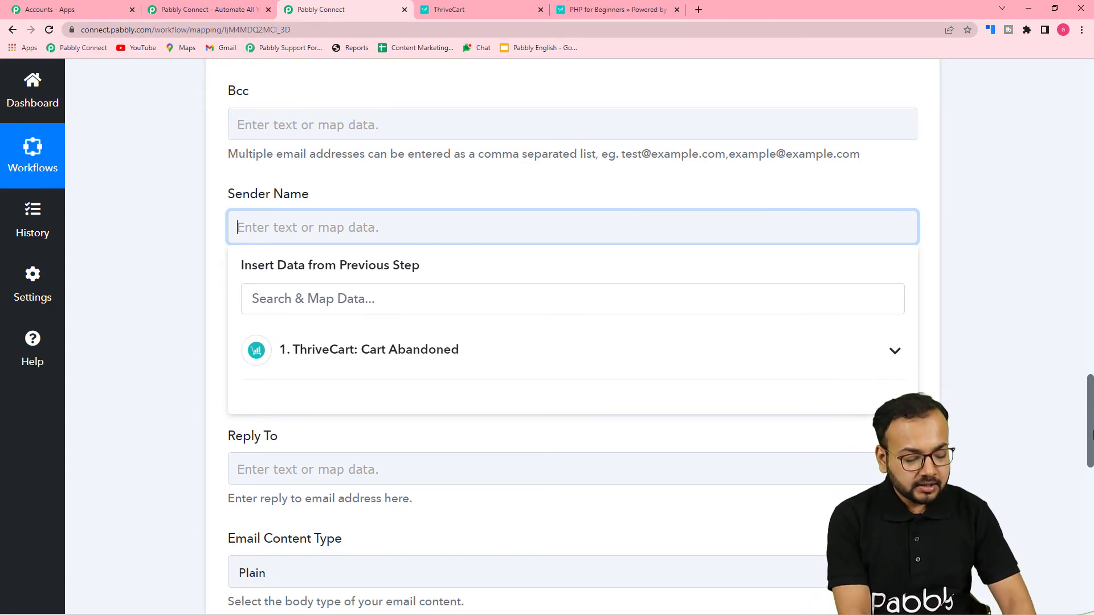
{"action": "type", "text": "Team"}
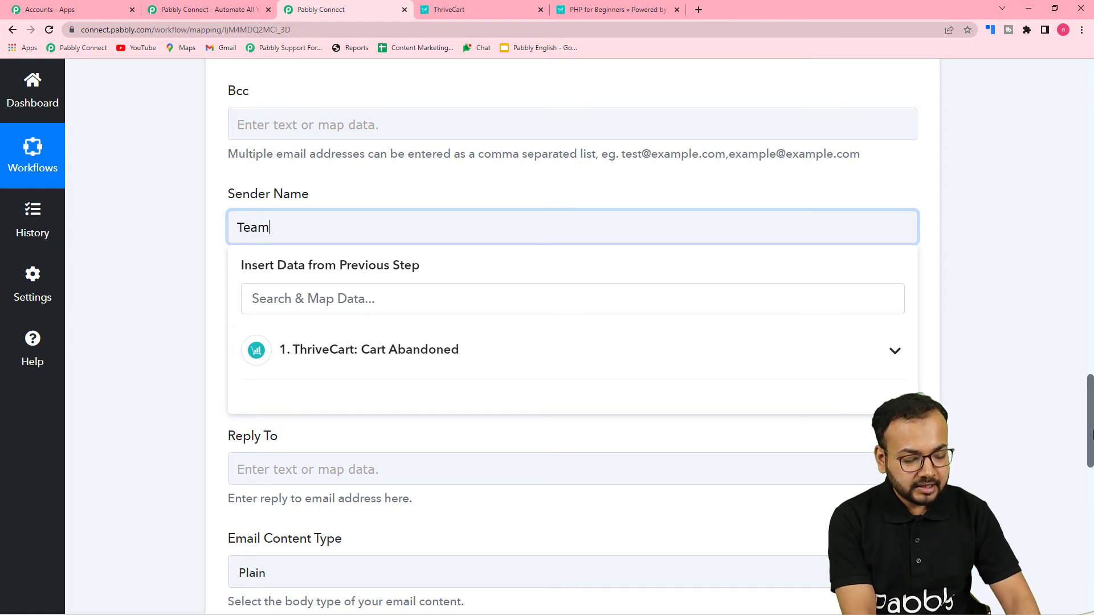
{"action": "type", "text": " Pabbly"}
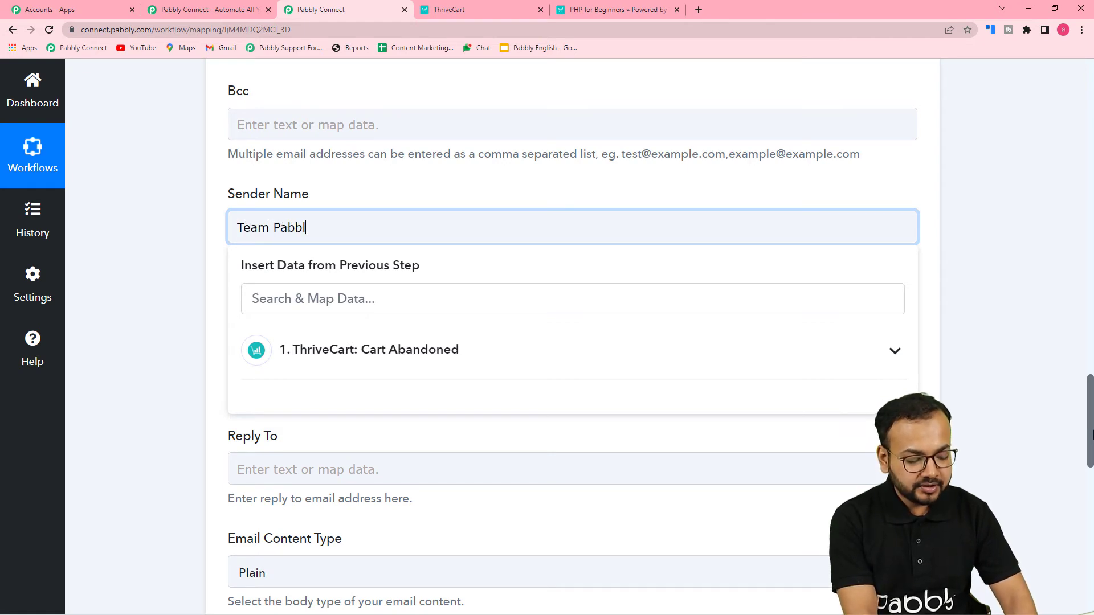
{"action": "left_click", "coordinate": [988, 372]}
Step: Enter the subject 'Your Product is waiting for in your shopping cart', lowercasing Cart
{"action": "scroll", "coordinate": [989, 371], "scroll_direction": "down", "scroll_amount": 2}
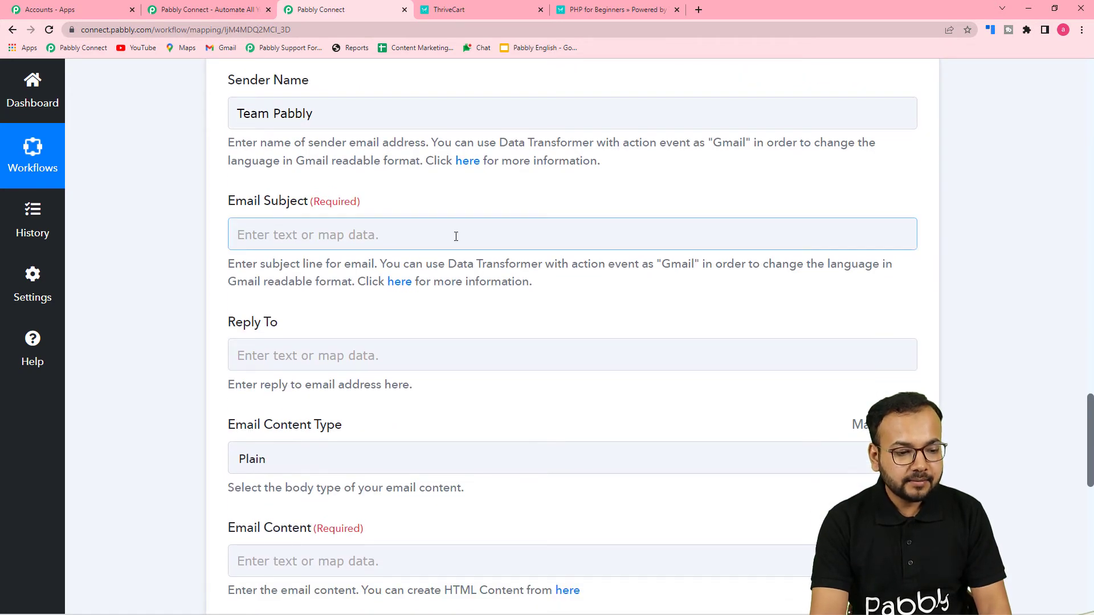
{"action": "left_click", "coordinate": [491, 234]}
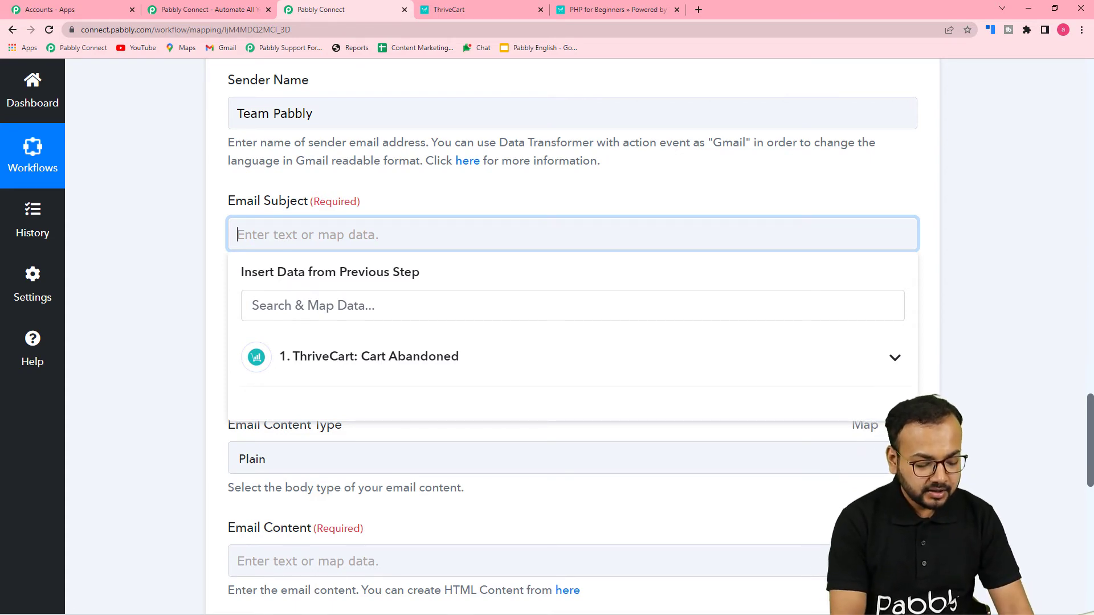
{"action": "type", "text": "Yor "}
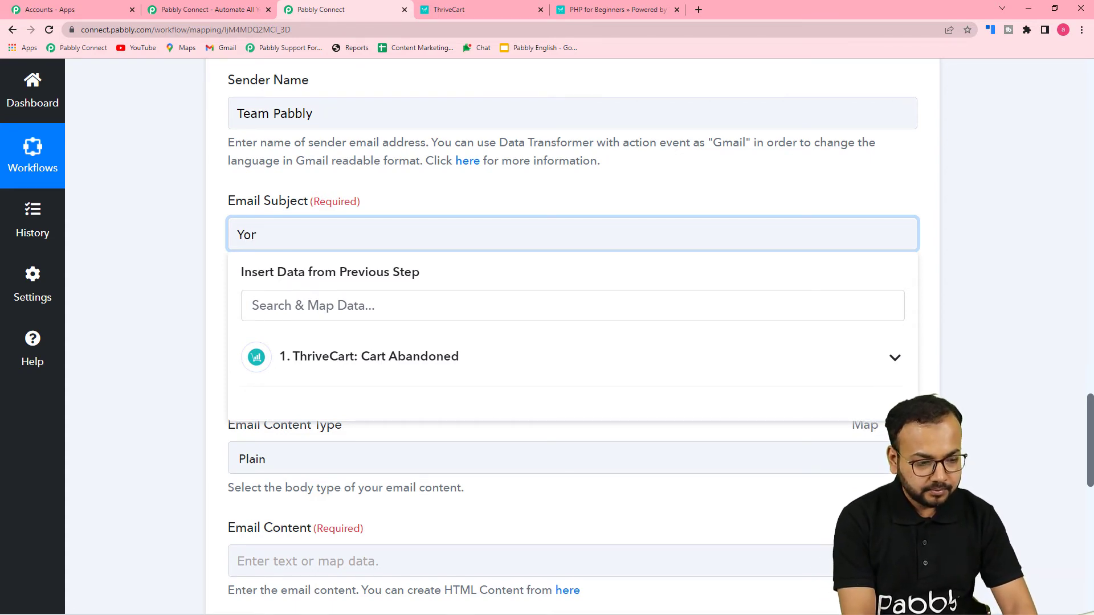
{"action": "type", "text": "ur P"}
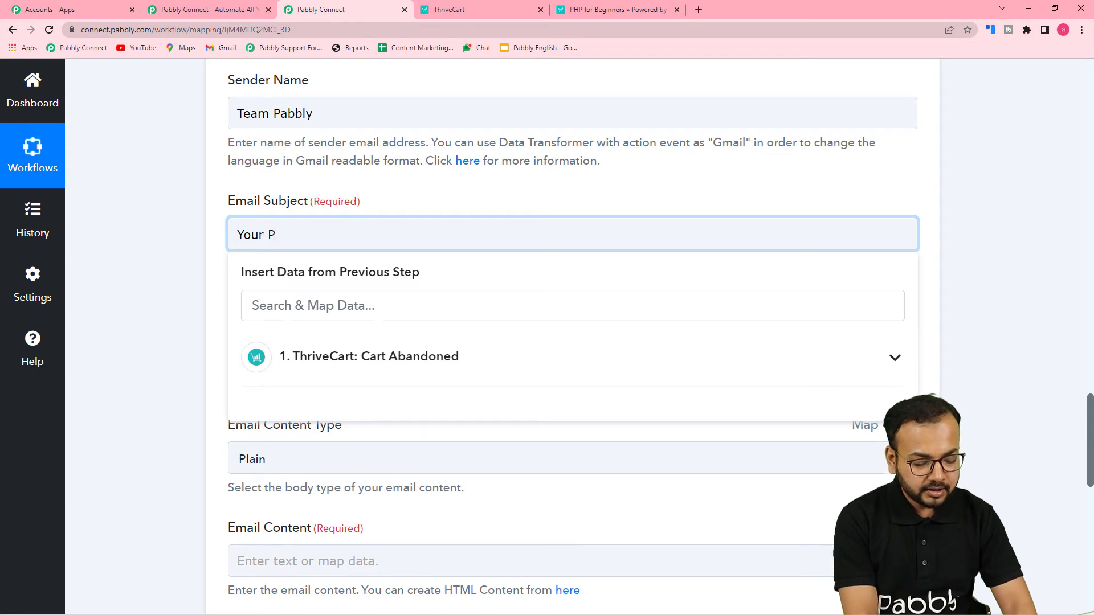
{"action": "type", "text": "roduct"}
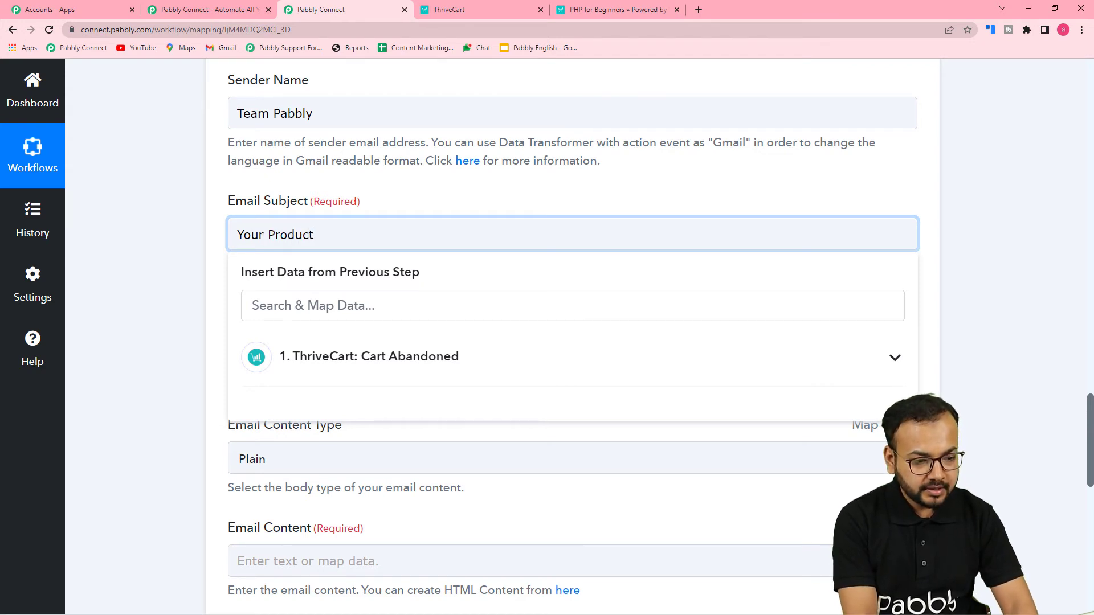
{"action": "type", "text": " is wa"}
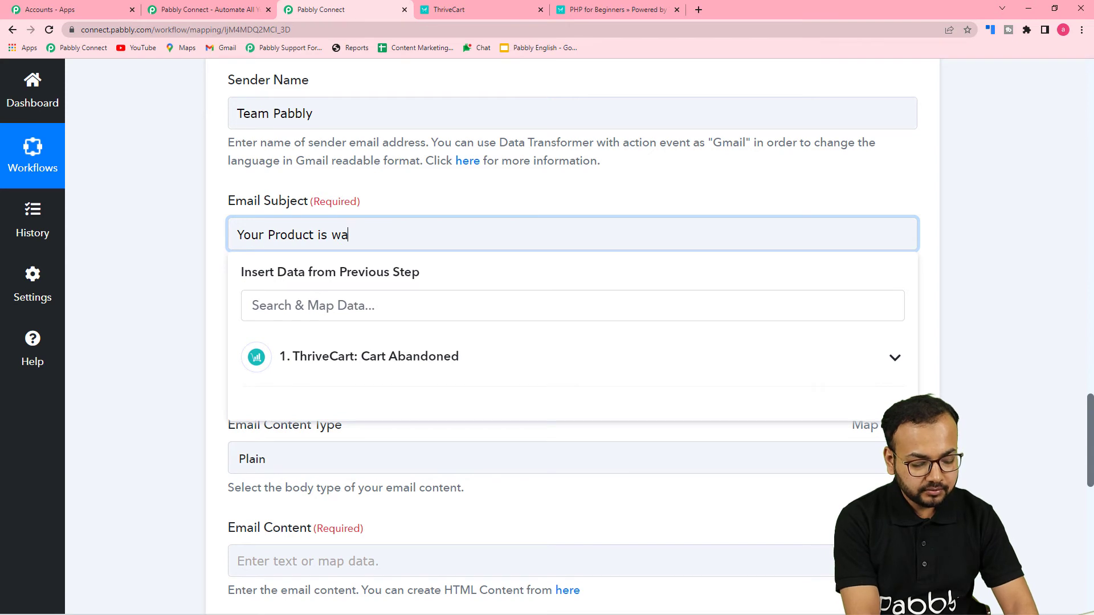
{"action": "type", "text": "iting fo"}
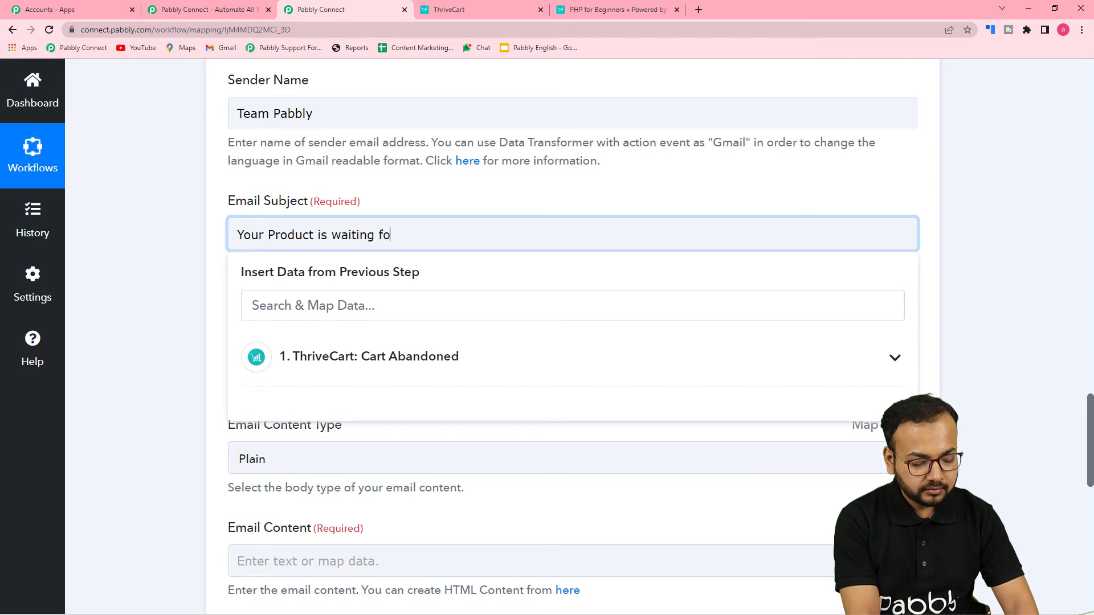
{"action": "type", "text": "r in your"}
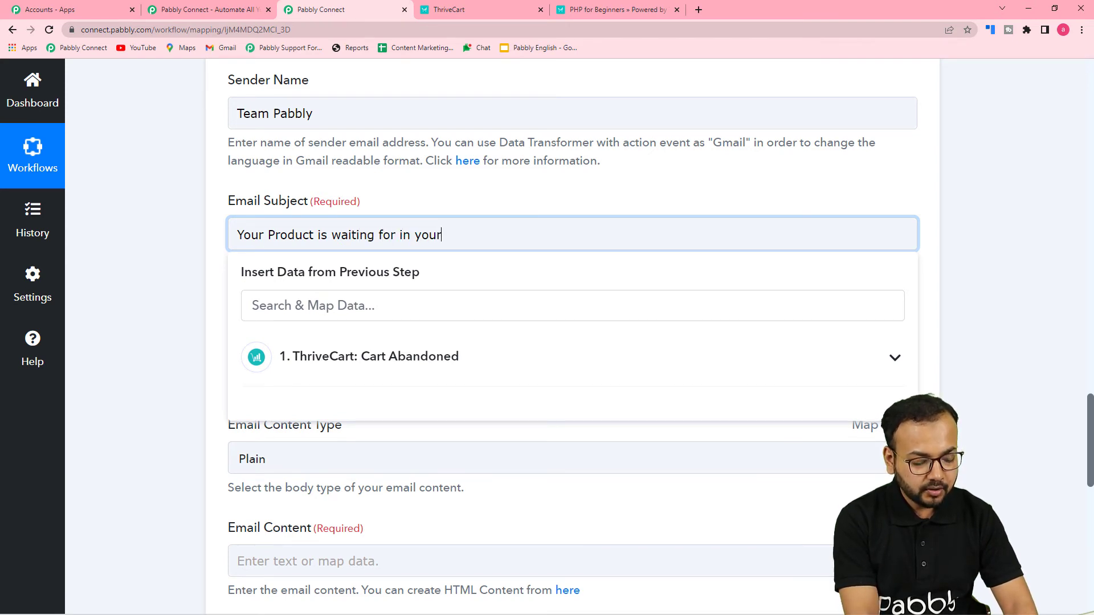
{"action": "type", "text": " shoppi"}
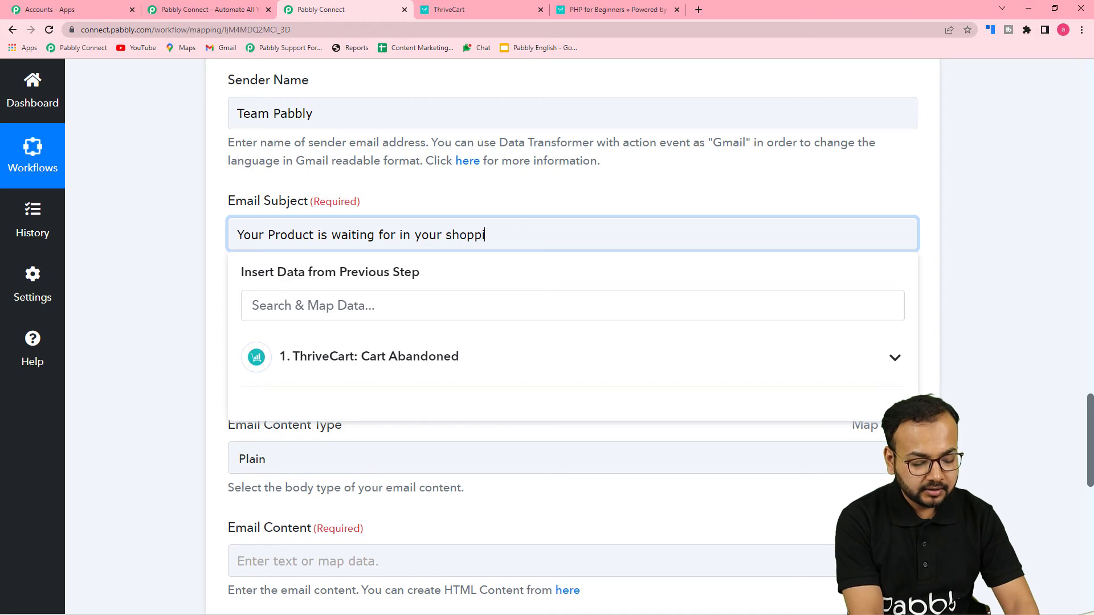
{"action": "type", "text": "ng Cart."}
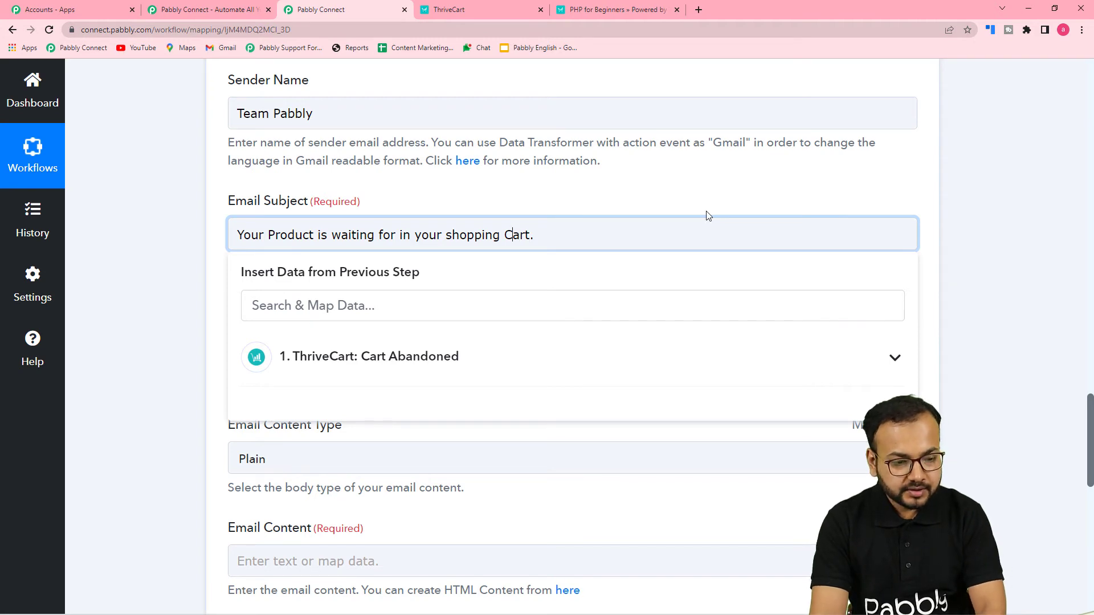
{"action": "key", "text": "BackSpace"}
{"action": "type", "text": "c"}
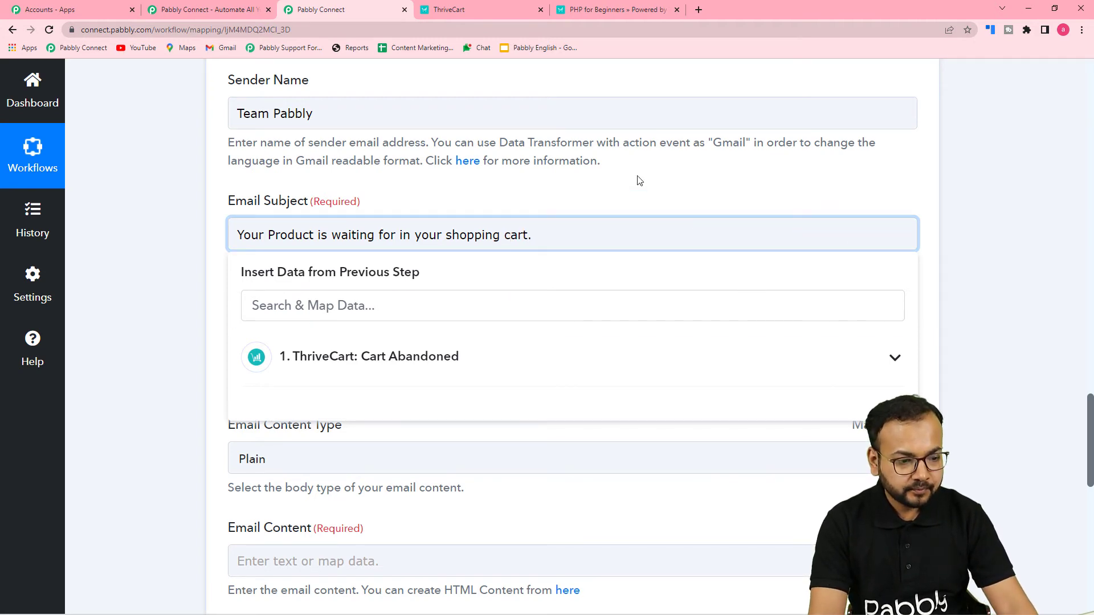
{"action": "left_click", "coordinate": [638, 181]}
{"action": "scroll", "coordinate": [672, 398], "scroll_direction": "down", "scroll_amount": 2}
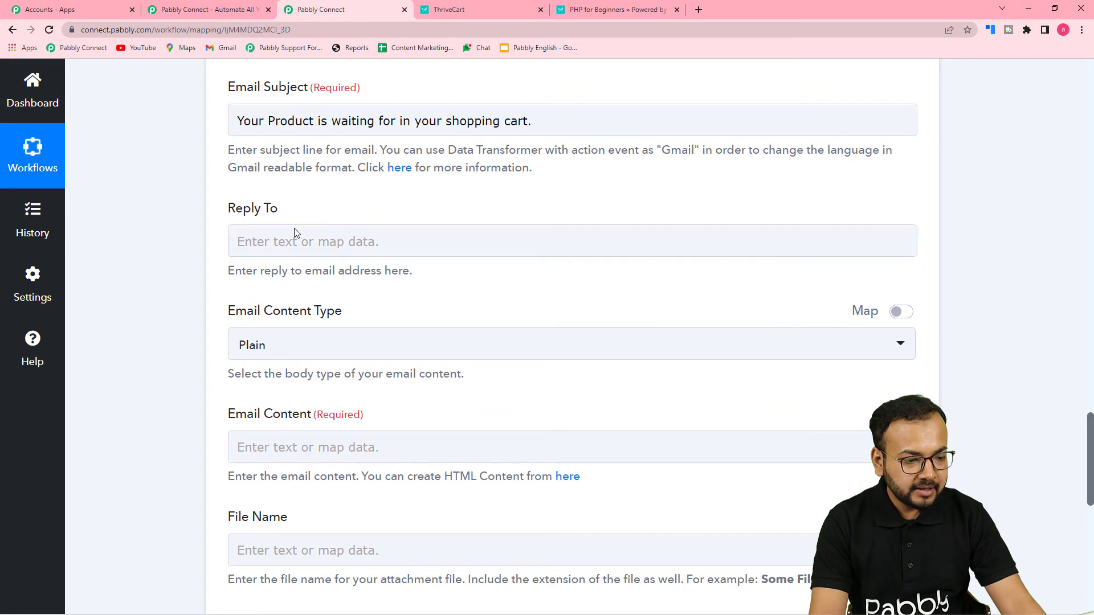
{"action": "scroll", "coordinate": [345, 263], "scroll_direction": "down", "scroll_amount": 2}
{"action": "scroll", "coordinate": [344, 264], "scroll_direction": "down", "scroll_amount": 1}
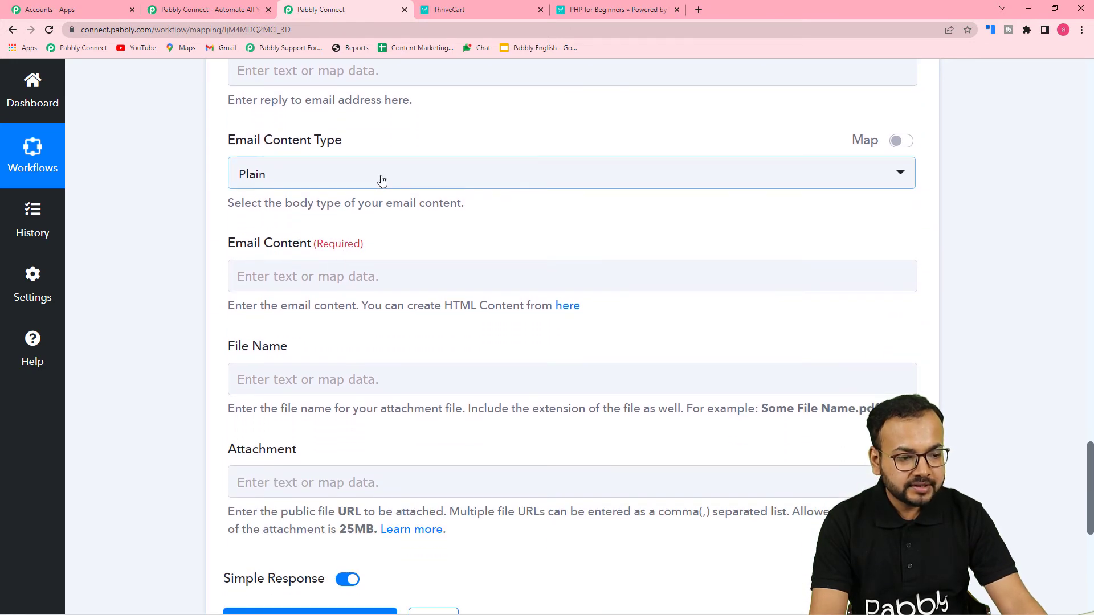
{"action": "left_click", "coordinate": [382, 180]}
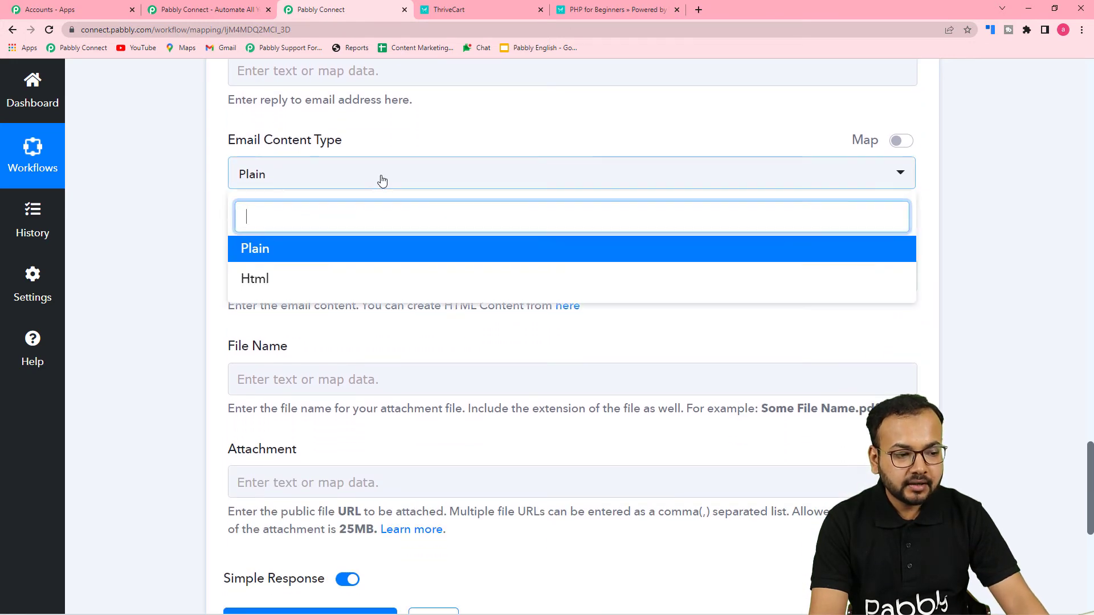
Step: Keep Email Content Type as Plain and paste the prepared abandoned-cart message into Email Content
{"action": "left_click", "coordinate": [343, 254]}
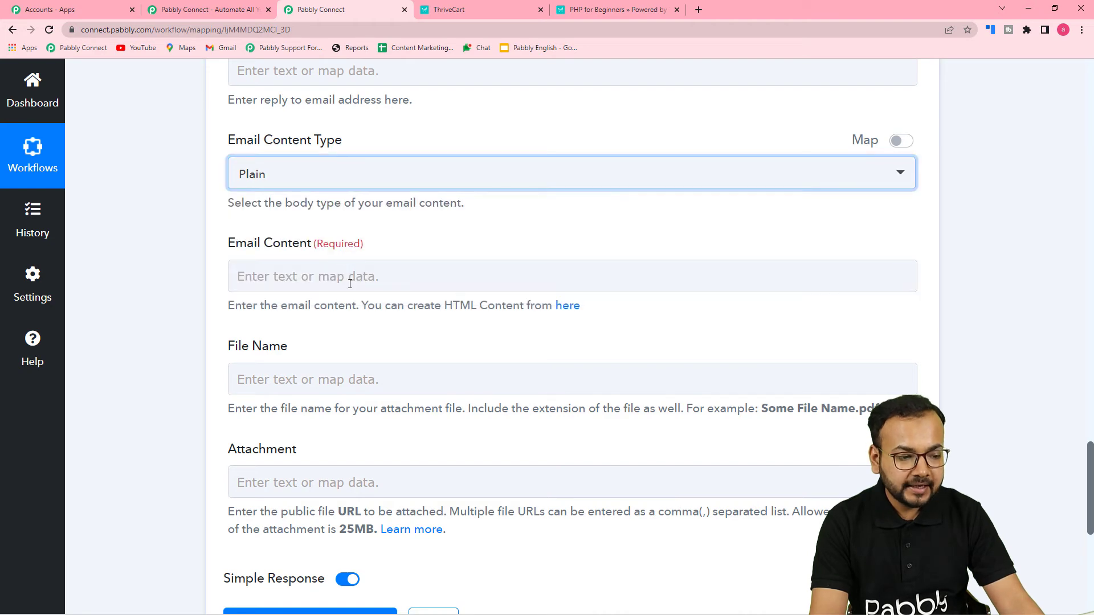
{"action": "scroll", "coordinate": [450, 342], "scroll_direction": "down", "scroll_amount": 1}
{"action": "left_click", "coordinate": [451, 336]}
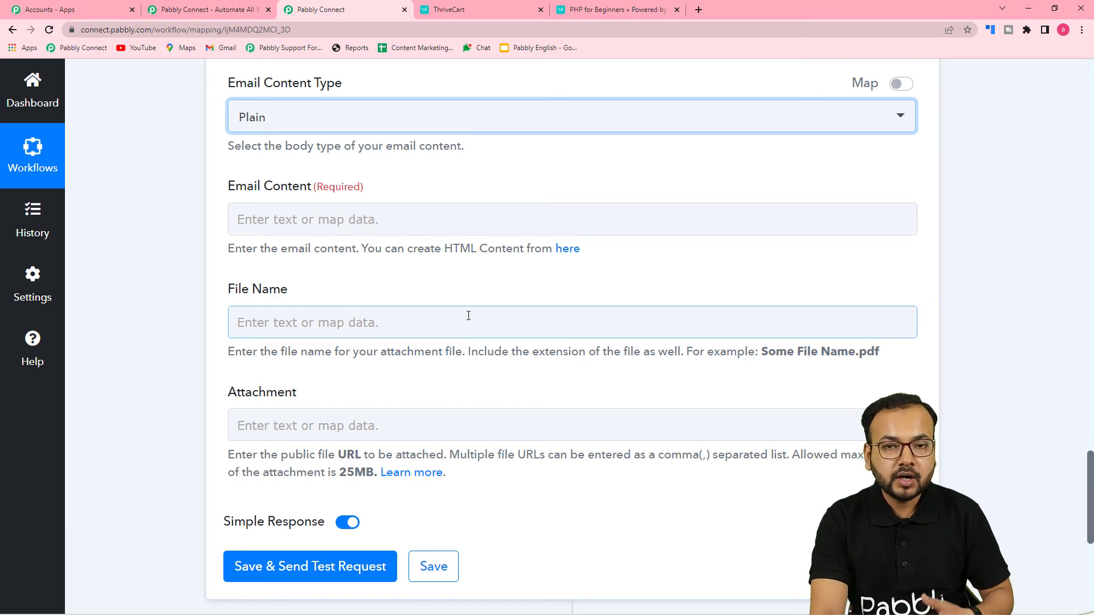
{"action": "left_click", "coordinate": [393, 227]}
{"action": "left_click", "coordinate": [368, 246]}
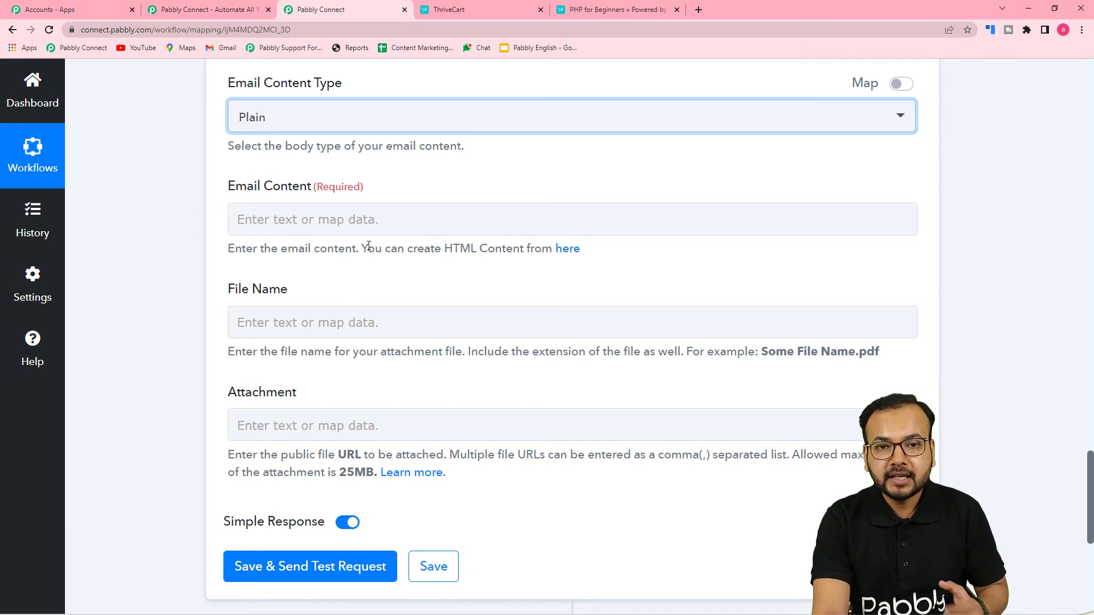
{"action": "left_click", "coordinate": [364, 225]}
{"action": "type", "text": "Hello Your Cart wasn't empty when you left https://pabbly.thrivecart.com/ You can complete your purchase from the link below:  https://pabbly.thrivecart.com/php-for-beginners/  Thank you, Happy Shopping Team Pabbly."}
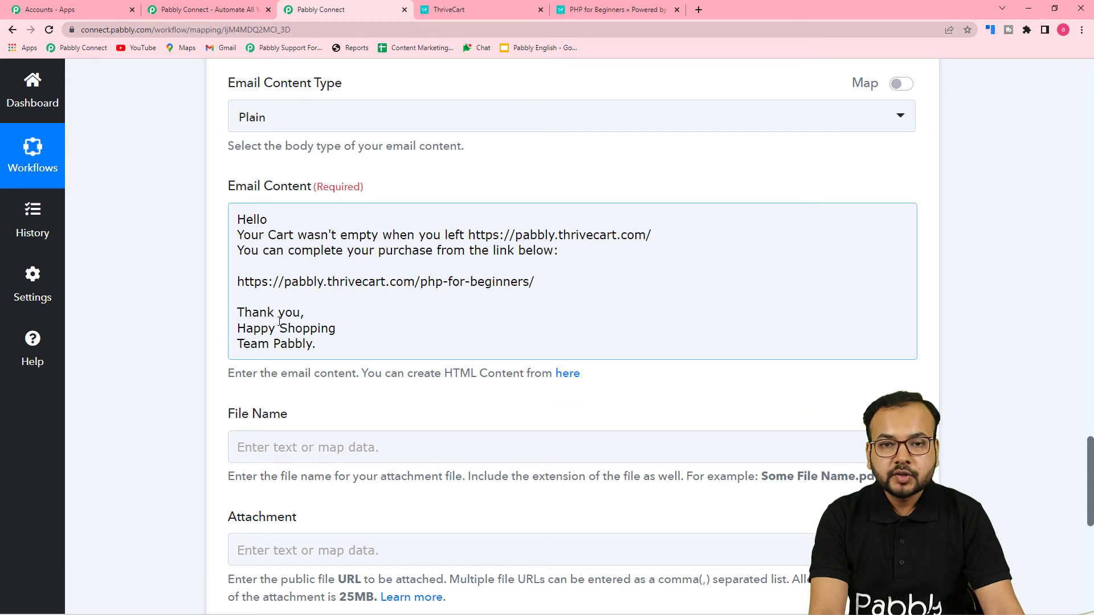
{"action": "left_click", "coordinate": [354, 364]}
{"action": "left_click", "coordinate": [256, 301]}
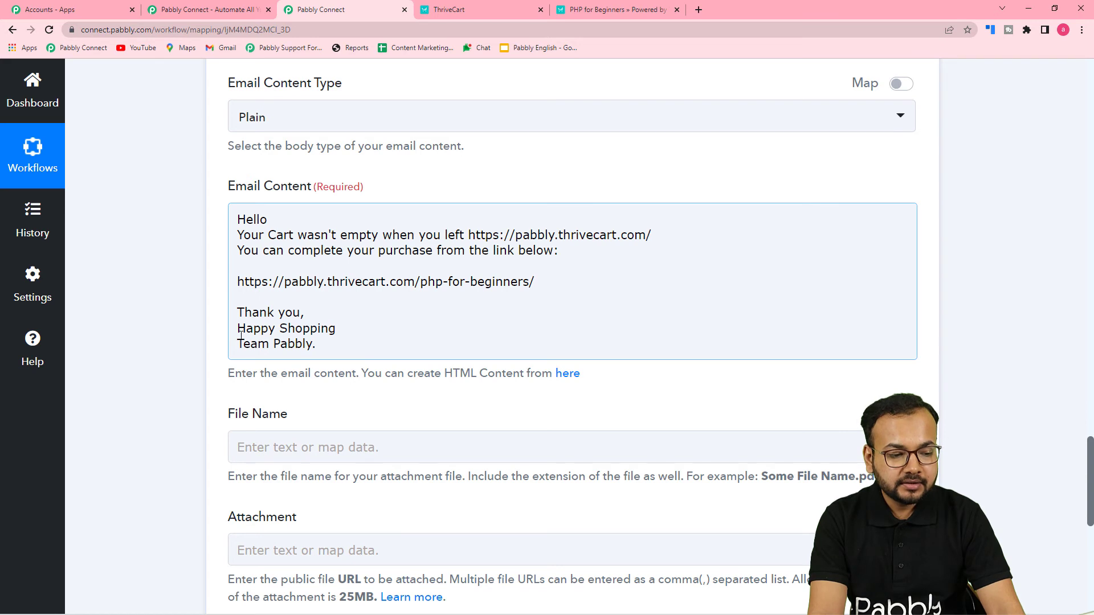
Step: Insert the Cart Abandoned trigger's viewer name after 'Hello' in the email body
{"action": "left_click", "coordinate": [273, 220]}
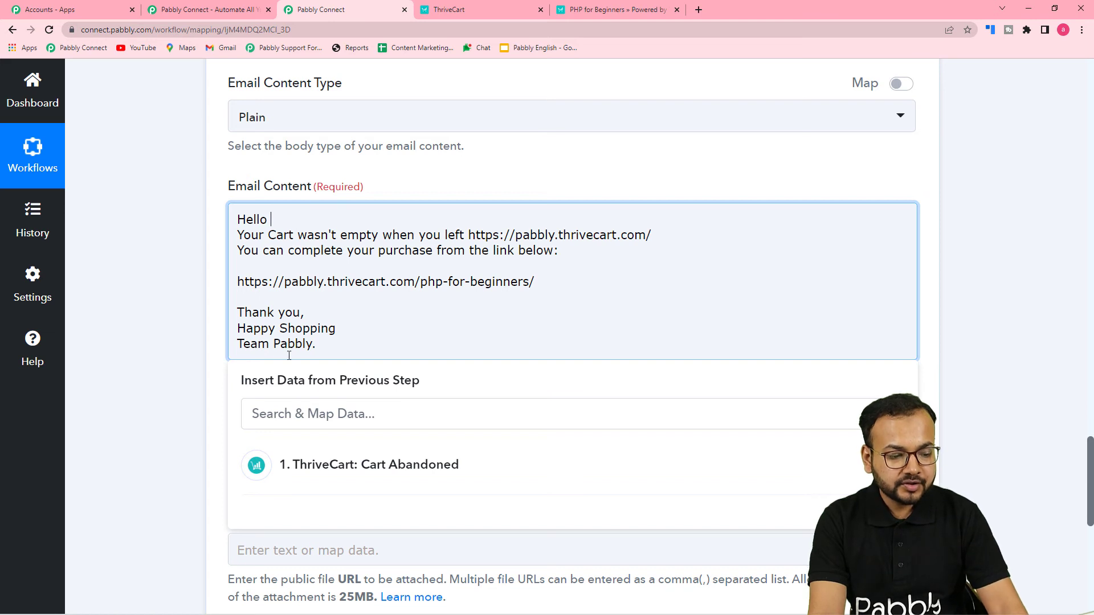
{"action": "left_click", "coordinate": [379, 464]}
{"action": "scroll", "coordinate": [384, 523], "scroll_direction": "down", "scroll_amount": 2}
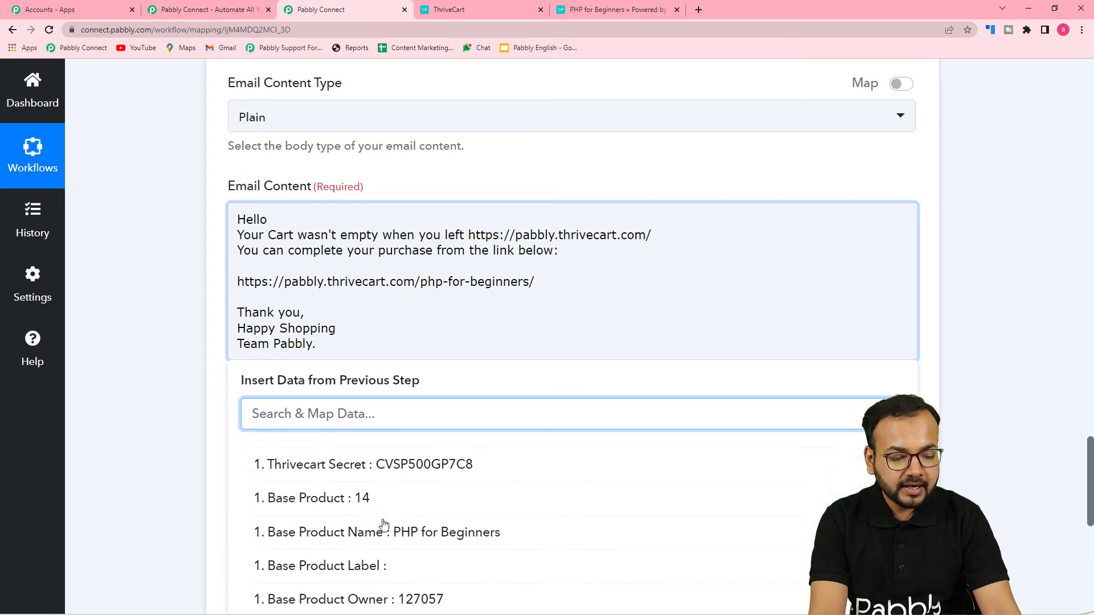
{"action": "scroll", "coordinate": [383, 523], "scroll_direction": "down", "scroll_amount": 2}
{"action": "left_click", "coordinate": [372, 555]}
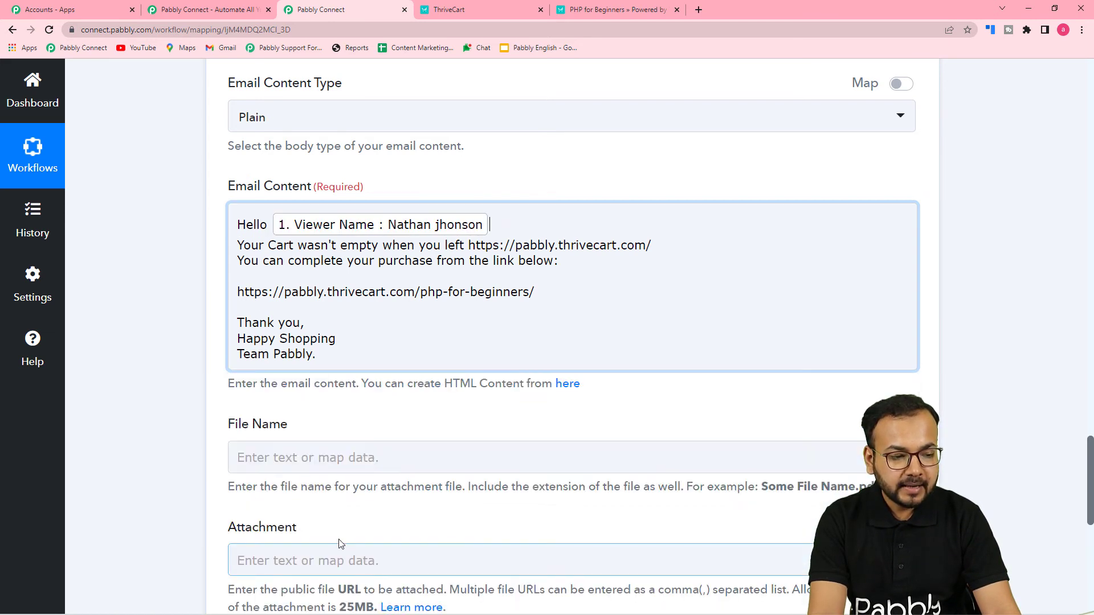
{"action": "left_click", "coordinate": [177, 387]}
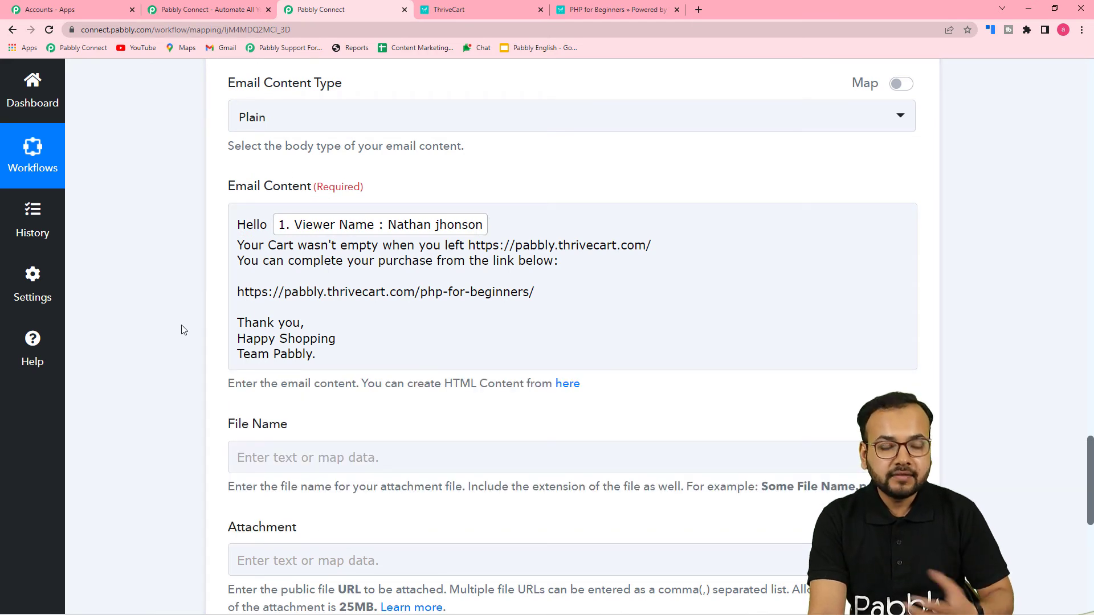
Step: Review the Gmail Send Email fields and confirm the Gmail Primary inbox is still empty
{"action": "scroll", "coordinate": [183, 329], "scroll_direction": "down", "scroll_amount": 1}
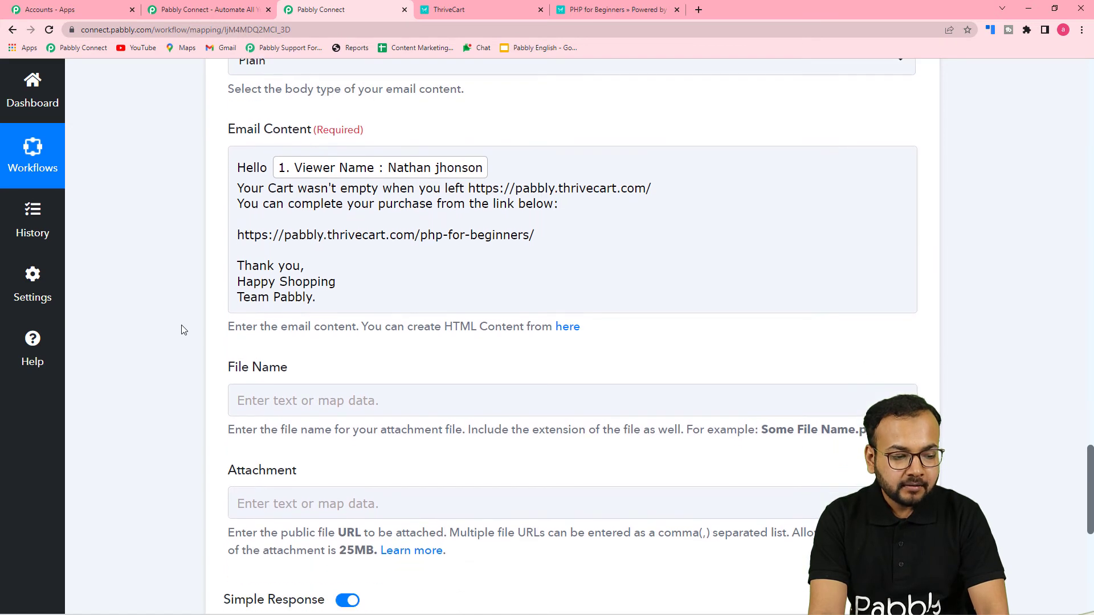
{"action": "scroll", "coordinate": [184, 330], "scroll_direction": "down", "scroll_amount": 2}
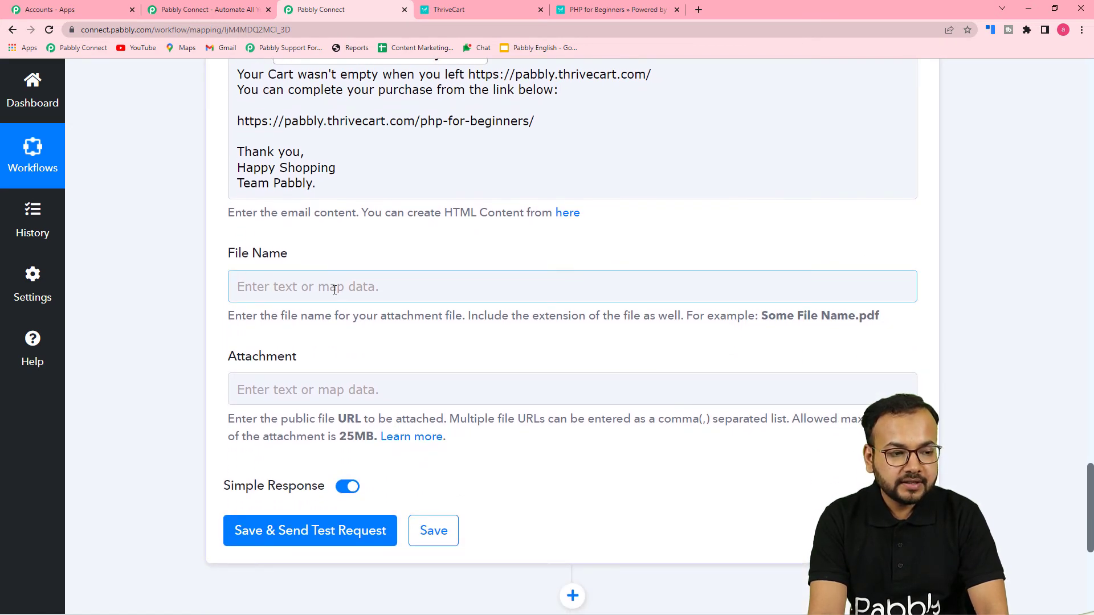
{"action": "scroll", "coordinate": [148, 449], "scroll_direction": "up", "scroll_amount": 1}
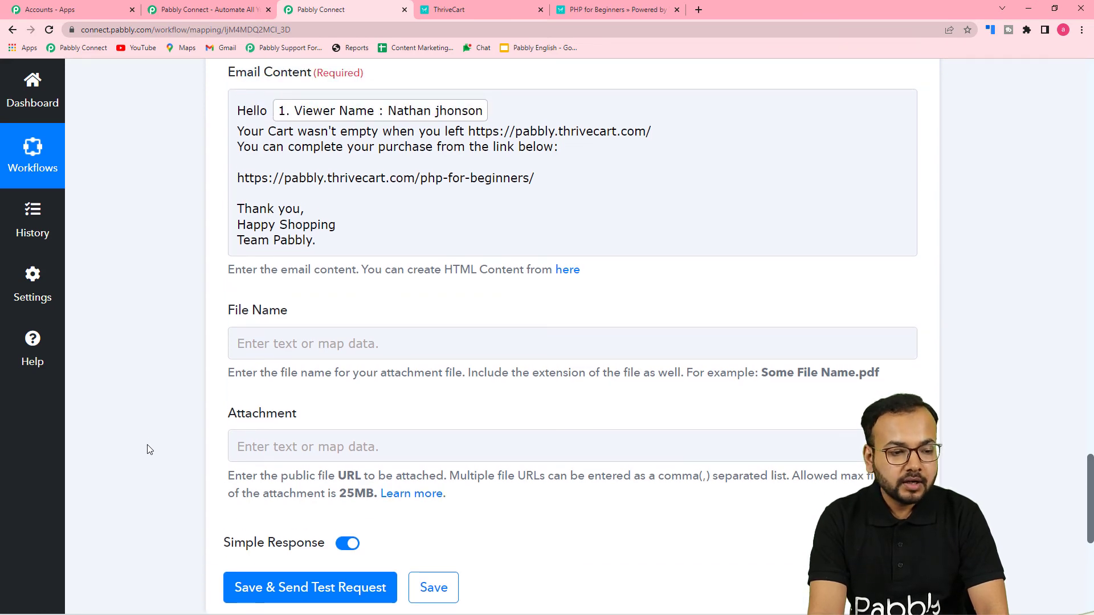
{"action": "scroll", "coordinate": [148, 450], "scroll_direction": "up", "scroll_amount": 7}
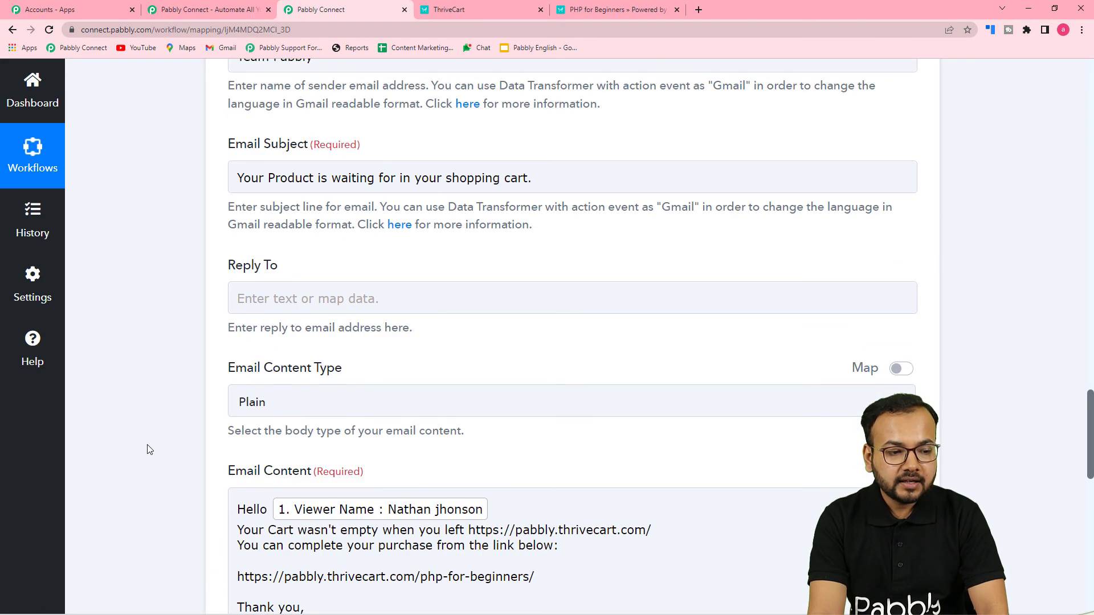
{"action": "scroll", "coordinate": [148, 450], "scroll_direction": "up", "scroll_amount": 6}
{"action": "scroll", "coordinate": [147, 448], "scroll_direction": "up", "scroll_amount": 3}
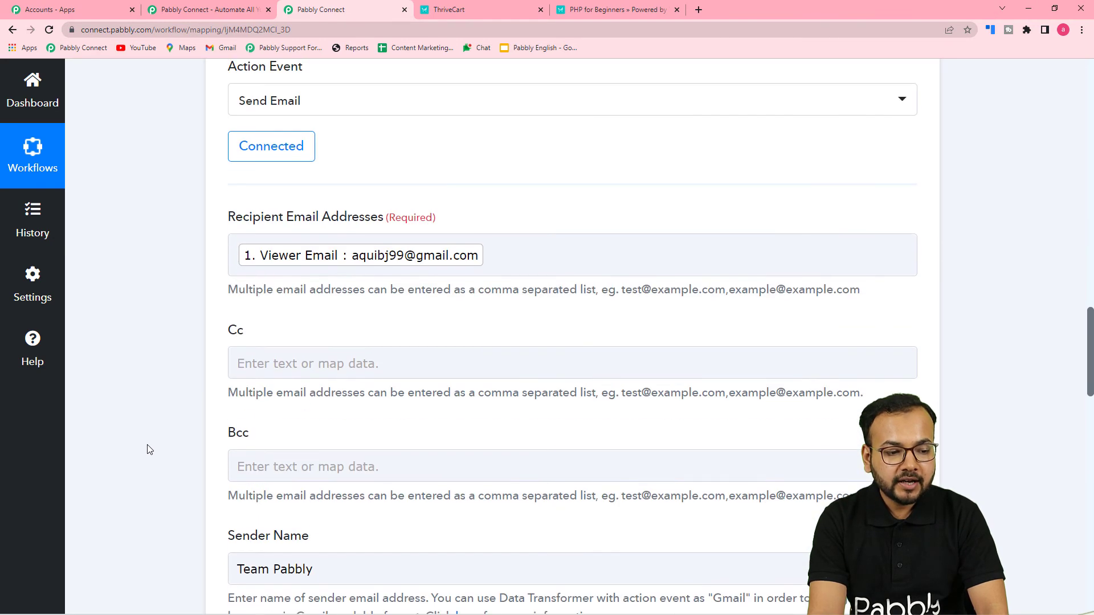
{"action": "scroll", "coordinate": [167, 393], "scroll_direction": "down", "scroll_amount": 3}
{"action": "scroll", "coordinate": [167, 394], "scroll_direction": "down", "scroll_amount": 6}
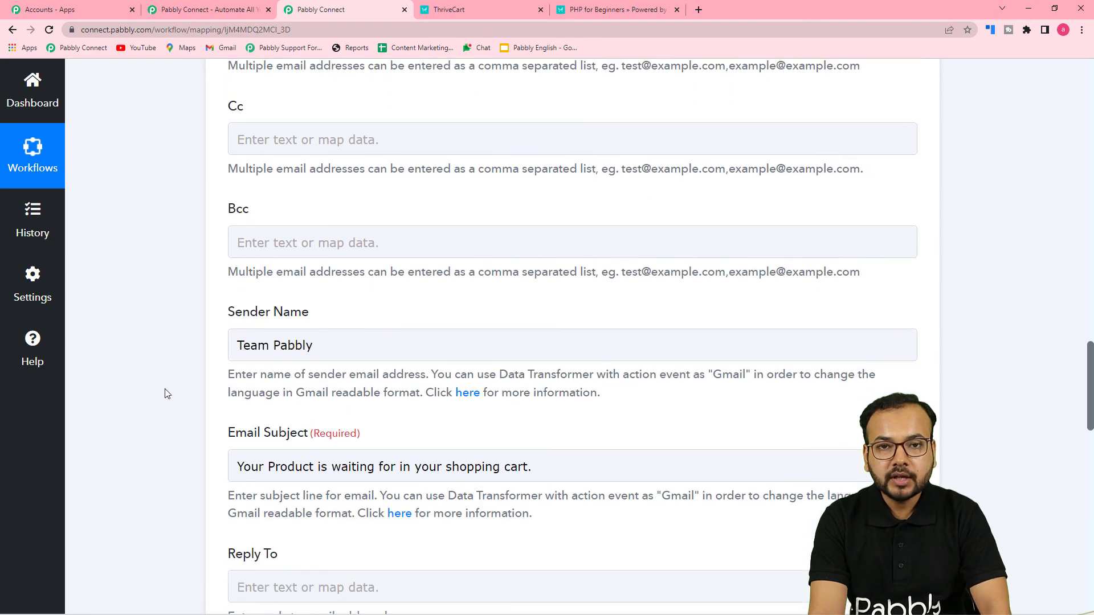
{"action": "scroll", "coordinate": [167, 393], "scroll_direction": "down", "scroll_amount": 8}
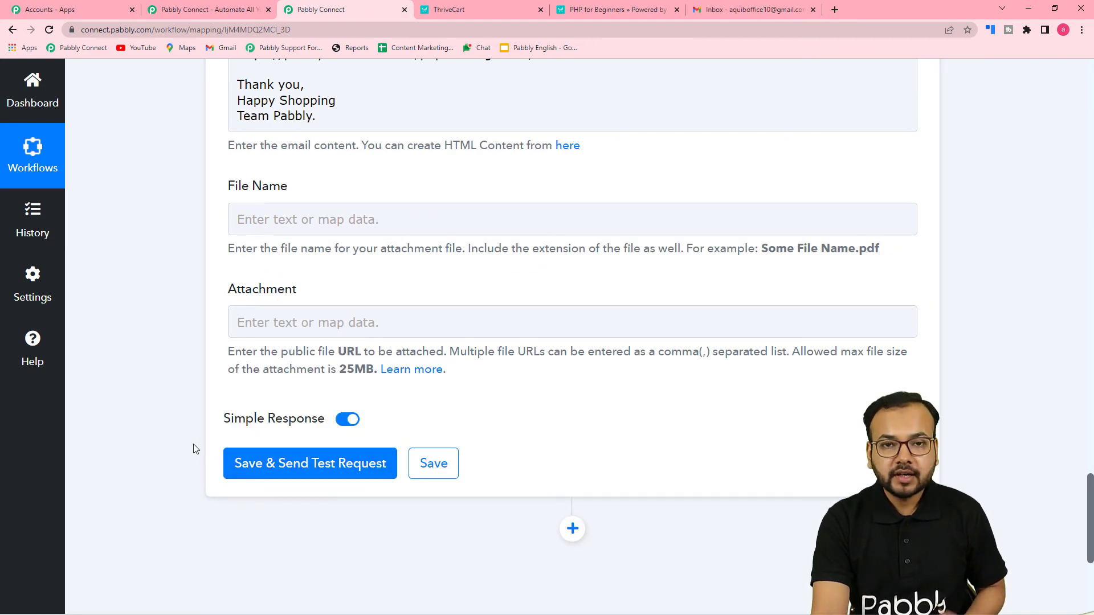
{"action": "scroll", "coordinate": [193, 444], "scroll_direction": "down", "scroll_amount": 1}
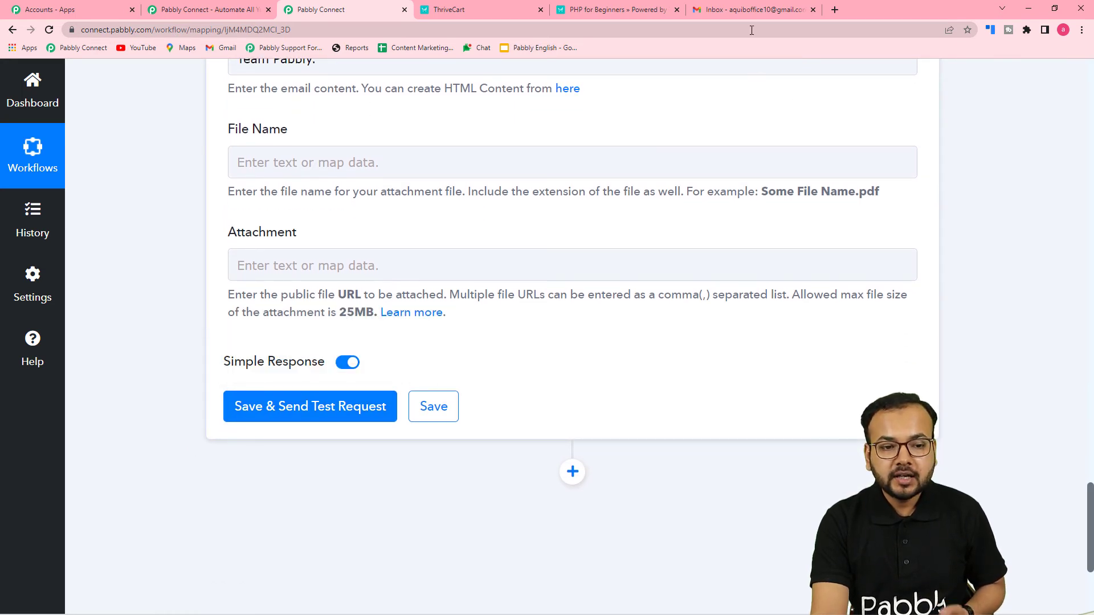
{"action": "left_click", "coordinate": [741, 9]}
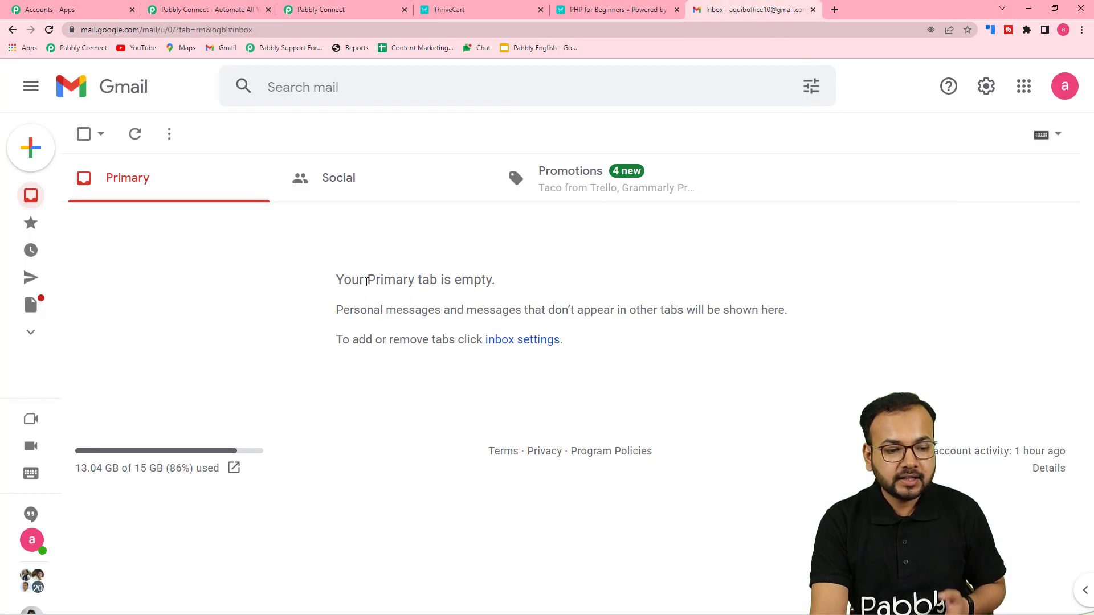
{"action": "left_click", "coordinate": [325, 11]}
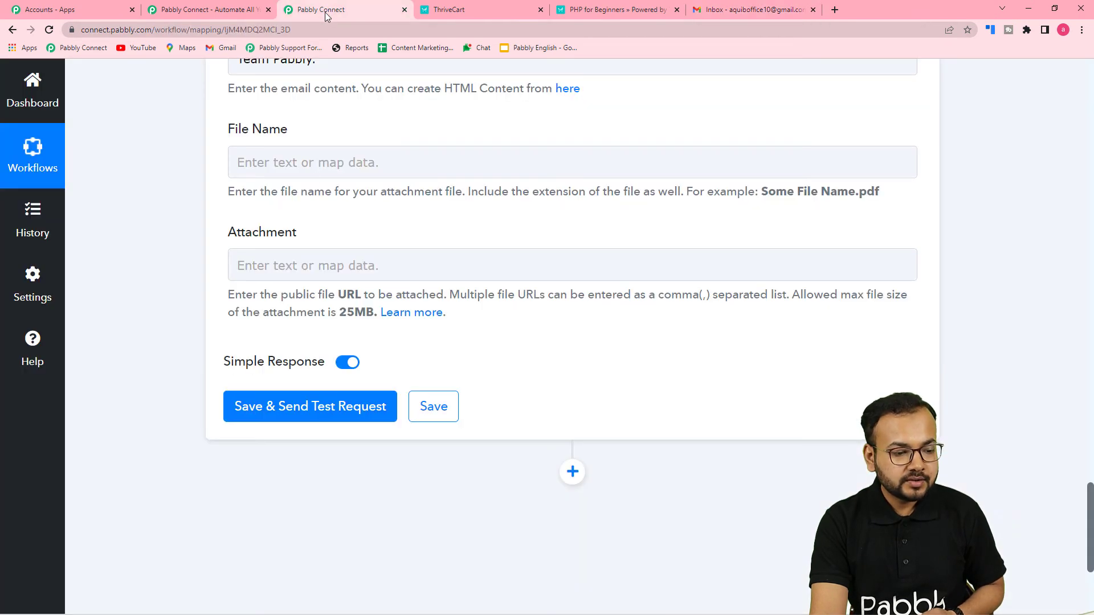
Step: Send a test email from the Gmail step, confirm status sent, and find it in Gmail
{"action": "left_click", "coordinate": [268, 410]}
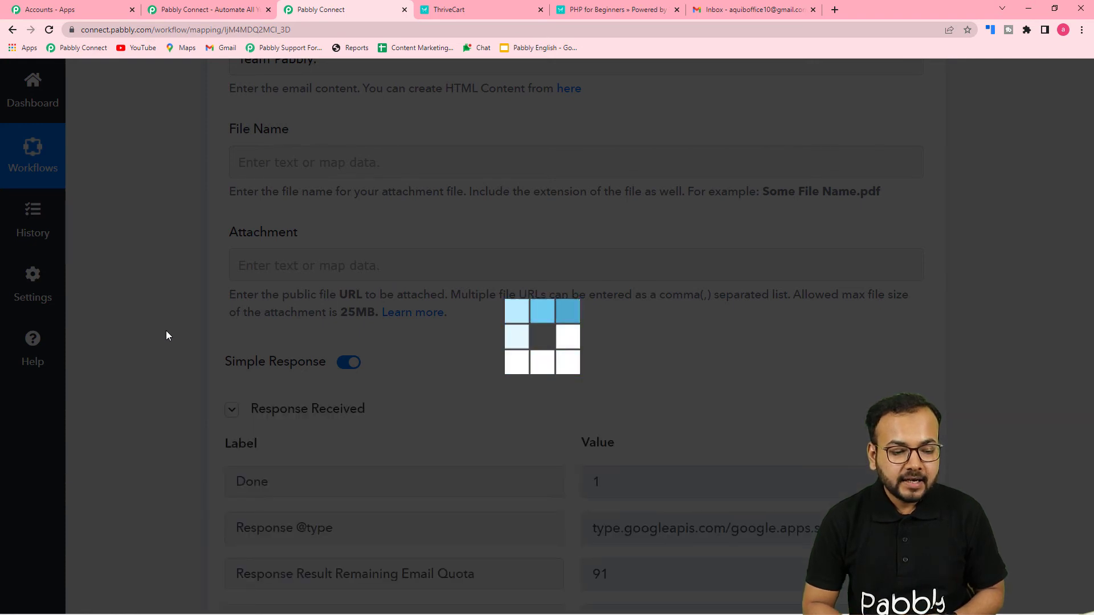
{"action": "scroll", "coordinate": [168, 335], "scroll_direction": "down", "scroll_amount": 4}
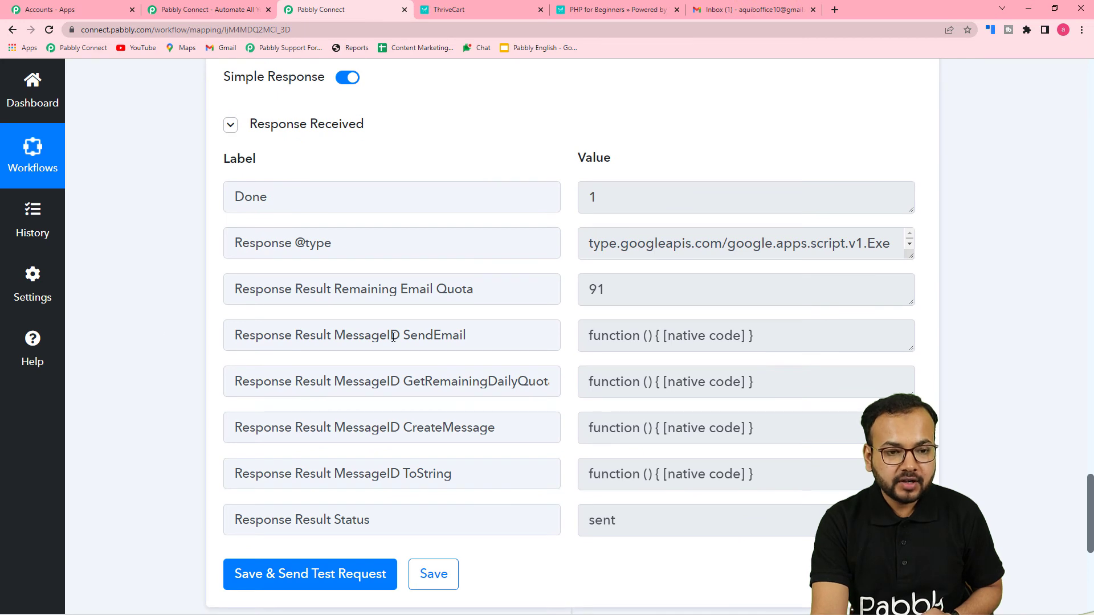
{"action": "left_click", "coordinate": [730, 11]}
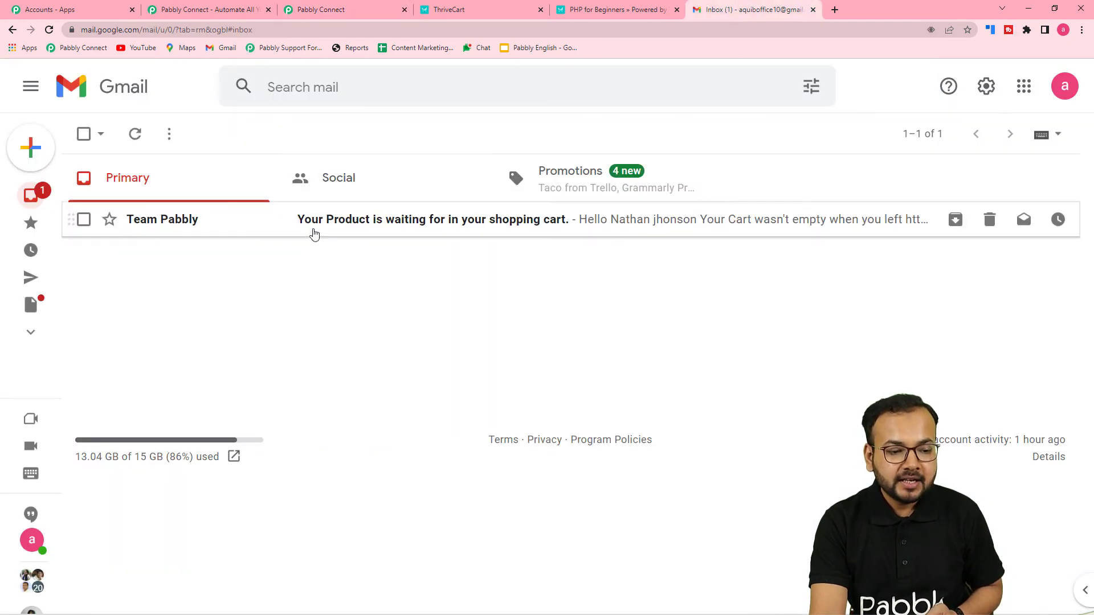
Step: Open the Team Pabbly email to verify the greeting shows the viewer's name, then return to Pabbly Connect
{"action": "left_click", "coordinate": [488, 224]}
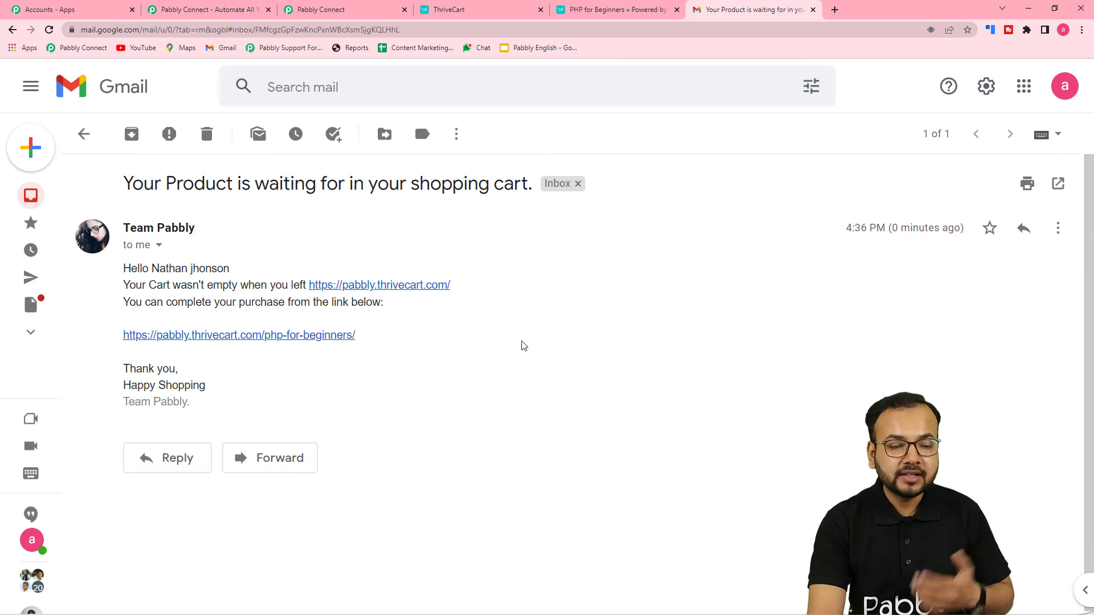
{"action": "left_click", "coordinate": [317, 16]}
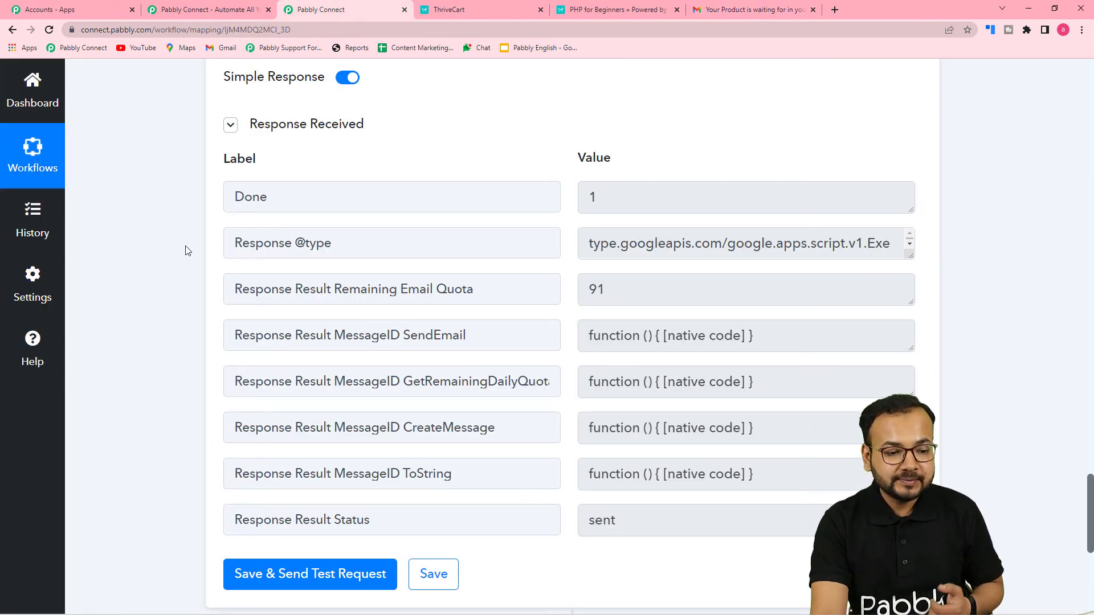
{"action": "scroll", "coordinate": [715, 466], "scroll_direction": "down", "scroll_amount": 3}
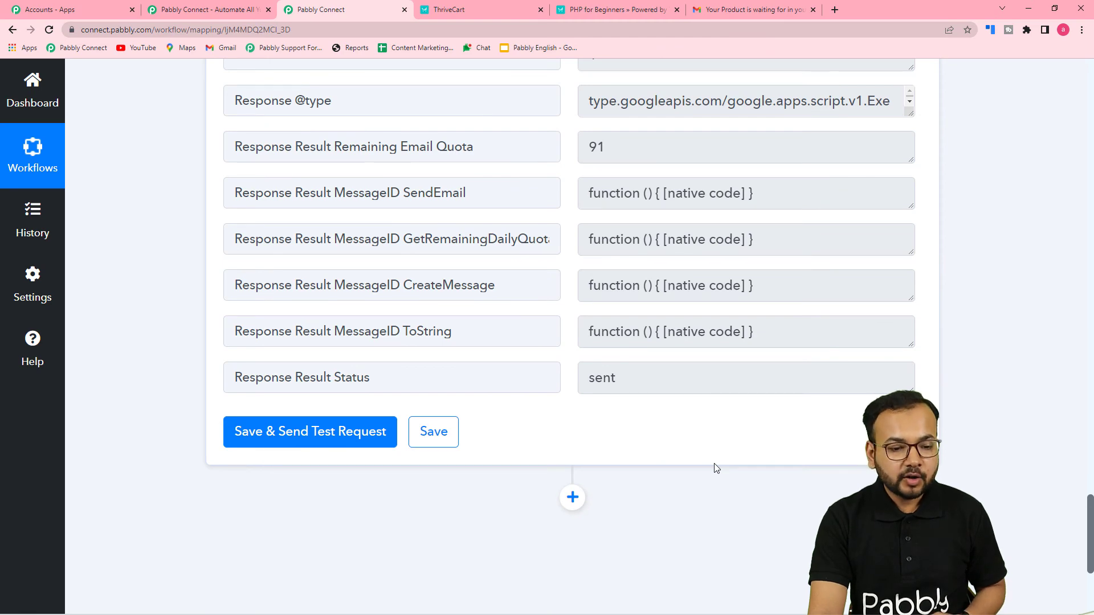
{"action": "scroll", "coordinate": [832, 473], "scroll_direction": "up", "scroll_amount": 5}
{"action": "scroll", "coordinate": [853, 463], "scroll_direction": "up", "scroll_amount": 1}
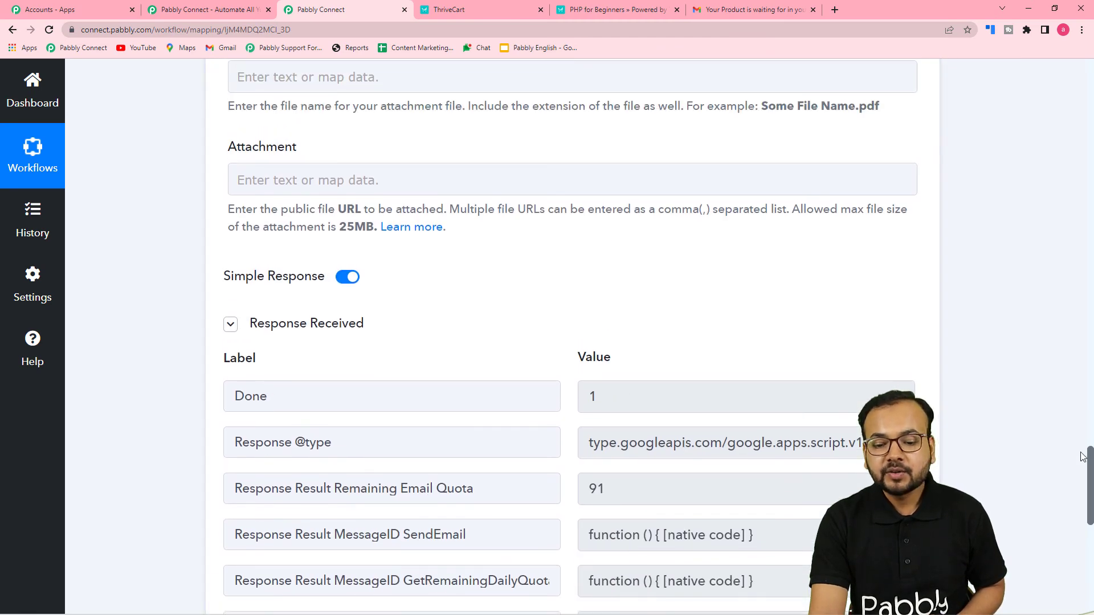
{"action": "scroll", "coordinate": [1063, 129], "scroll_direction": "up", "scroll_amount": 15}
{"action": "scroll", "coordinate": [1062, 129], "scroll_direction": "up", "scroll_amount": 5}
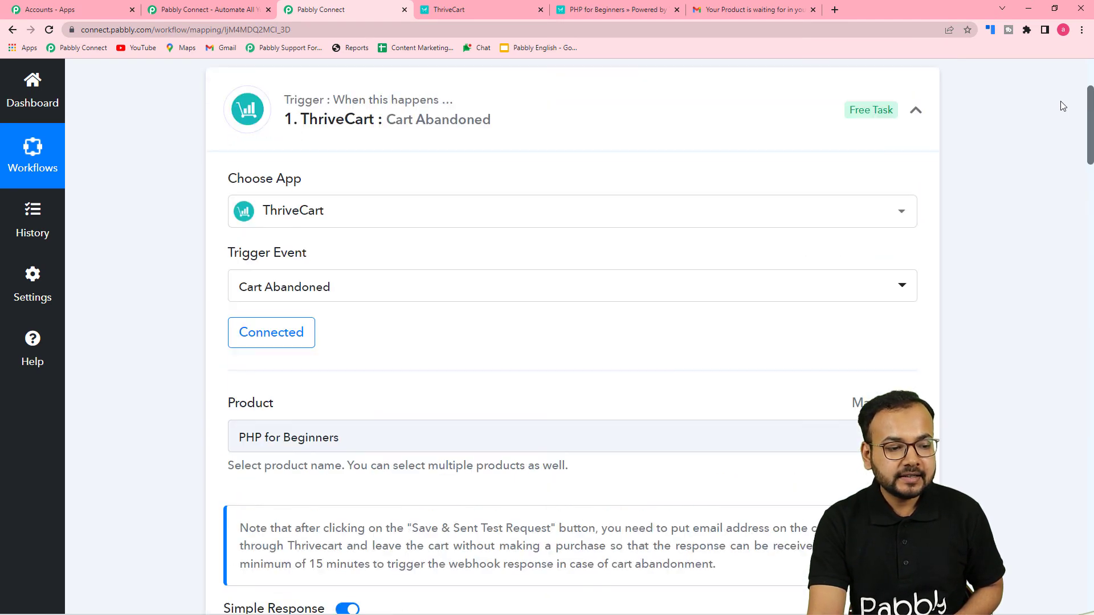
{"action": "mouse_move", "coordinate": [263, 259]}
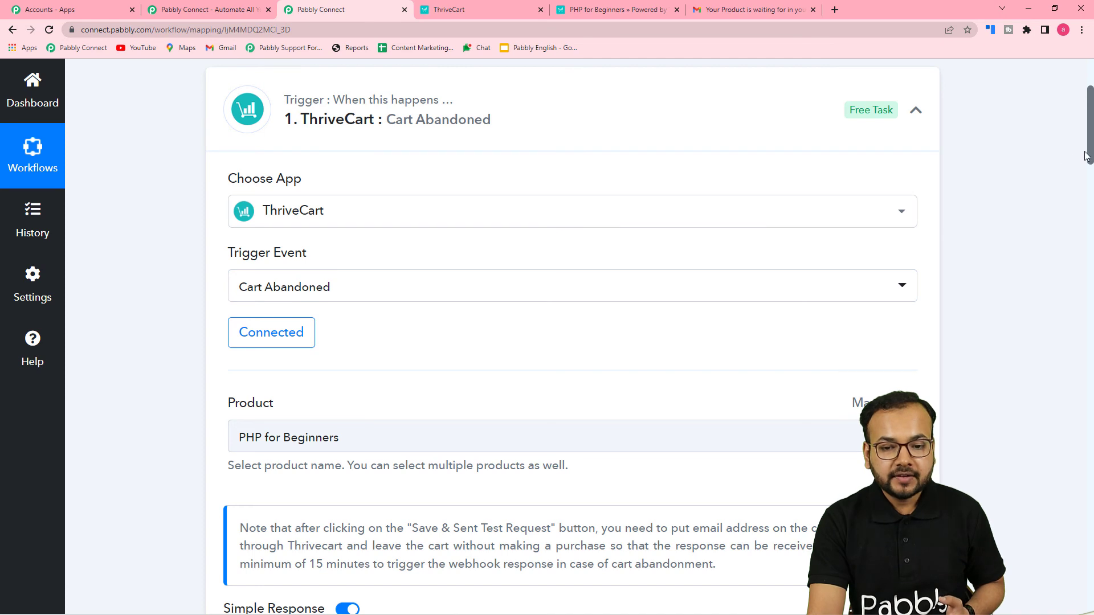
{"action": "scroll", "coordinate": [1082, 183], "scroll_direction": "down", "scroll_amount": 4}
{"action": "left_click_drag", "start_coordinate": [1089, 186], "coordinate": [1089, 225]}
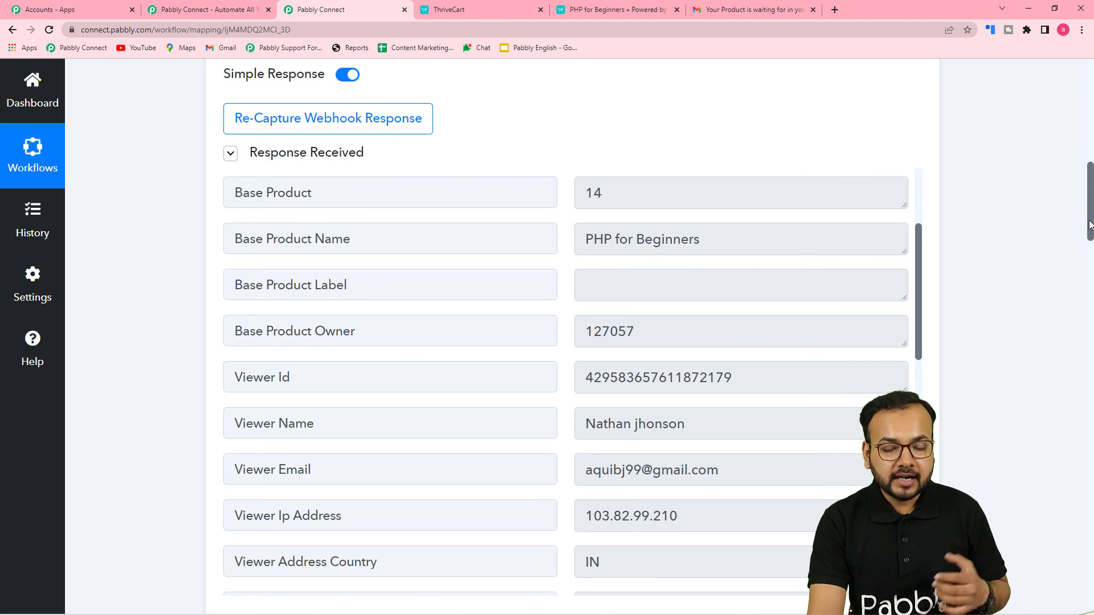
{"action": "left_click_drag", "start_coordinate": [1090, 224], "coordinate": [1089, 245]}
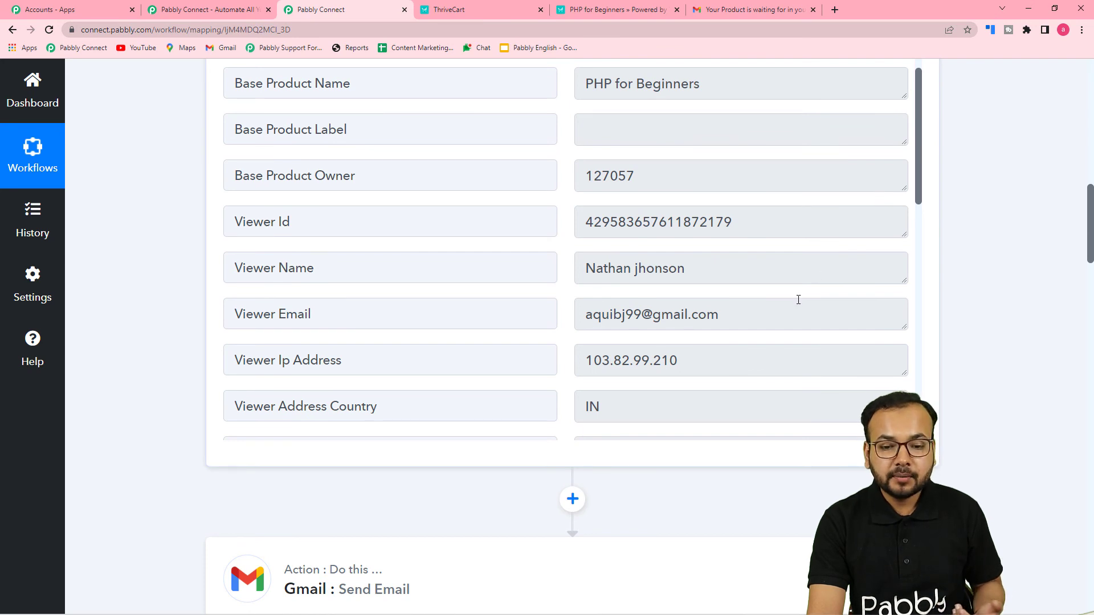
{"action": "left_click_drag", "start_coordinate": [1091, 218], "coordinate": [1091, 419]}
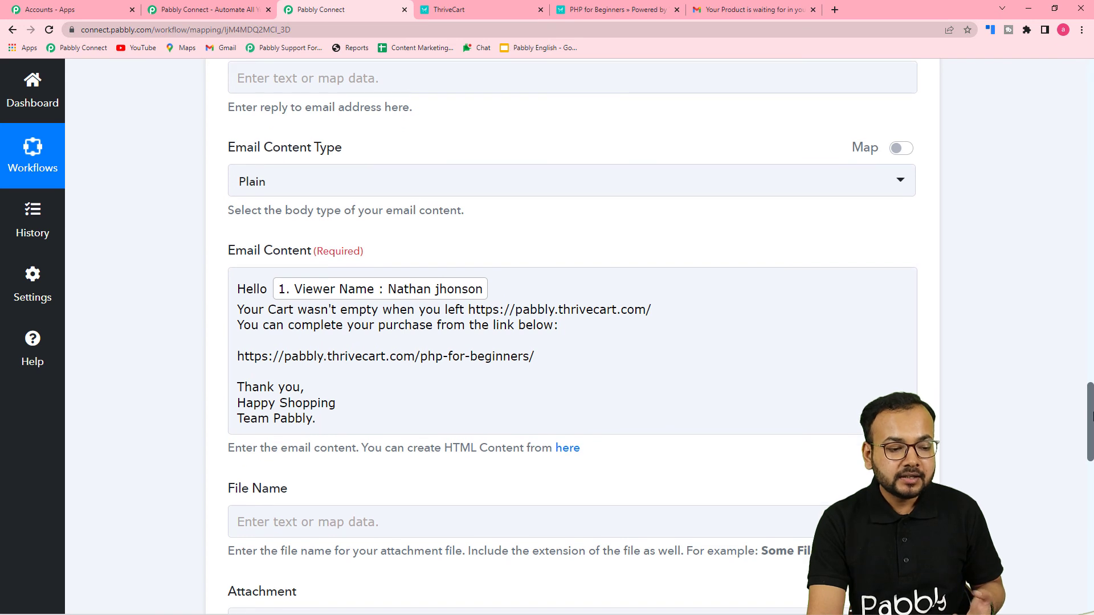
{"action": "left_click", "coordinate": [533, 337]}
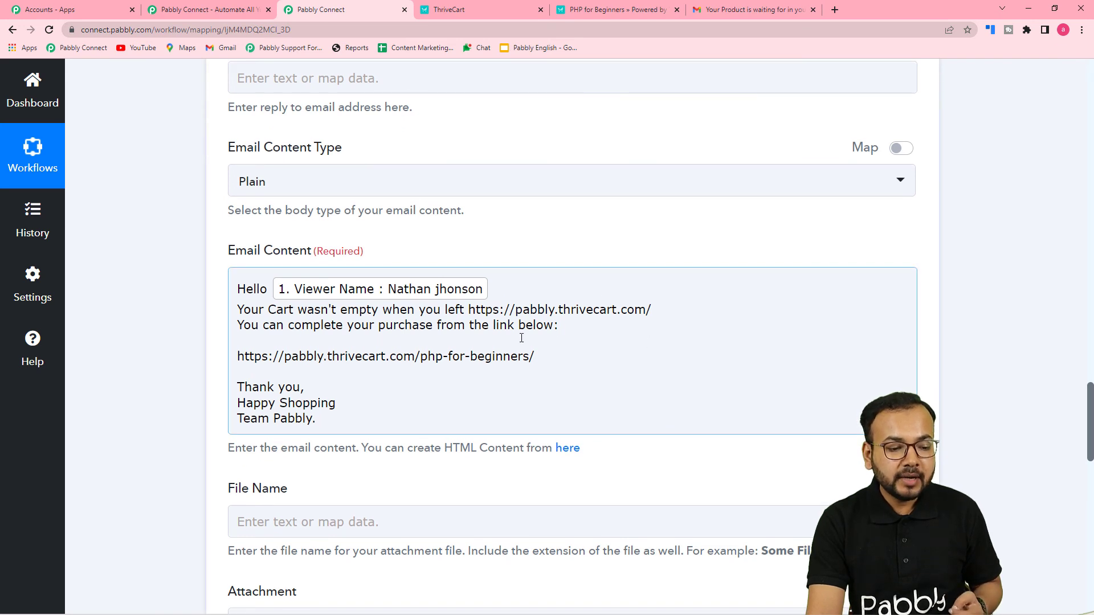
{"action": "scroll", "coordinate": [521, 338], "scroll_direction": "up", "scroll_amount": 1}
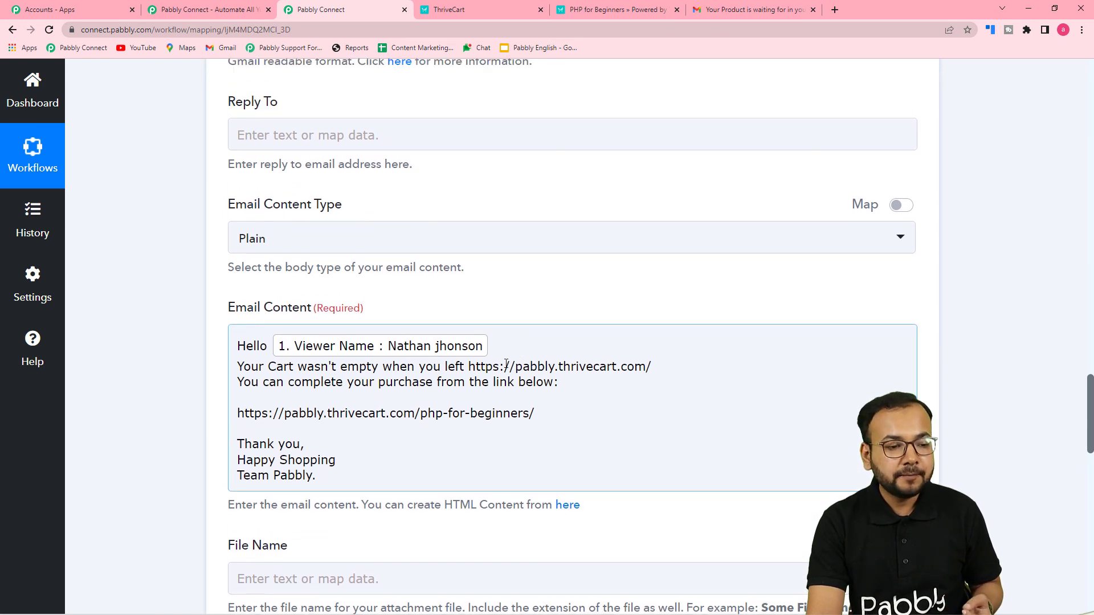
{"action": "left_click", "coordinate": [196, 274]}
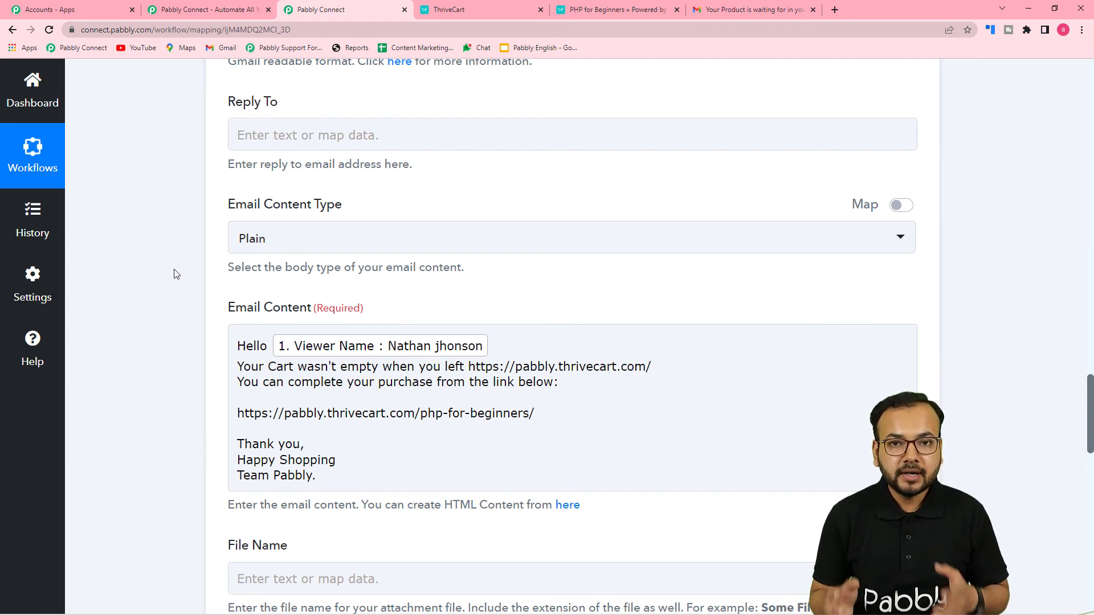
{"action": "left_click", "coordinate": [404, 331]}
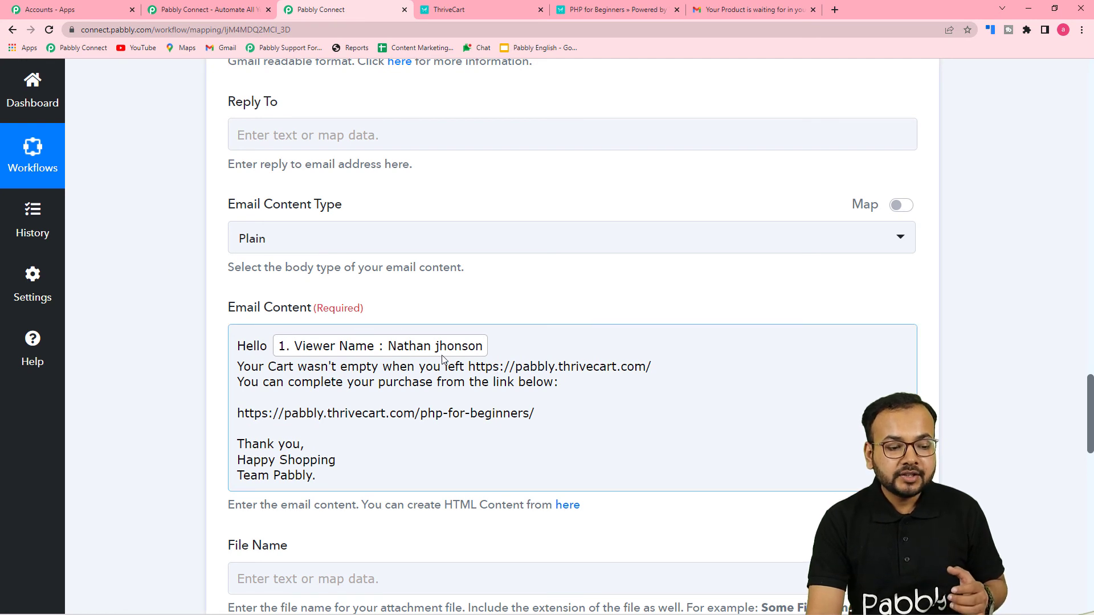
{"action": "left_click", "coordinate": [711, 305]}
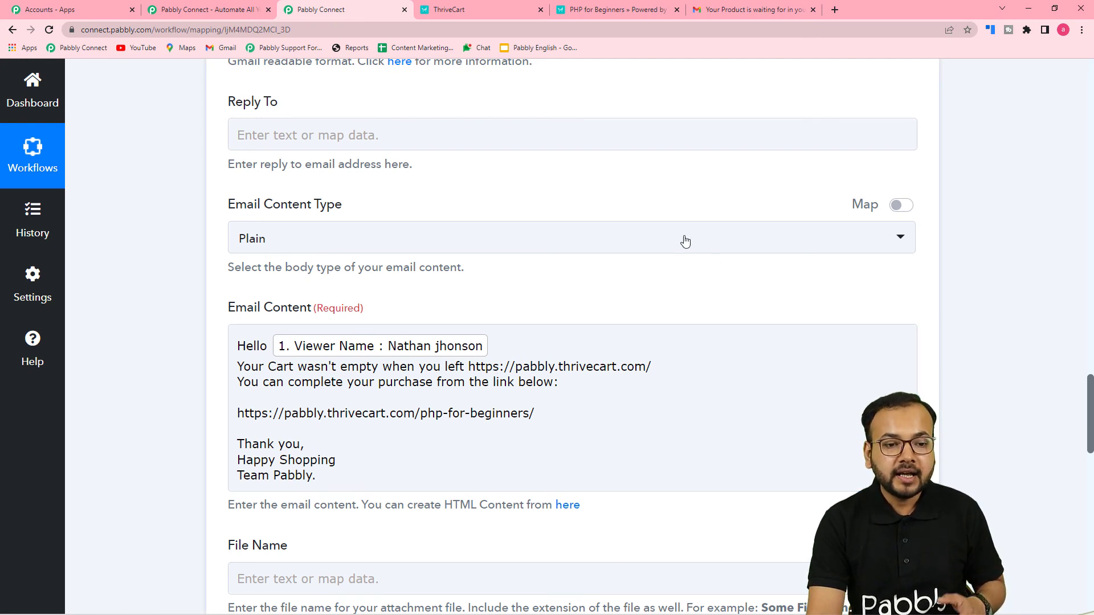
{"action": "left_click", "coordinate": [729, 11]}
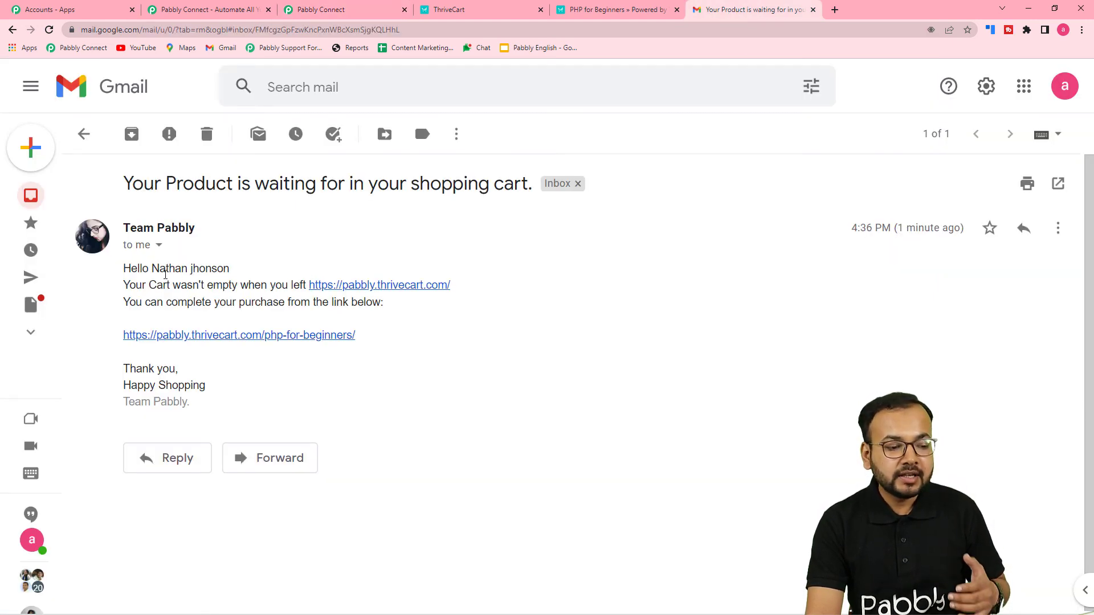
{"action": "left_click", "coordinate": [337, 9]}
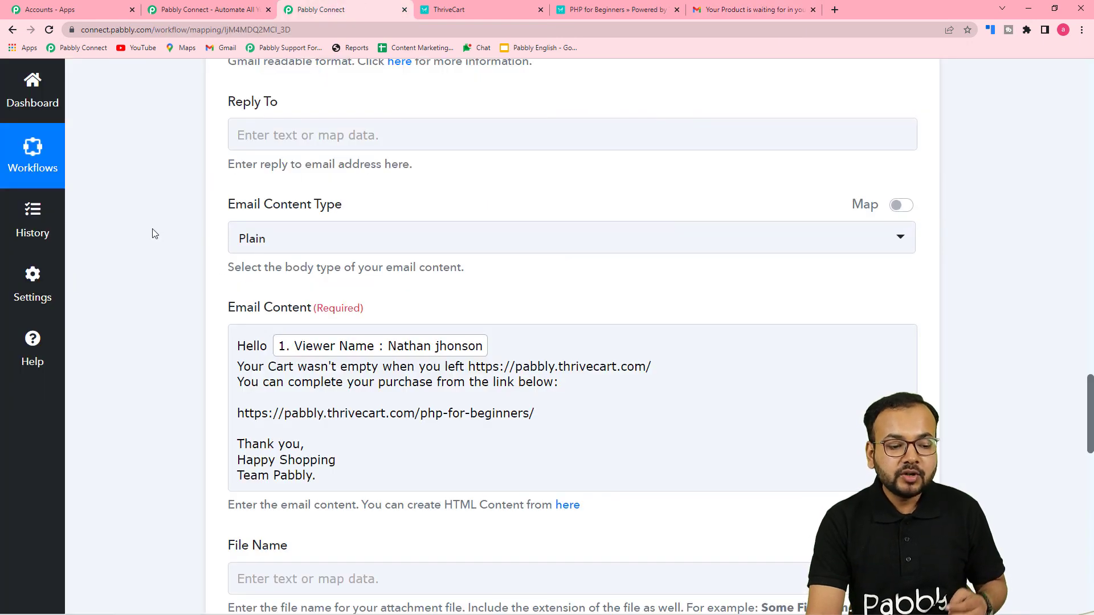